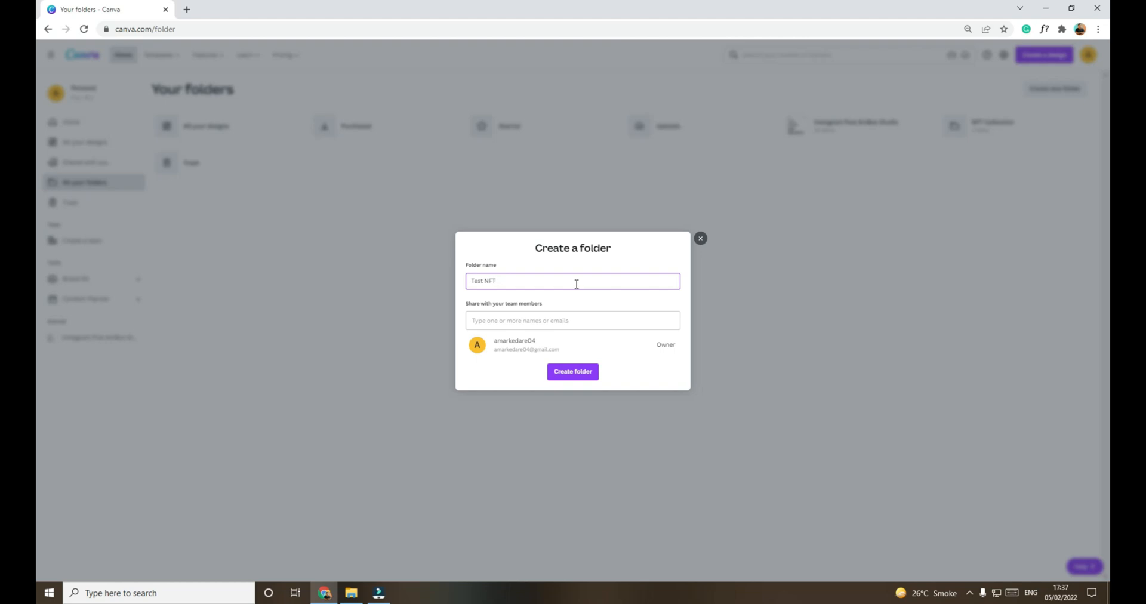
Step: Create the Test NFT folder and start a new 1000 × 1000 px custom-size design inside it
left_click(573, 371)
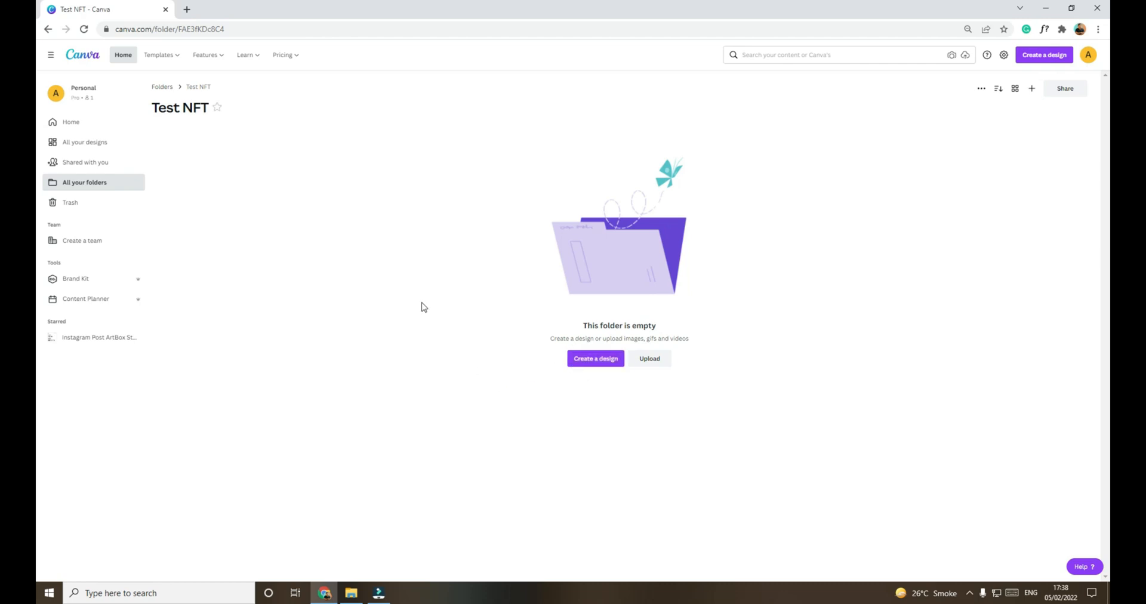
left_click(603, 360)
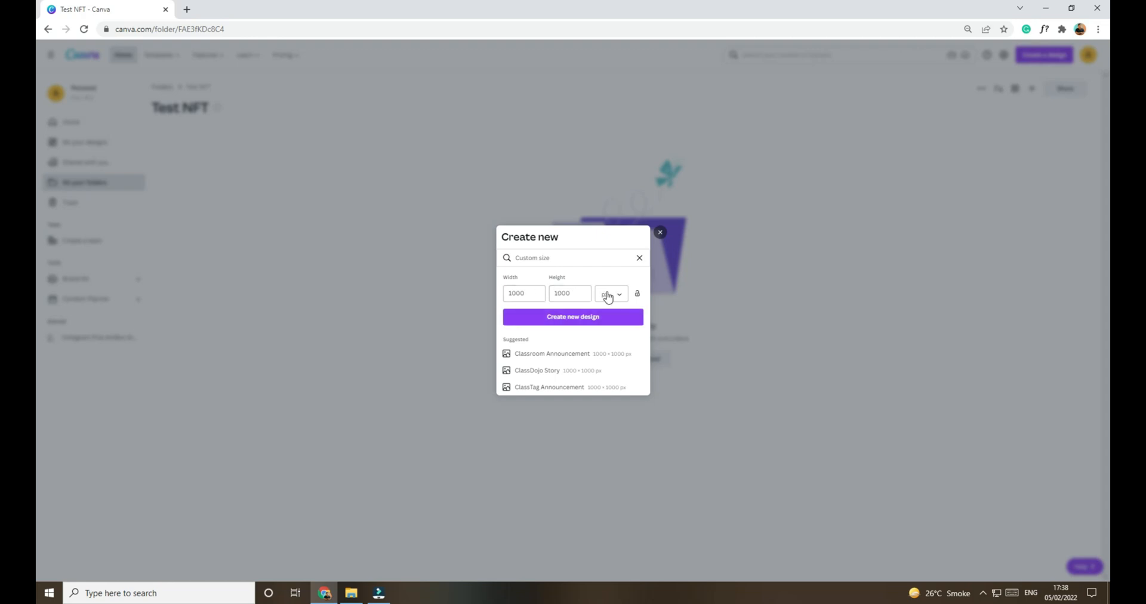
left_click(588, 320)
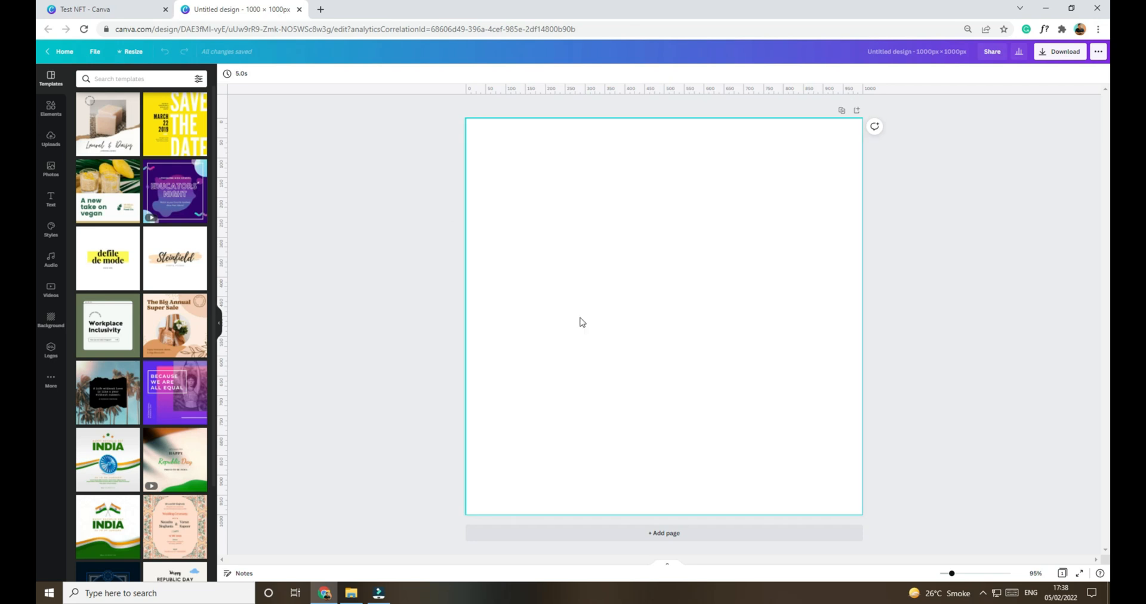
Step: Search the design elements for "owl"
left_click(51, 109)
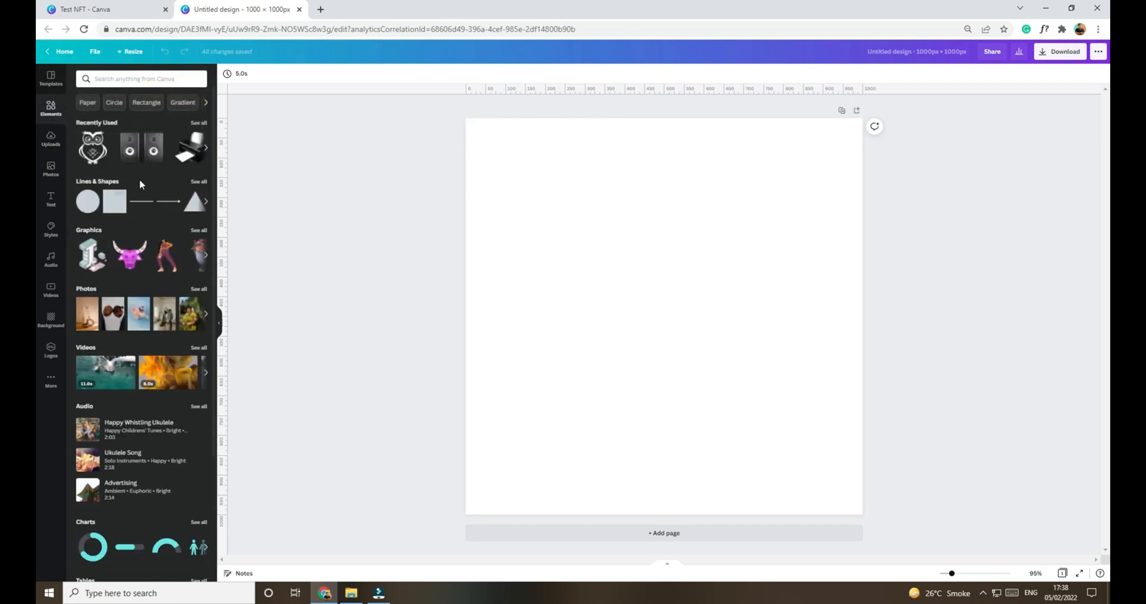
scroll(140, 251, "down", 3)
scroll(129, 251, "up", 3)
left_click(143, 80)
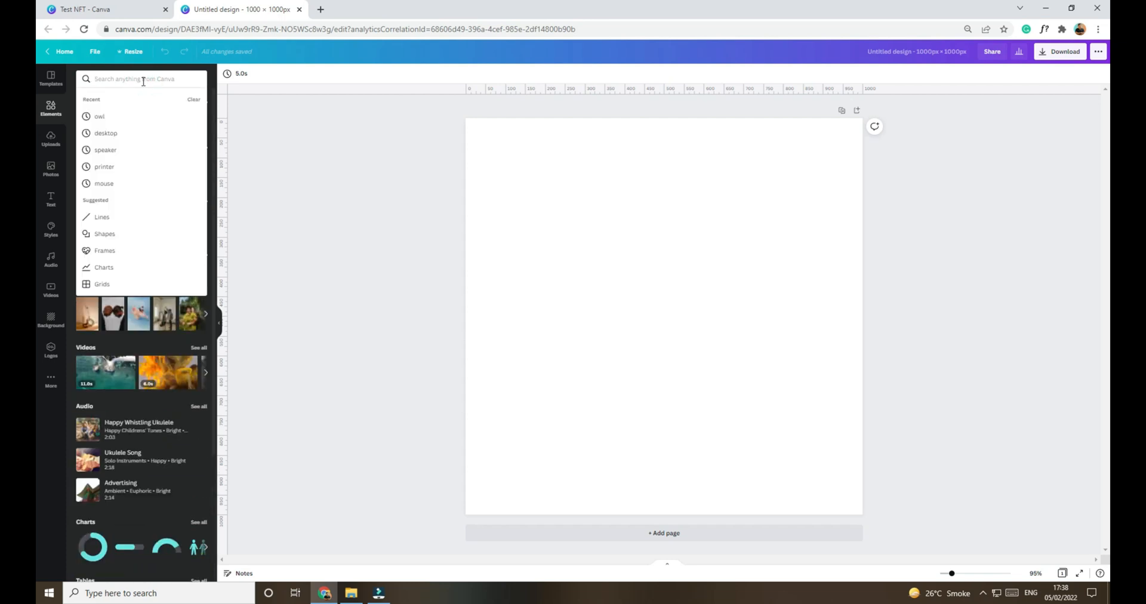
type("owl")
key("Return")
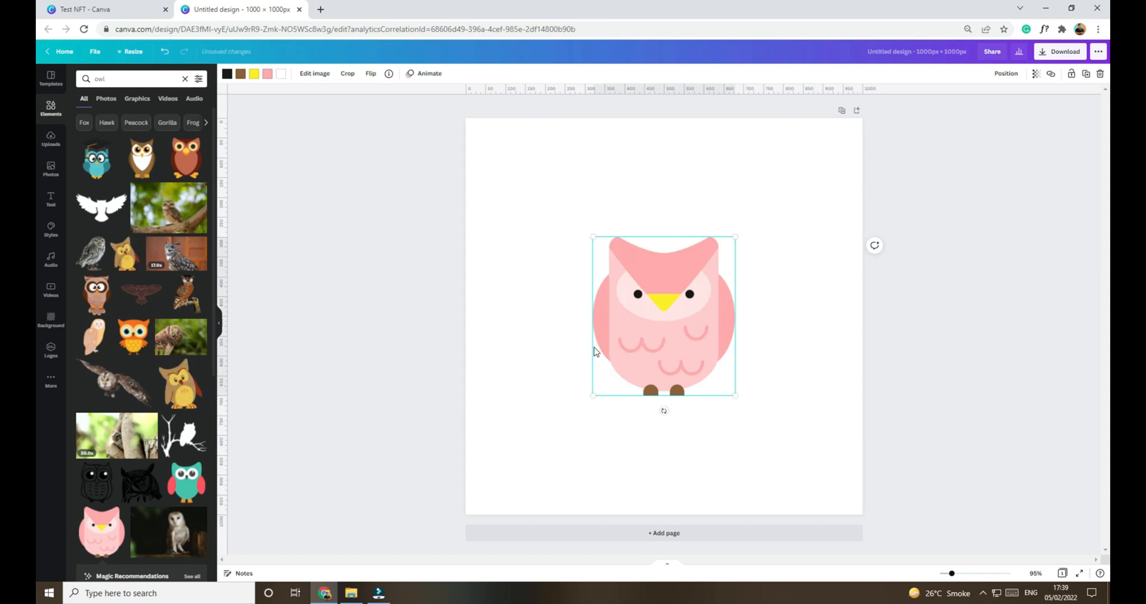
Step: Delete the pink owl from the canvas and paste the black outline owl in its place, centred on the page
key("Delete")
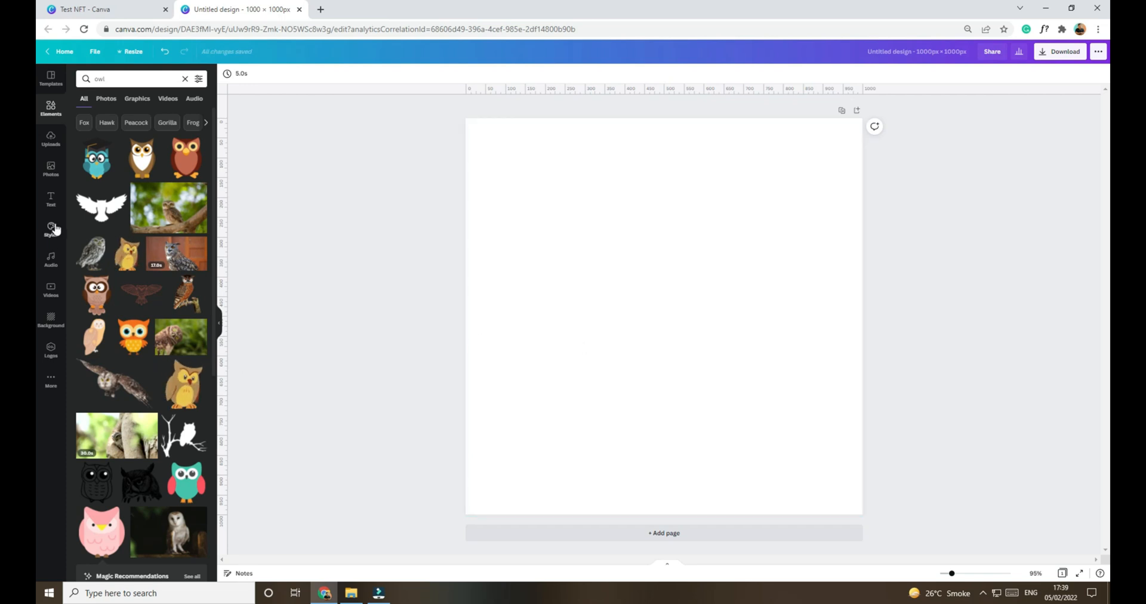
left_click(643, 297)
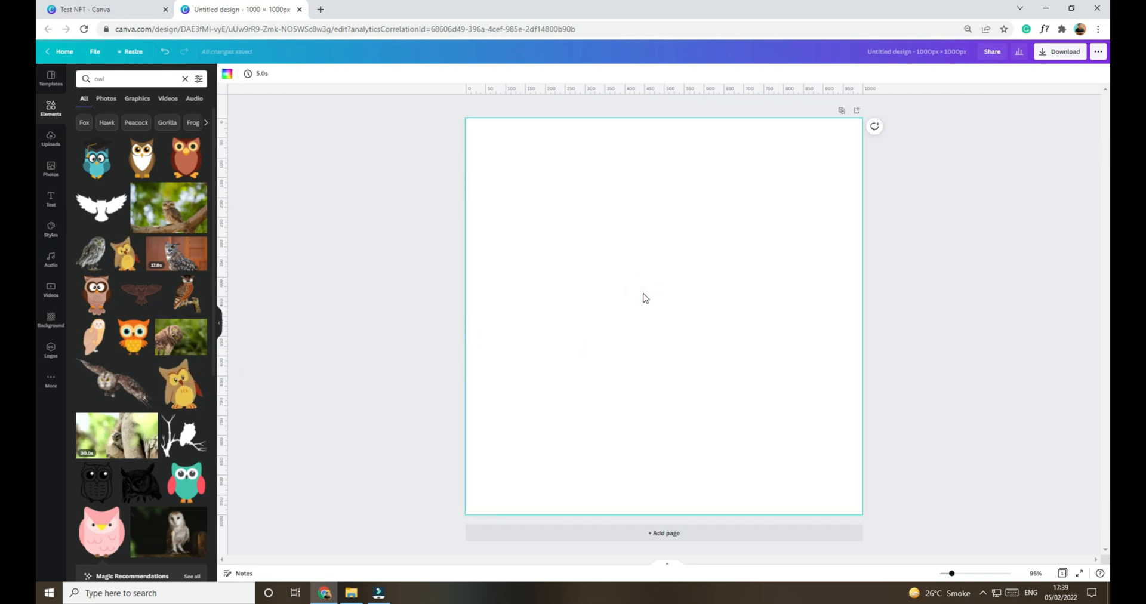
key("ctrl+v")
mouse_move(687, 297)
left_mouse_down()
mouse_move(734, 345)
mouse_move(687, 282)
mouse_move(686, 297)
left_mouse_up()
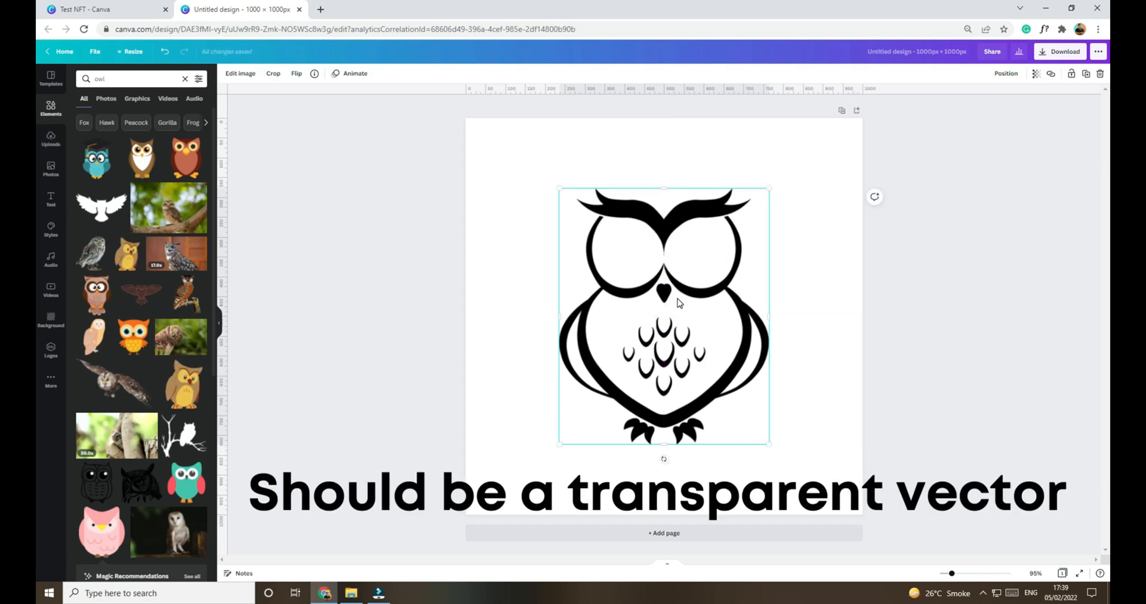
scroll(143, 370, "down", 5)
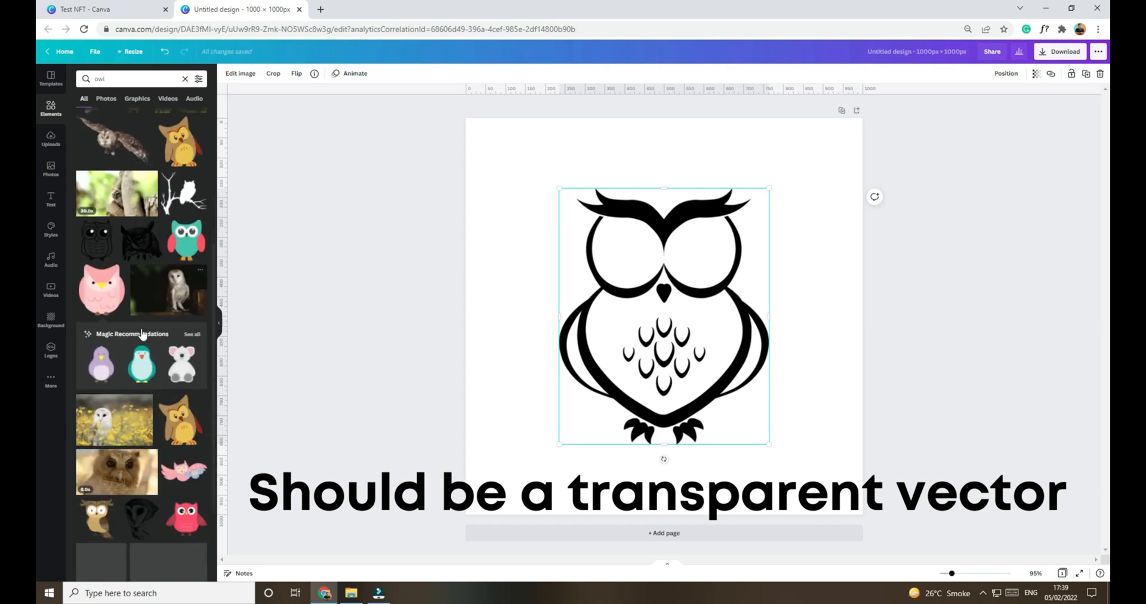
scroll(143, 370, "up", 5)
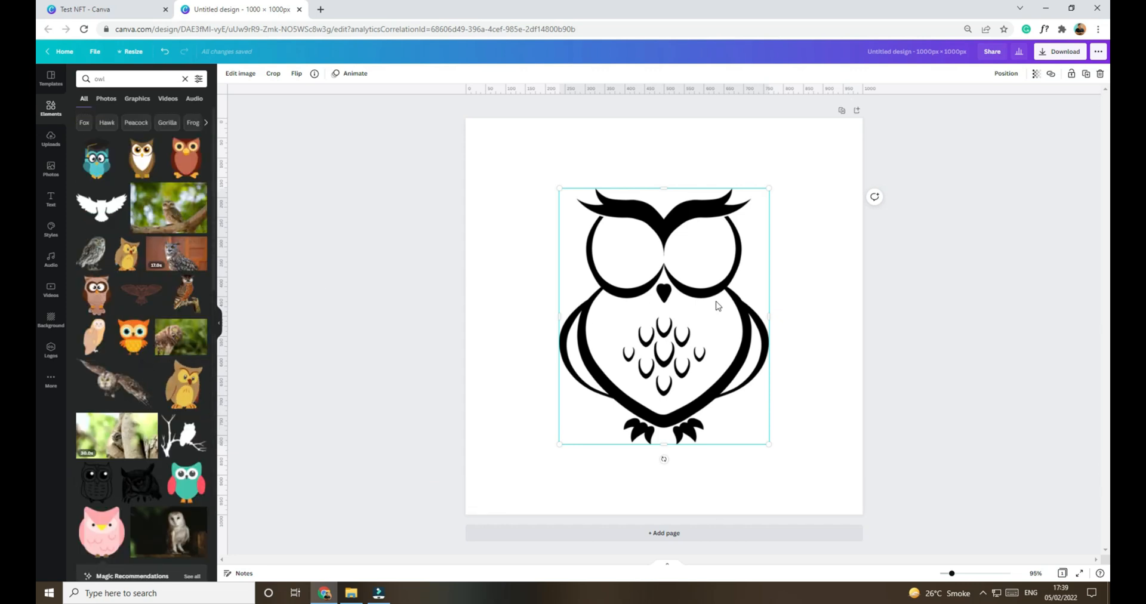
left_click(961, 352)
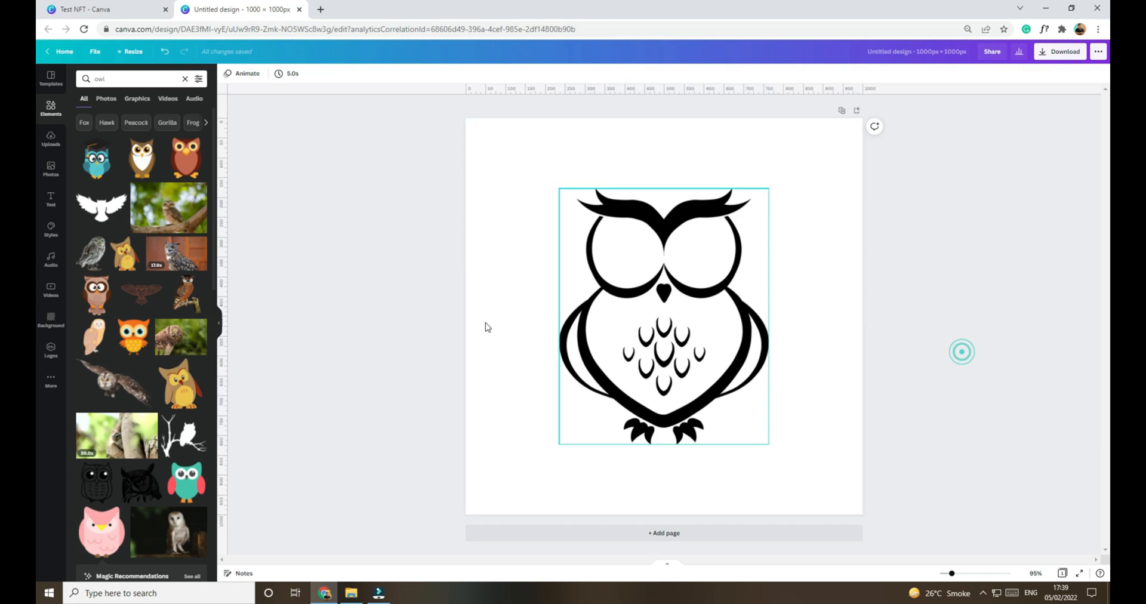
left_click(701, 313)
left_click(918, 318)
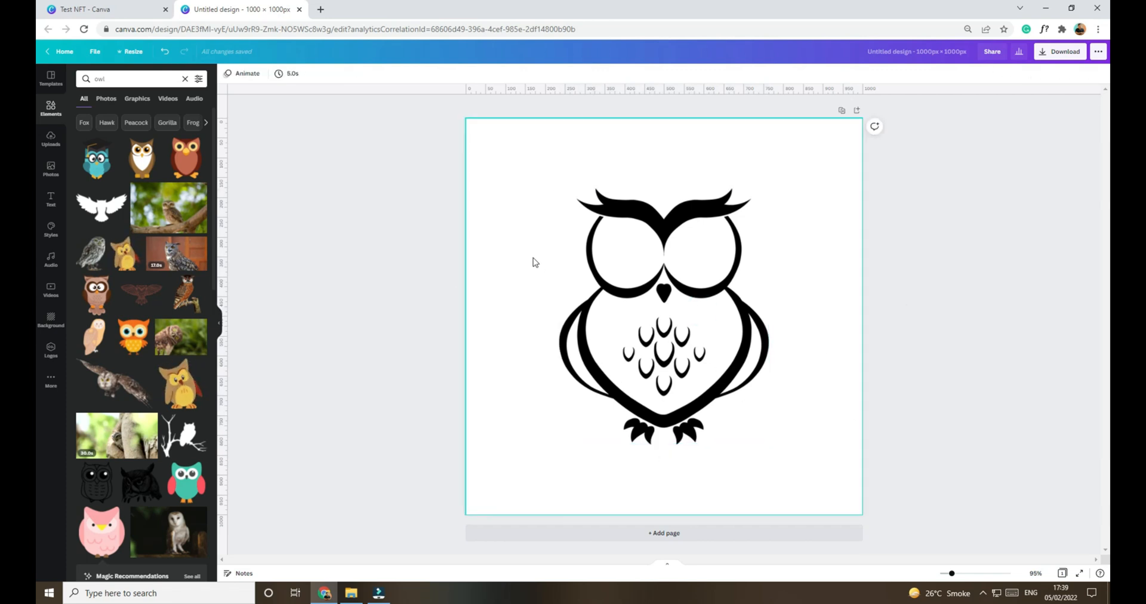
Step: Shrink the black outline owl slightly and keep it centred on the page
left_click(766, 338)
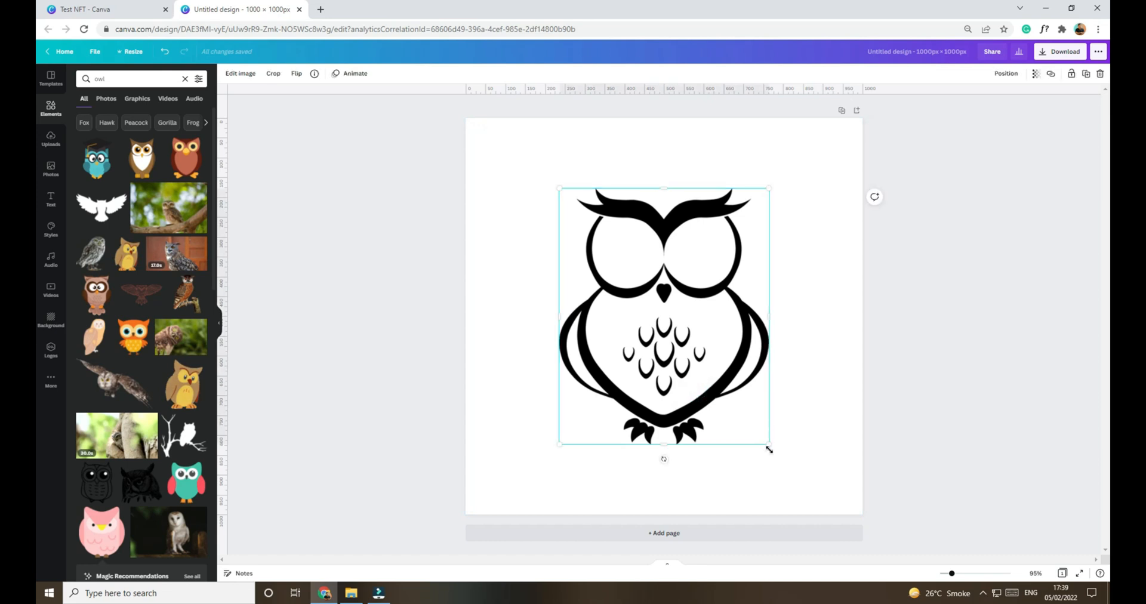
left_click_drag(769, 445, 763, 439)
left_click_drag(710, 375, 713, 377)
left_click(921, 348)
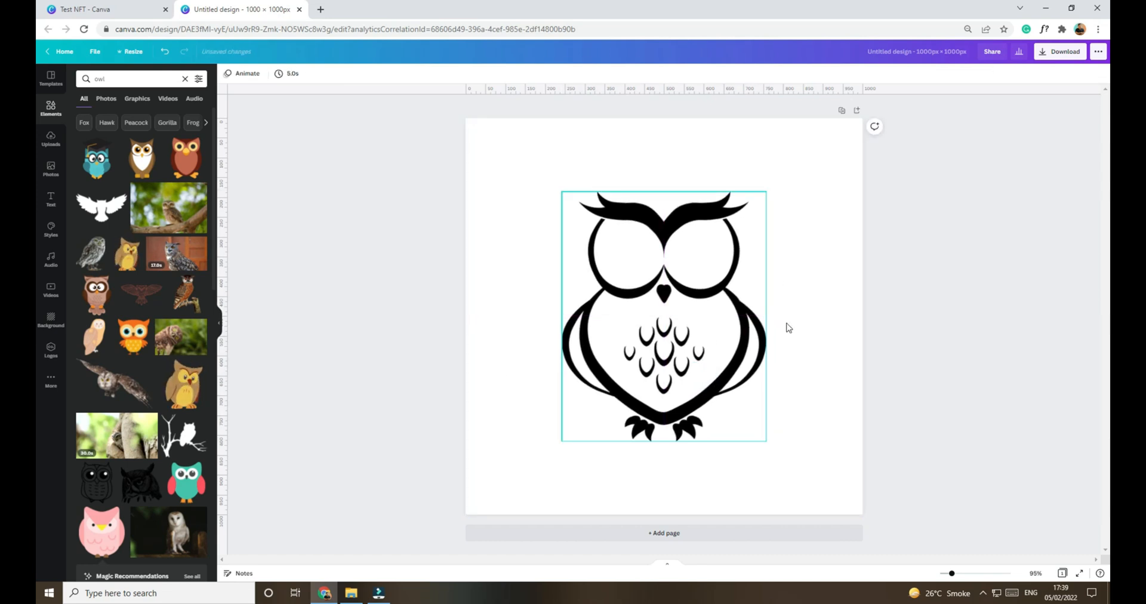
left_click(1016, 414)
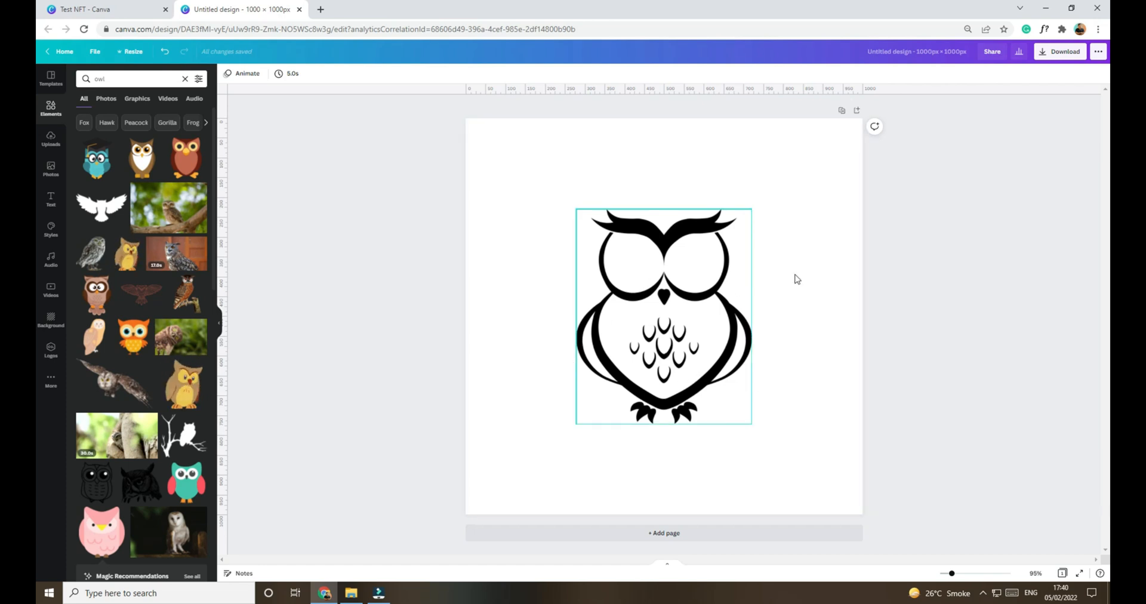
Step: Duplicate the black owl's page and recolour the owl on page 2 coral red from the default colours
left_click(685, 356)
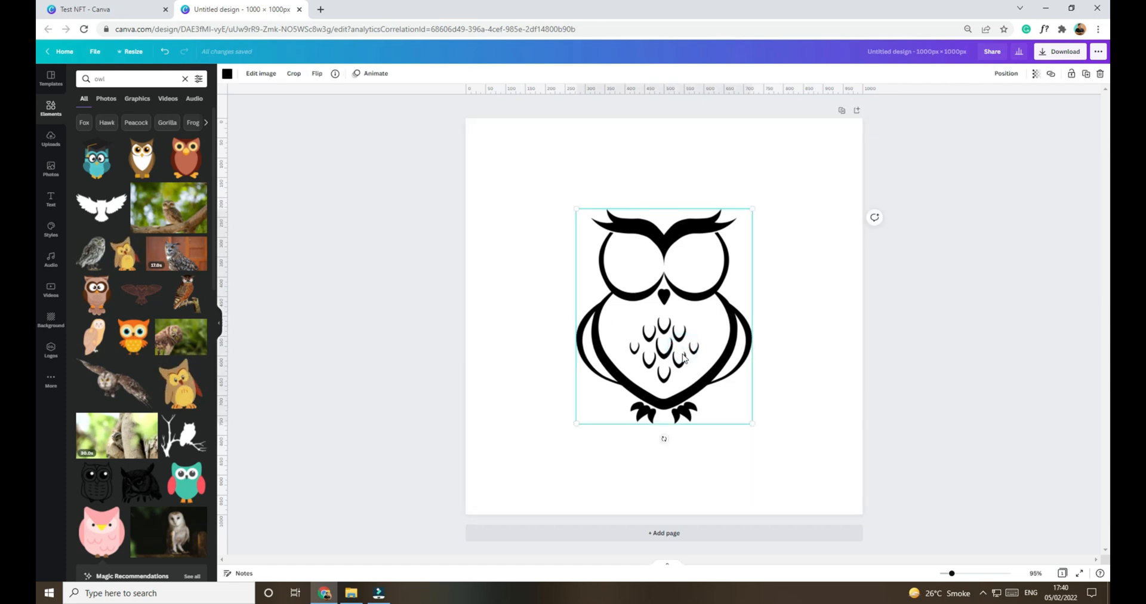
left_click_drag(666, 330, 665, 321)
left_click(842, 111)
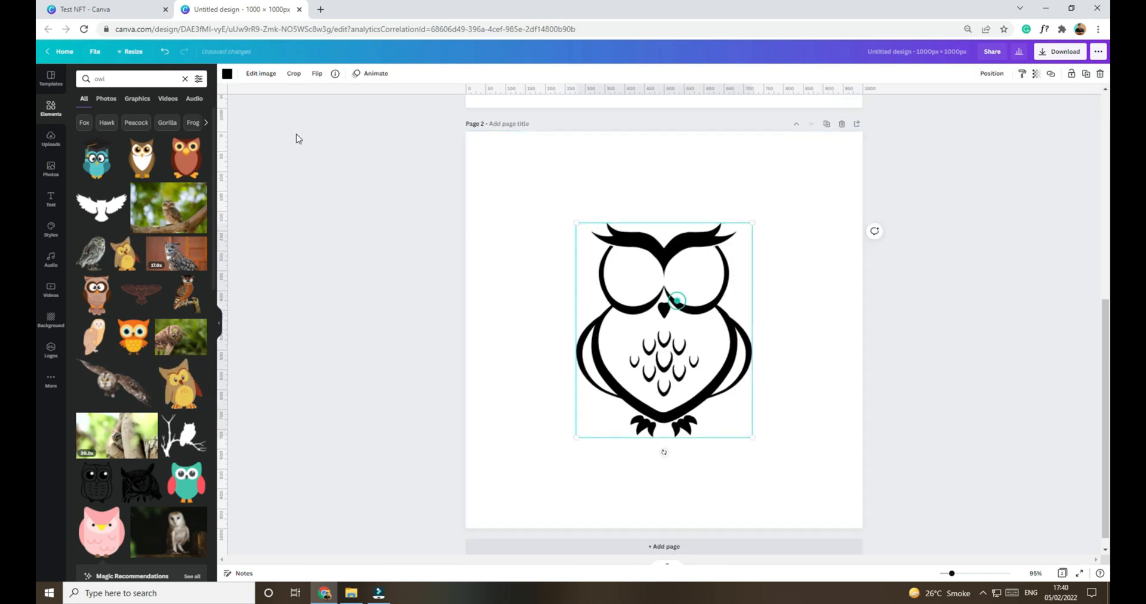
left_click(228, 76)
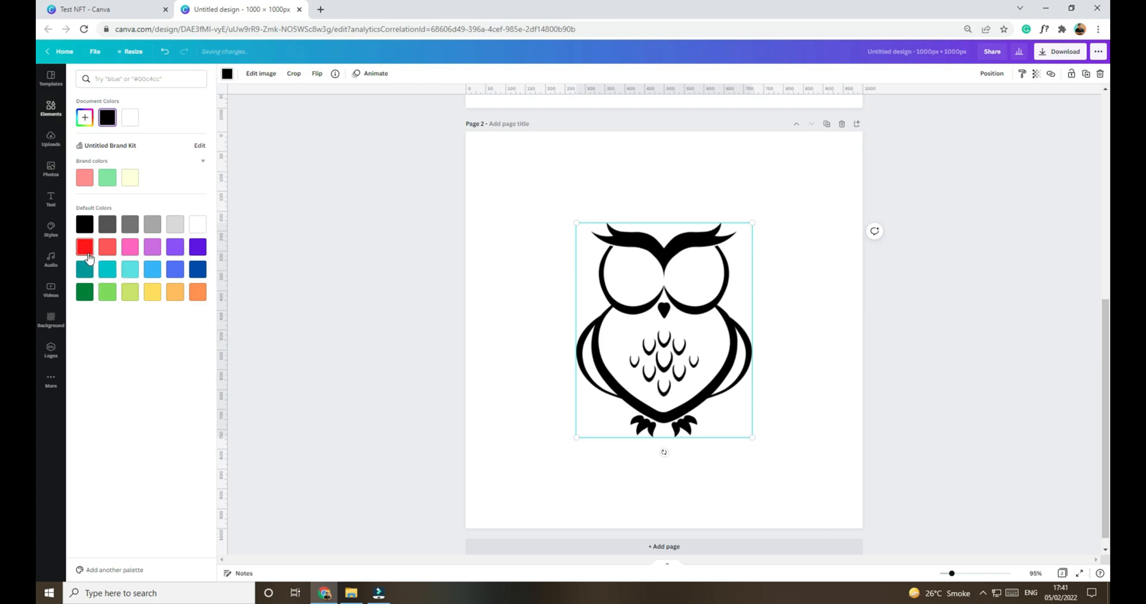
left_click(107, 247)
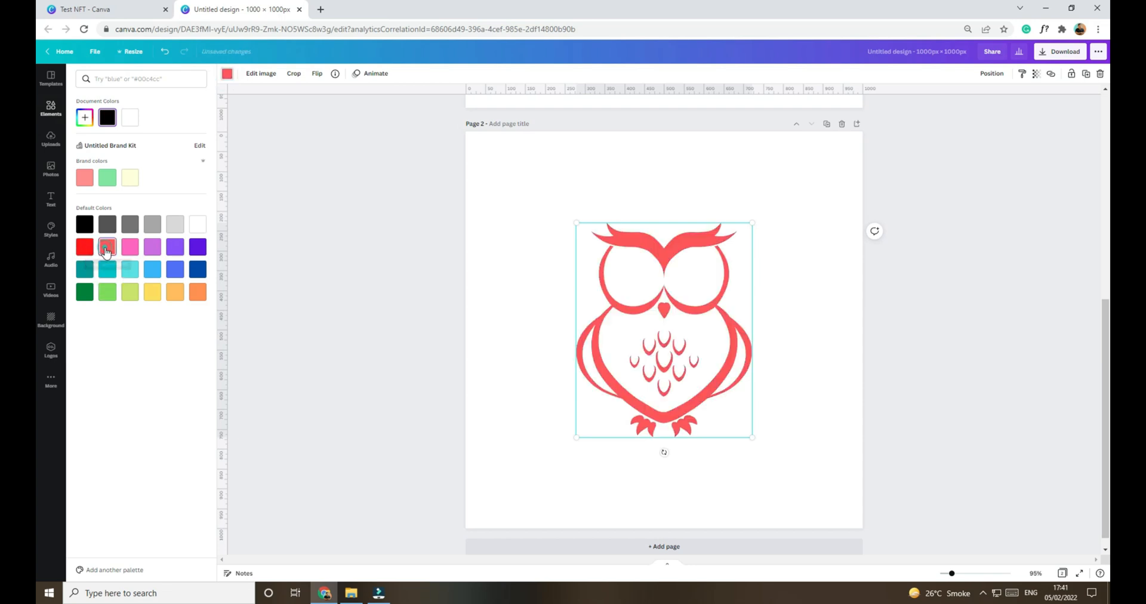
Step: Duplicate page 2 and recolour the owl on page 3 with the custom brown #924E4E
left_click(827, 125)
left_click(709, 269)
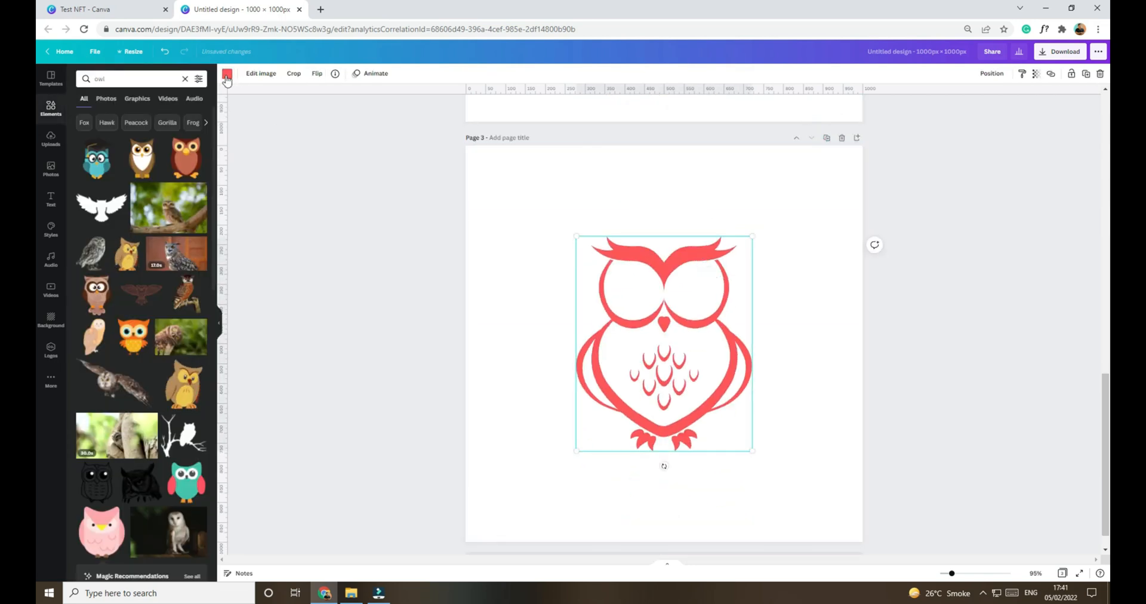
left_click(226, 74)
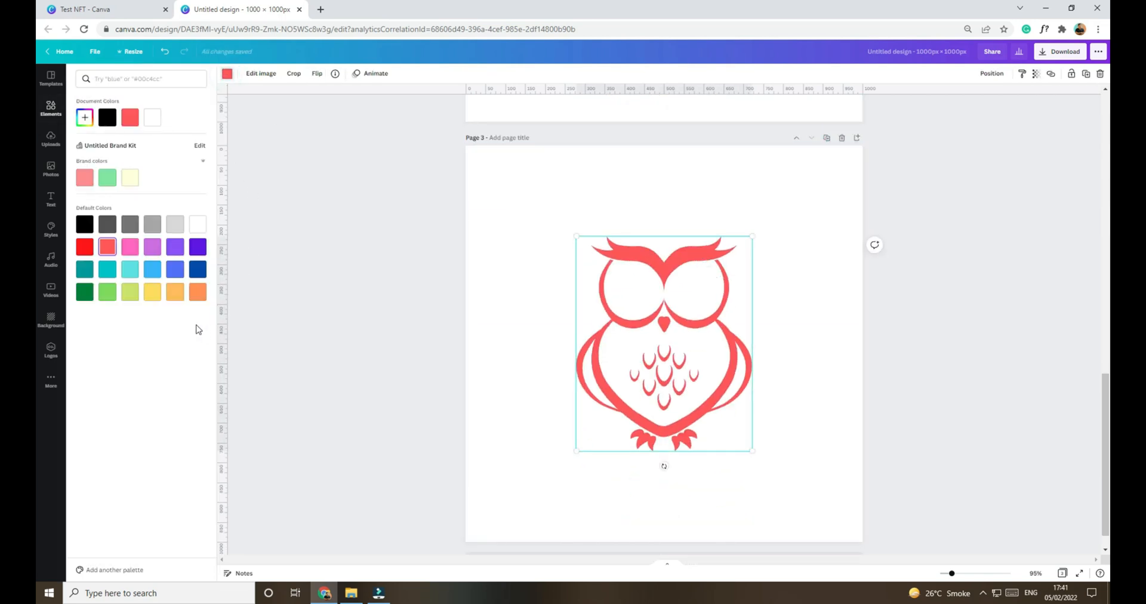
left_click(84, 117)
left_click(136, 156)
left_click_drag(135, 156, 134, 156)
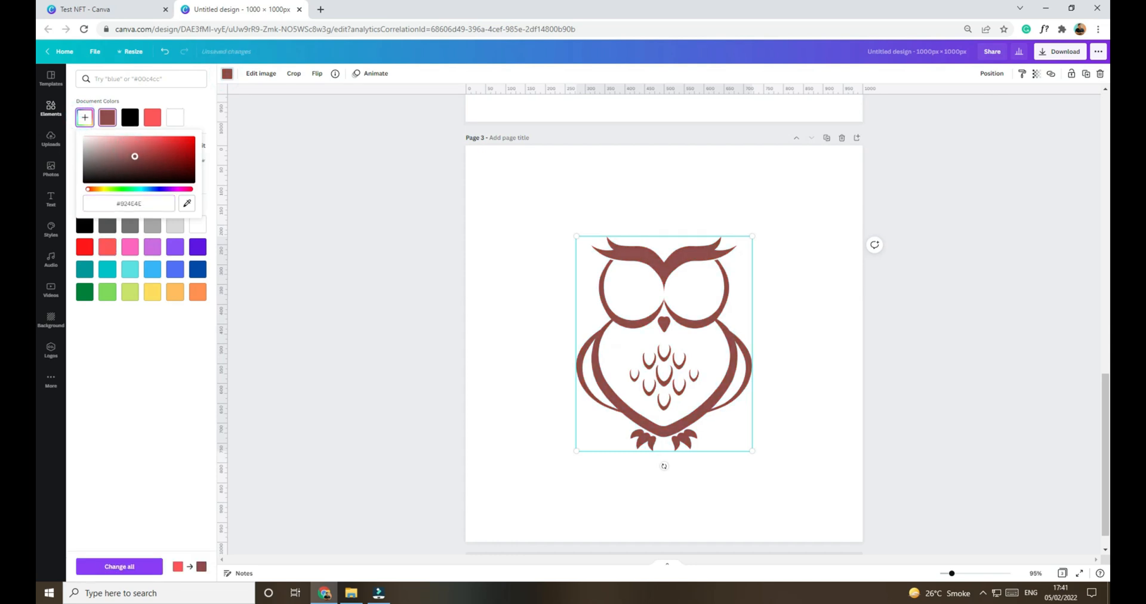
Step: Duplicate page 3 and recolour the owl on page 4 dark blue from the default colours
left_click(826, 138)
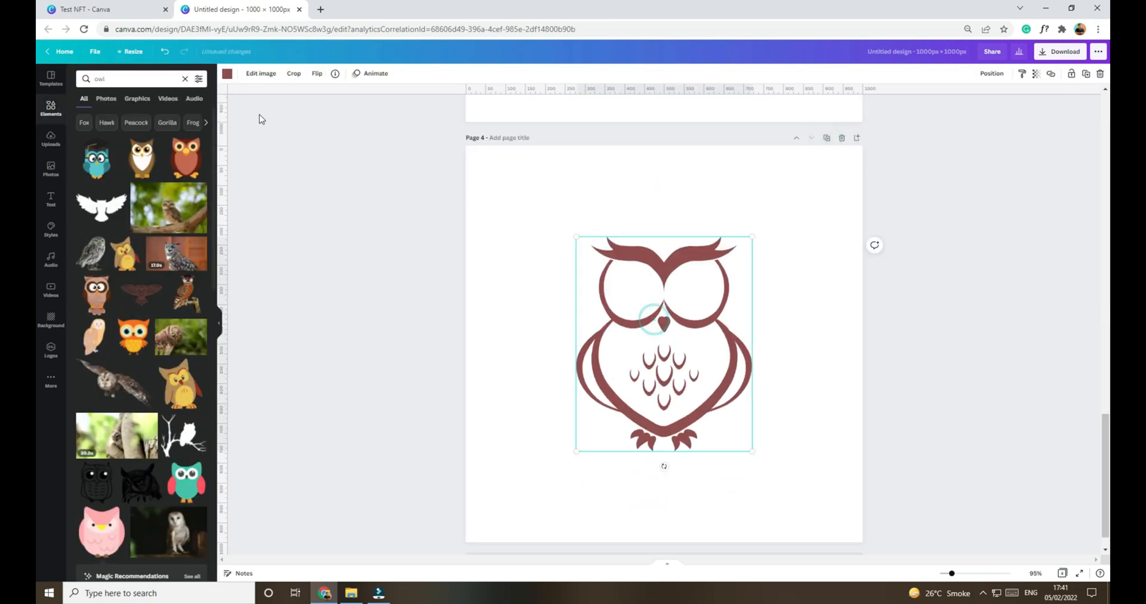
left_click(227, 73)
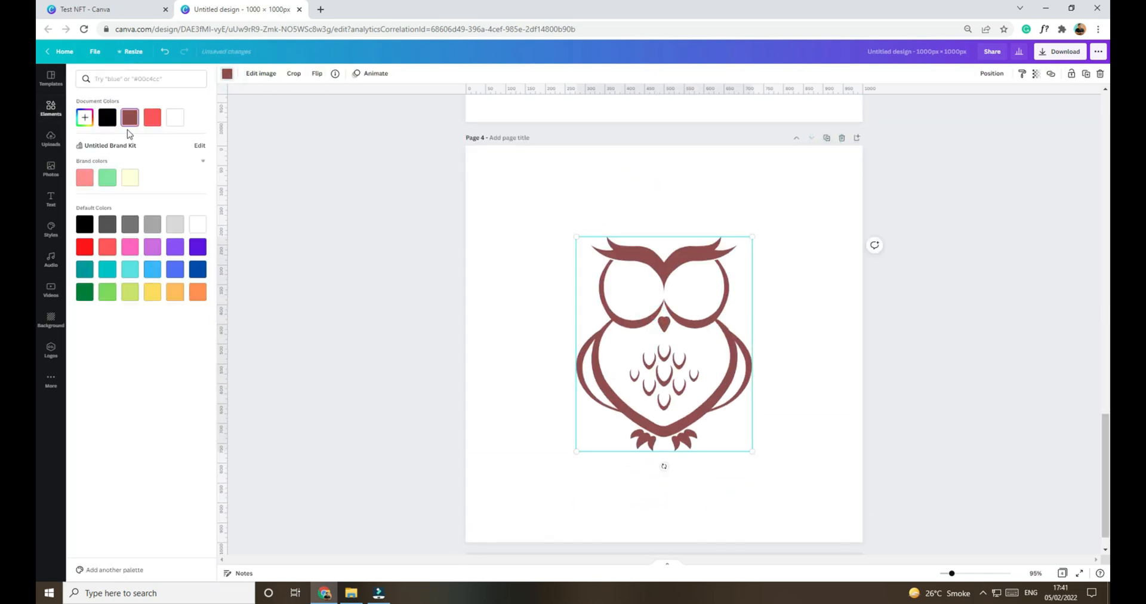
scroll(857, 409, "up", 10)
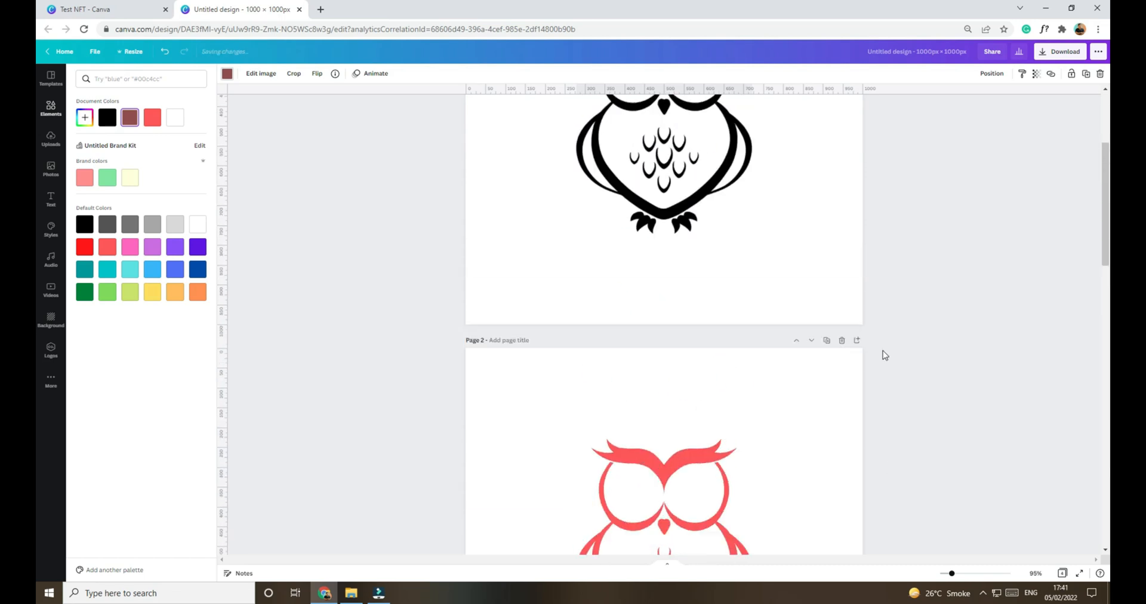
scroll(882, 300, "down", 9)
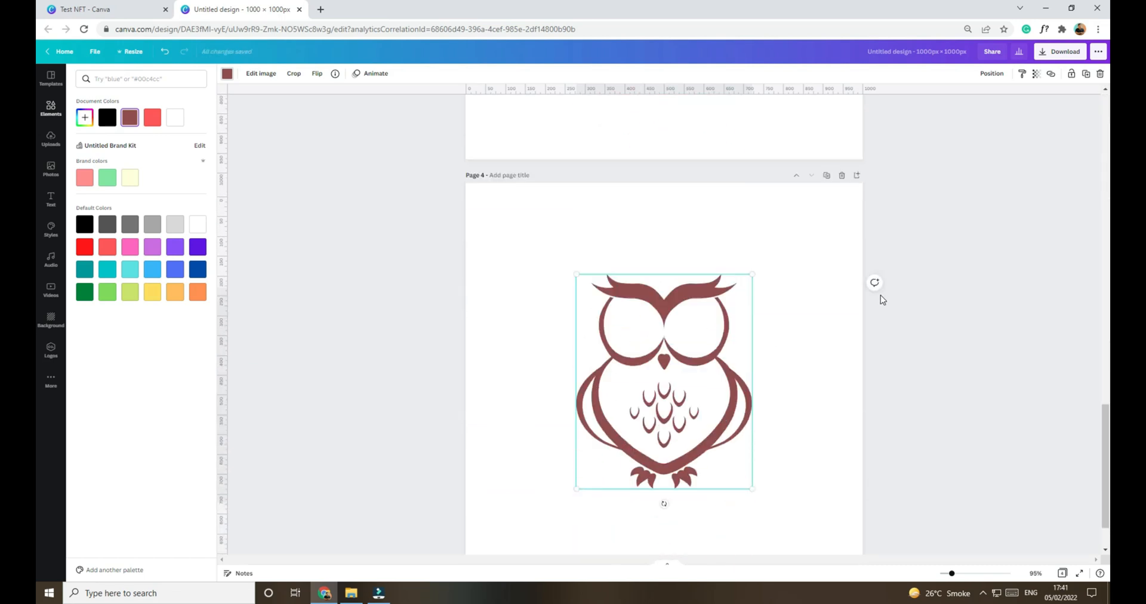
scroll(883, 299, "up", 16)
scroll(882, 299, "down", 12)
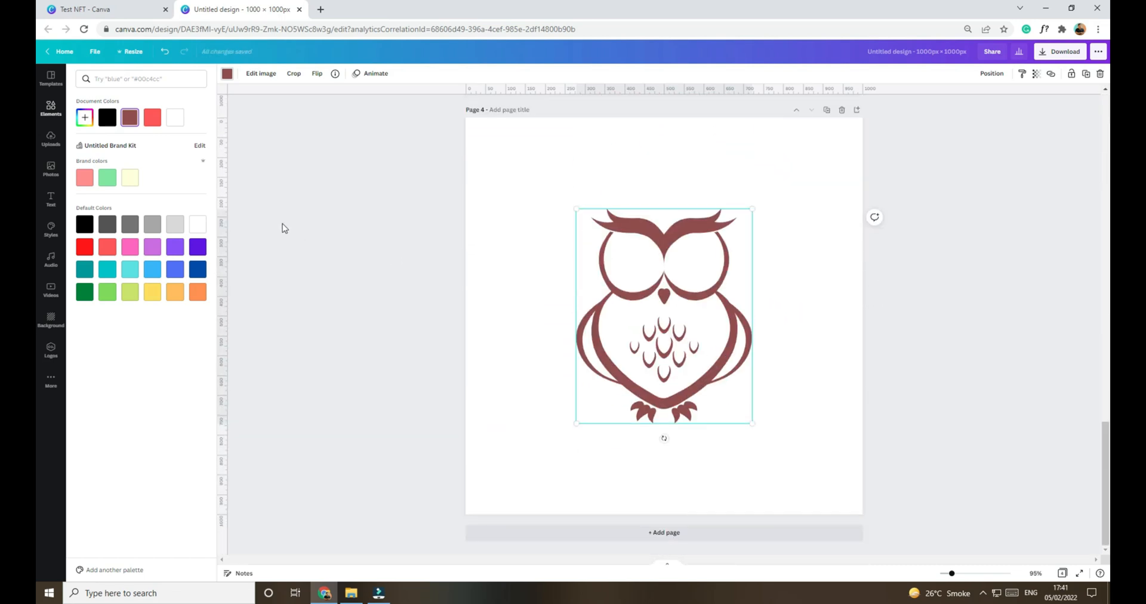
left_click(198, 270)
left_click(909, 361)
Step: Review the owl colour variations across all four pages of the design
scroll(941, 396, "up", 1)
left_click(941, 395)
scroll(941, 395, "up", 6)
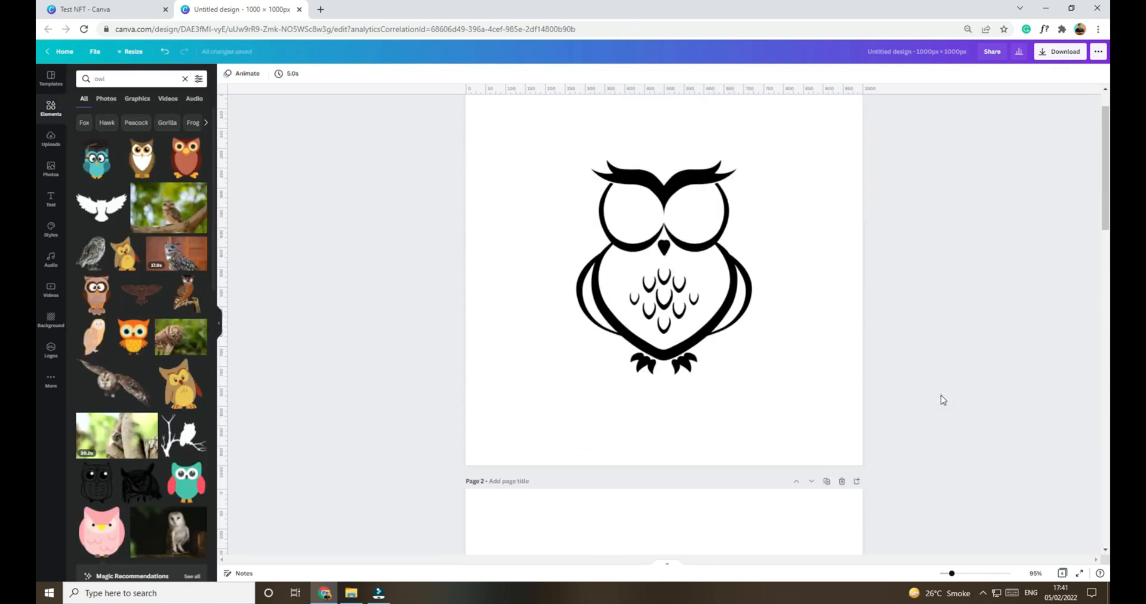
scroll(941, 246, "down", 7)
scroll(942, 329, "up", 20)
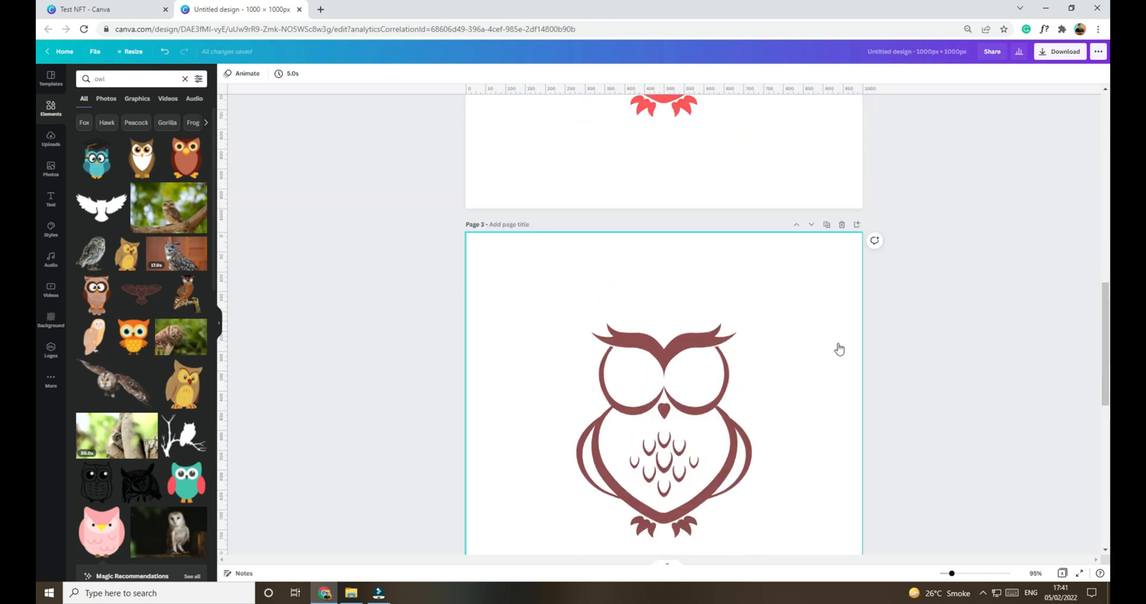
scroll(950, 349, "down", 20)
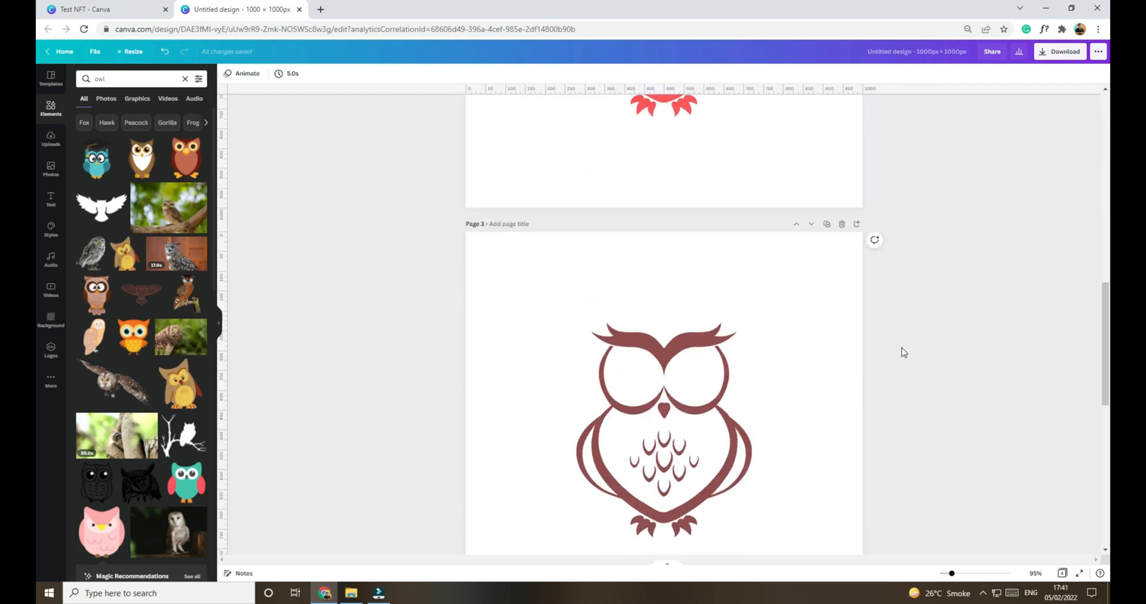
scroll(880, 345, "up", 12)
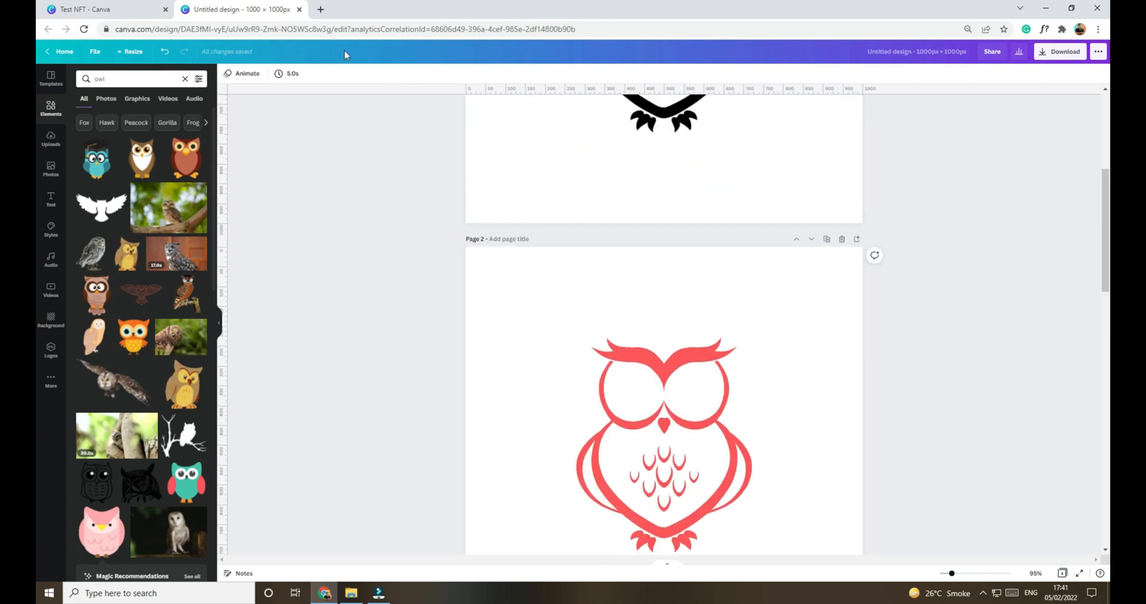
scroll(678, 242, "up", 6)
scroll(721, 258, "down", 12)
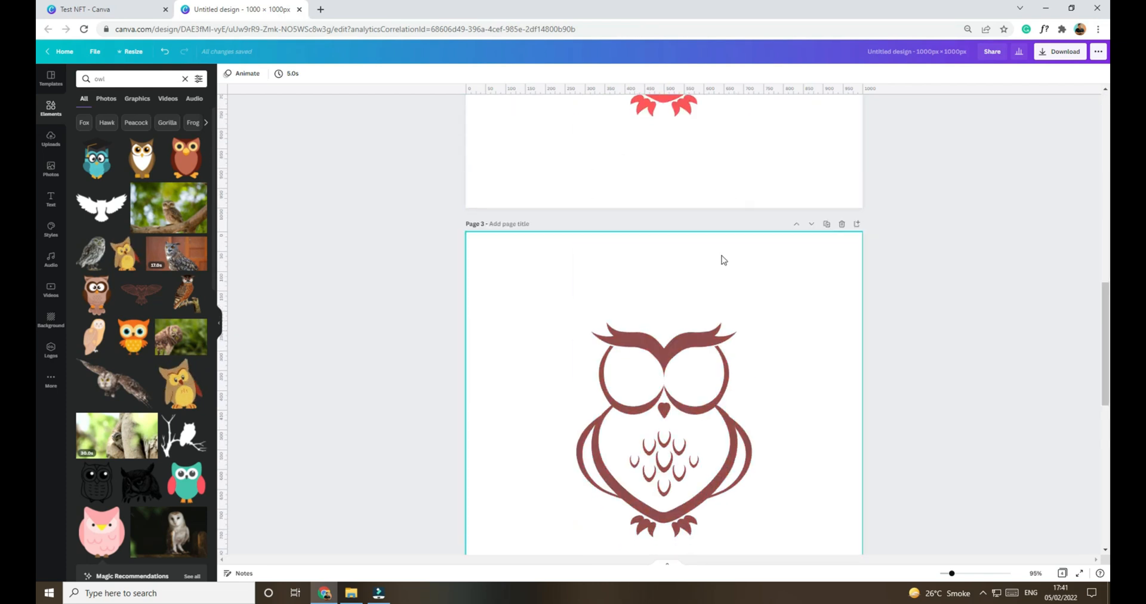
scroll(752, 466, "down", 6)
scroll(714, 402, "up", 18)
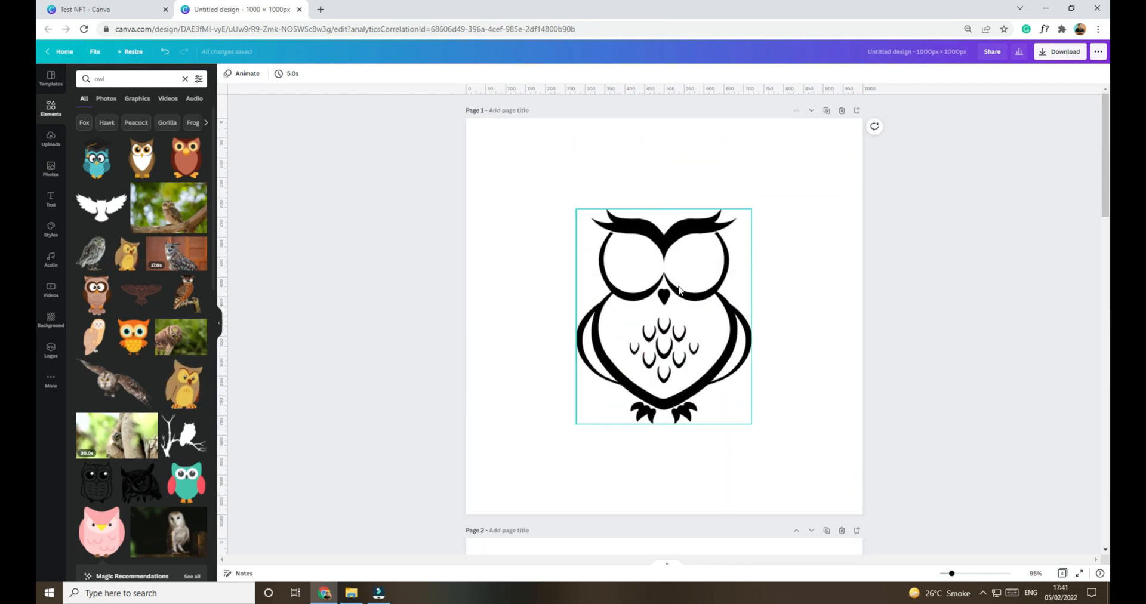
left_click_drag(719, 364, 778, 353)
scroll(649, 310, "down", 8)
scroll(929, 412, "up", 4)
key("ctrl+z")
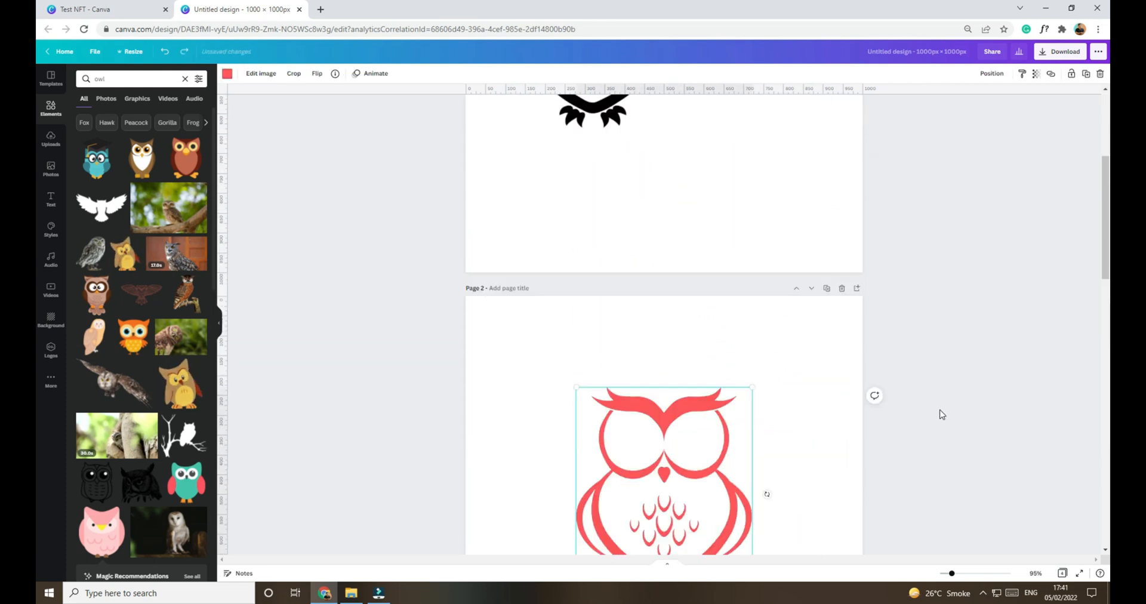
Step: Close the four-page owl design and rename it Base in the Test NFT folder
scroll(750, 307, "down", 10)
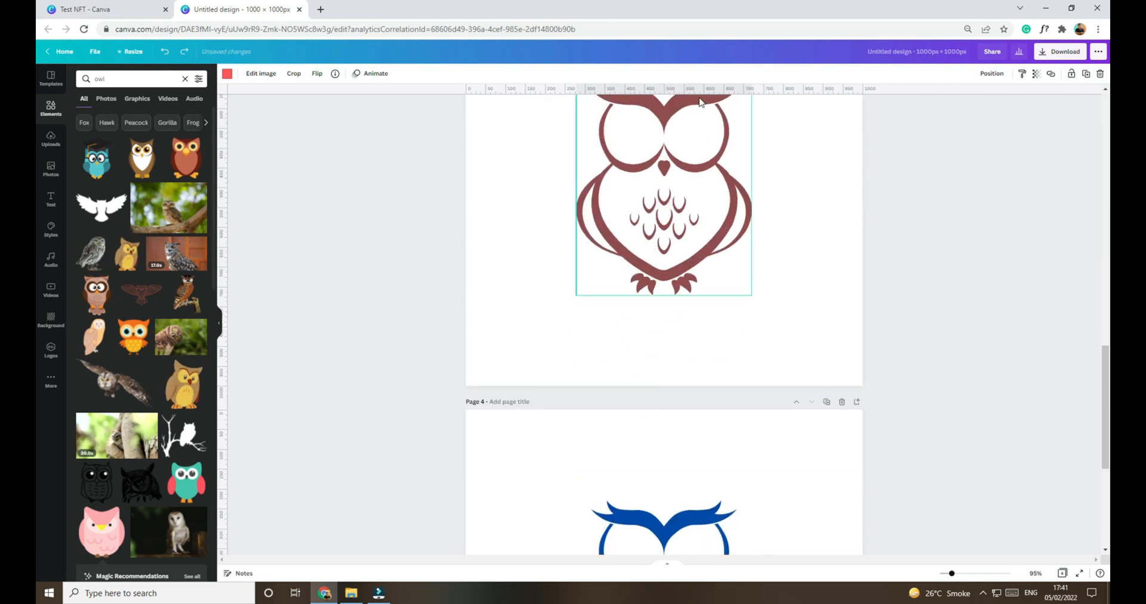
scroll(675, 283, "down", 4)
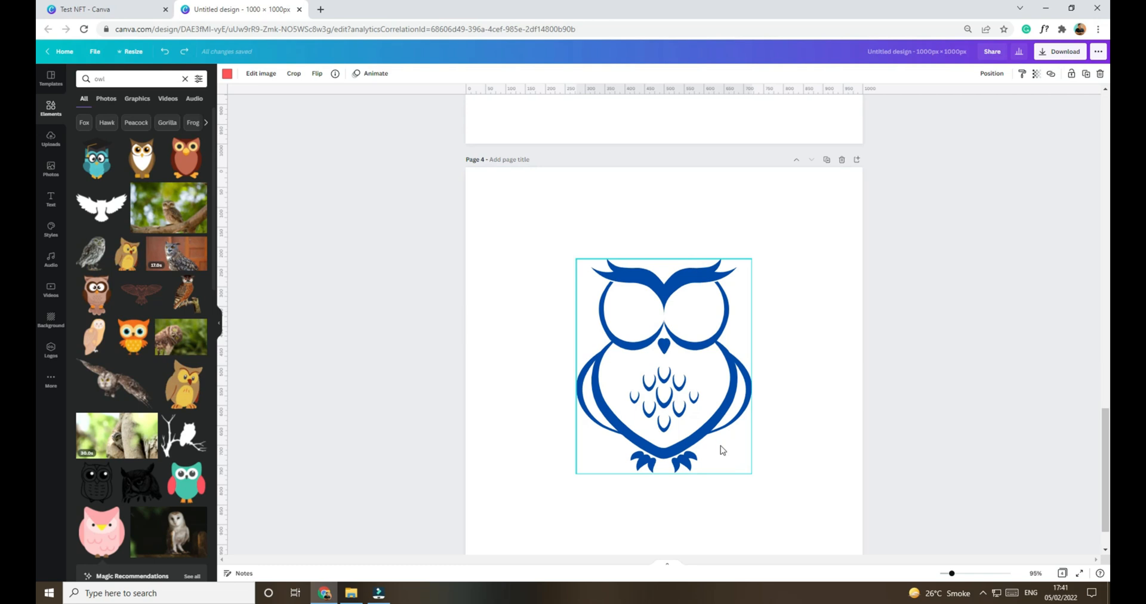
scroll(711, 426, "up", 4)
scroll(711, 426, "up", 16)
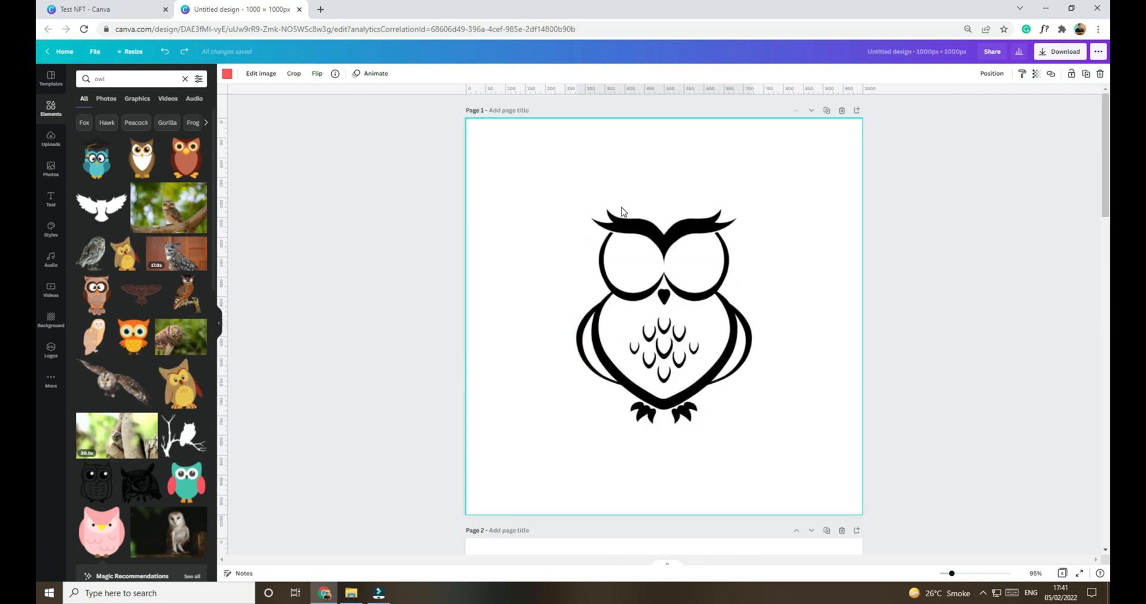
left_click(300, 9)
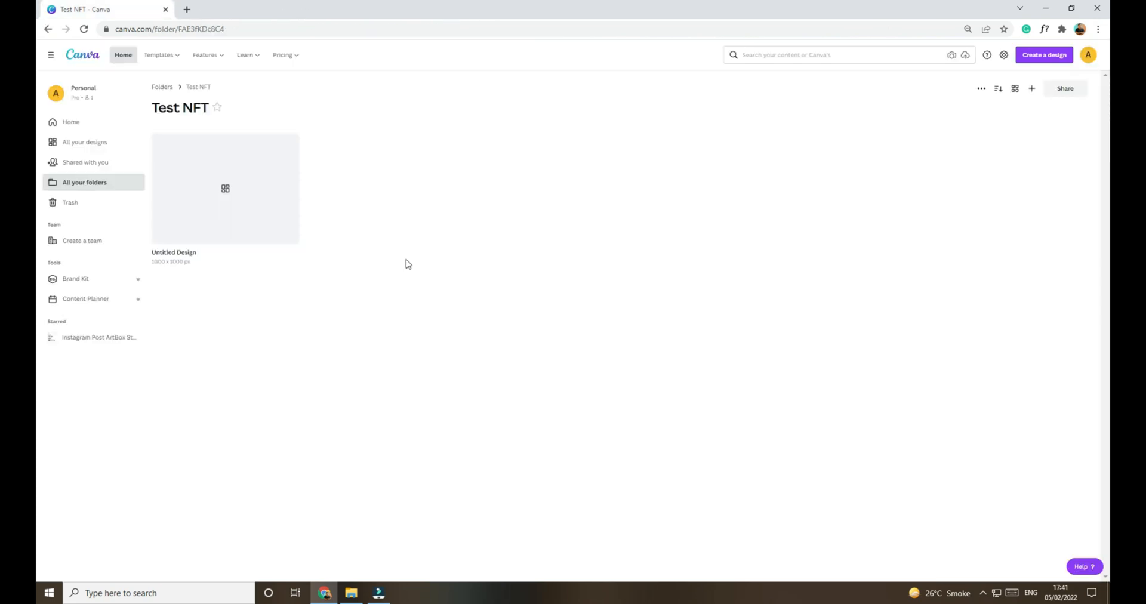
left_click(182, 257)
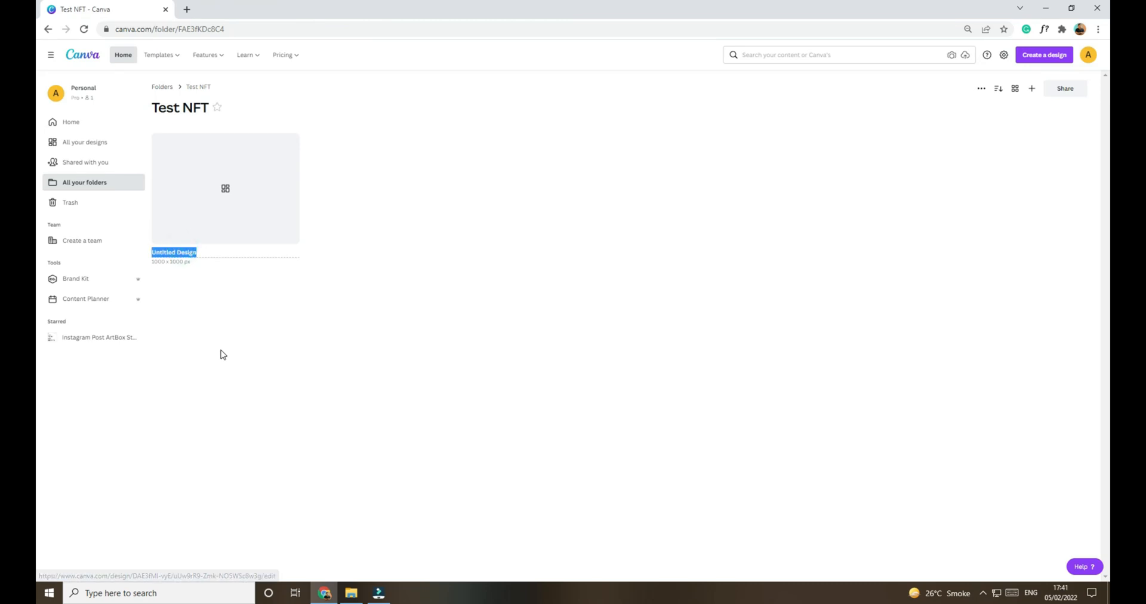
type("Base")
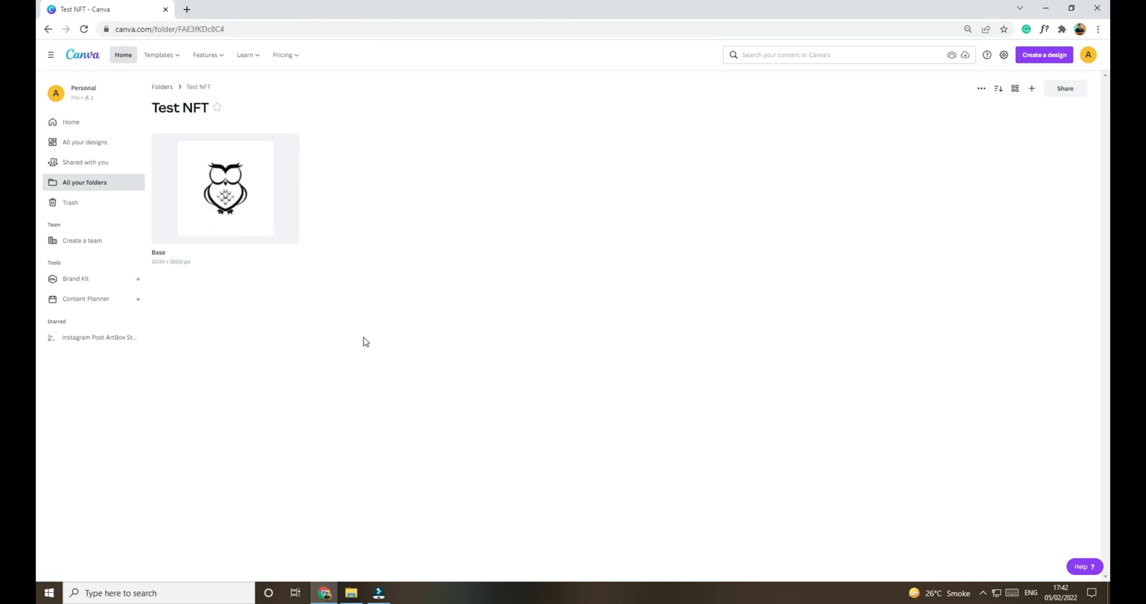
Step: Make a copy of the Base design and open the copy for editing
left_click(290, 145)
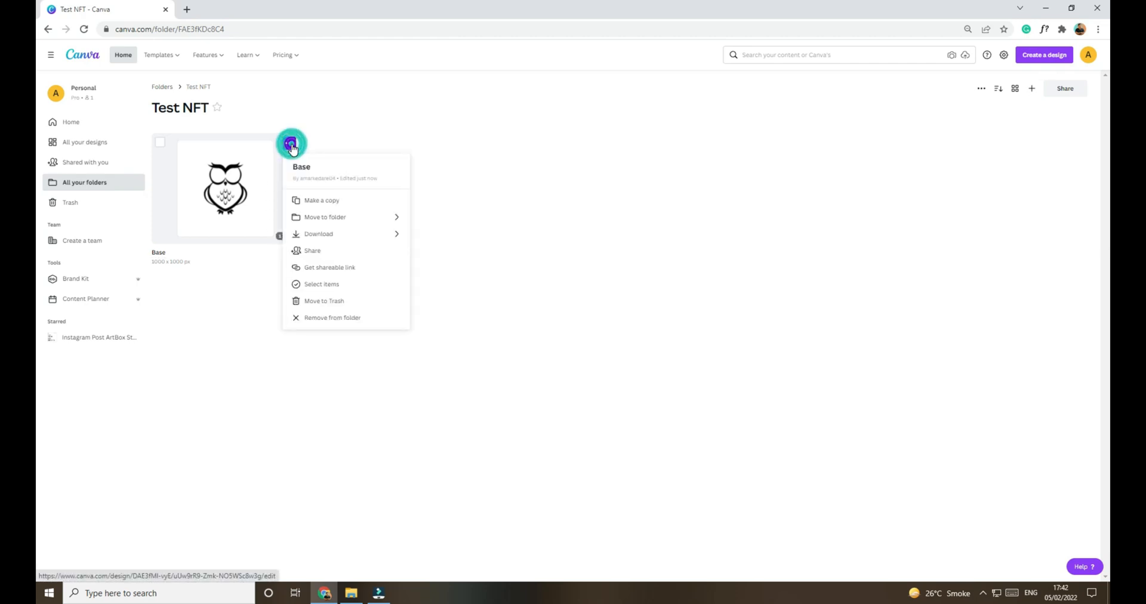
left_click(332, 205)
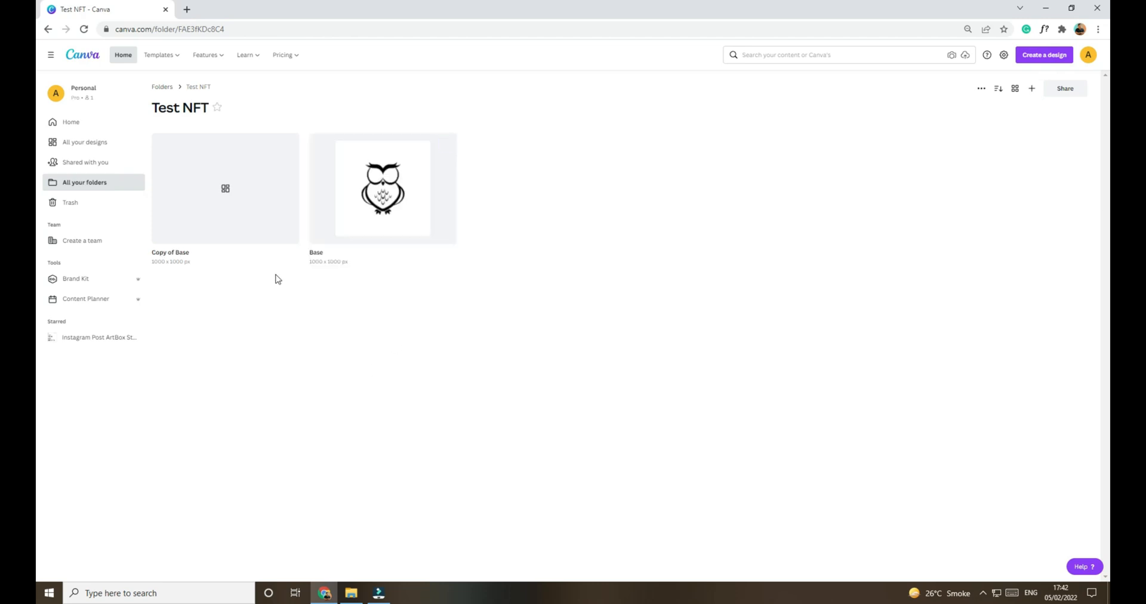
left_click(256, 201)
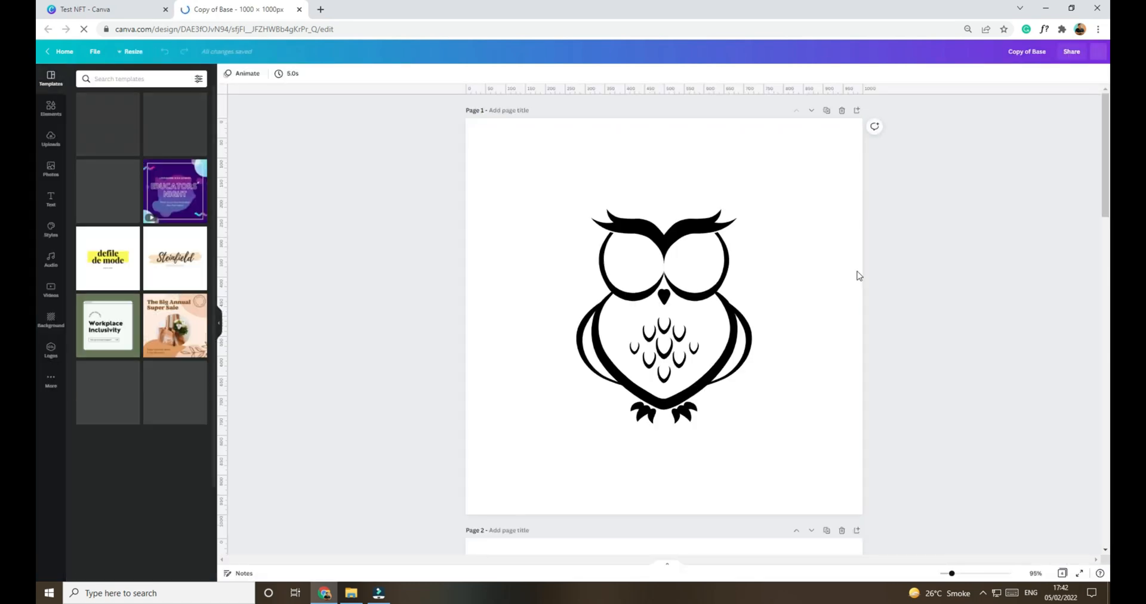
Step: Delete the three coloured owl pages from the copied design, keeping only the black owl page
scroll(858, 287, "down", 4)
left_click(842, 288)
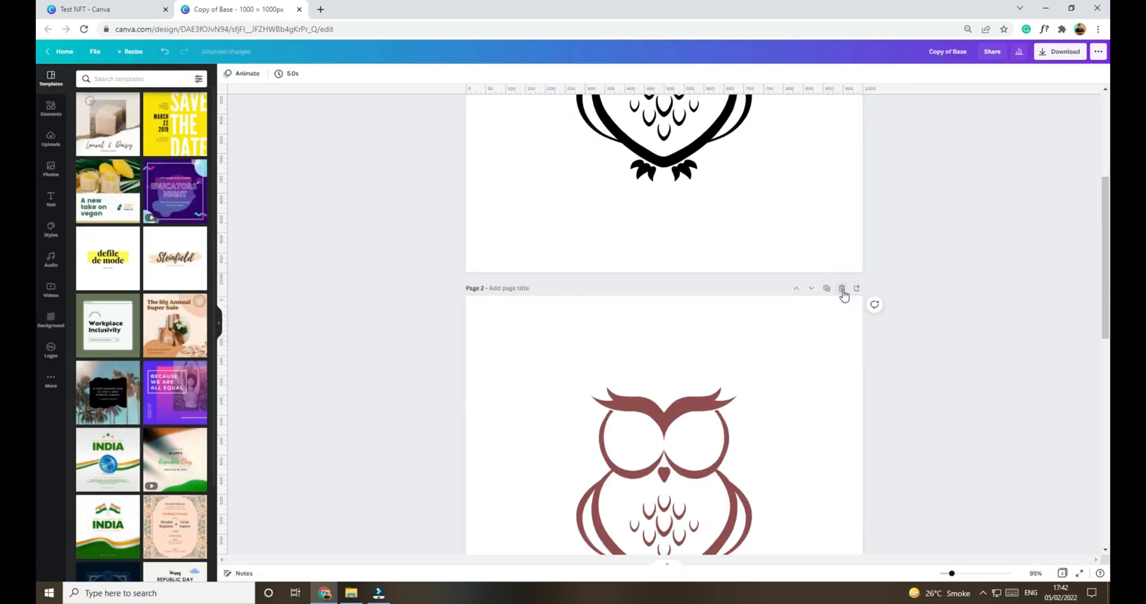
left_click(842, 288)
left_click(841, 289)
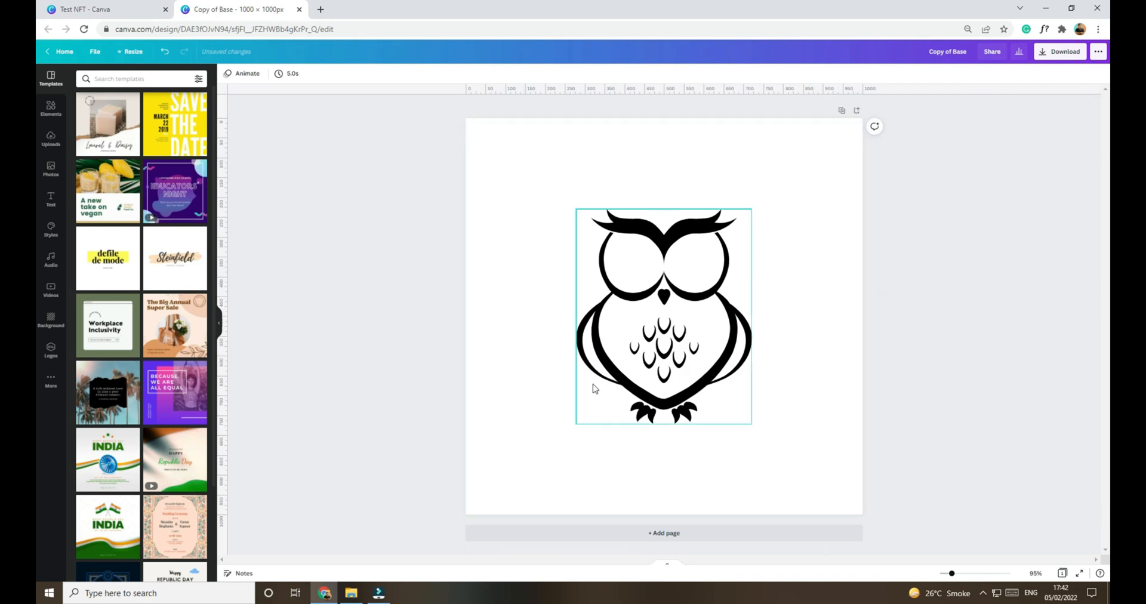
left_click(890, 363)
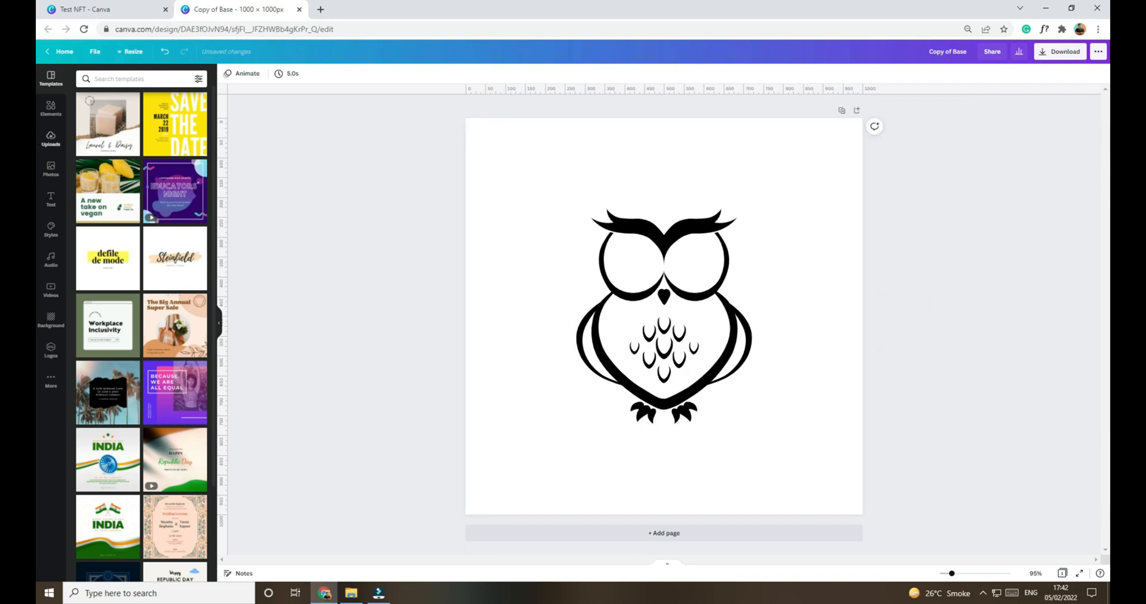
Step: Search the elements for "eyes" and add the round sideways-looking black eyes, scaled down to fit inside the owl's eye circles
left_click(47, 119)
left_click(124, 80)
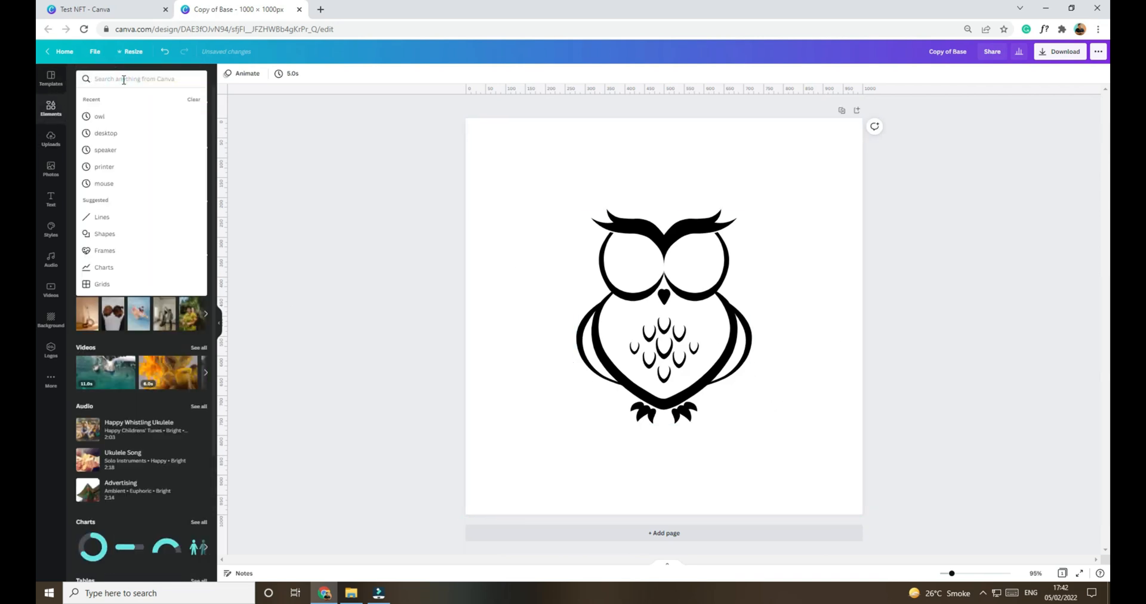
type("ey")
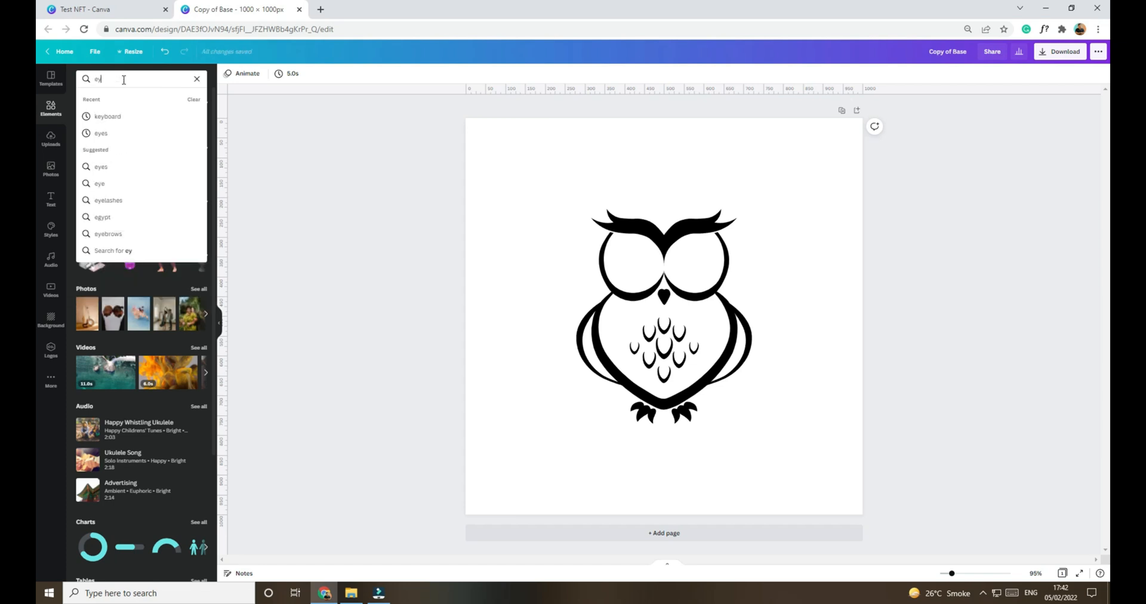
type("es")
key("Return")
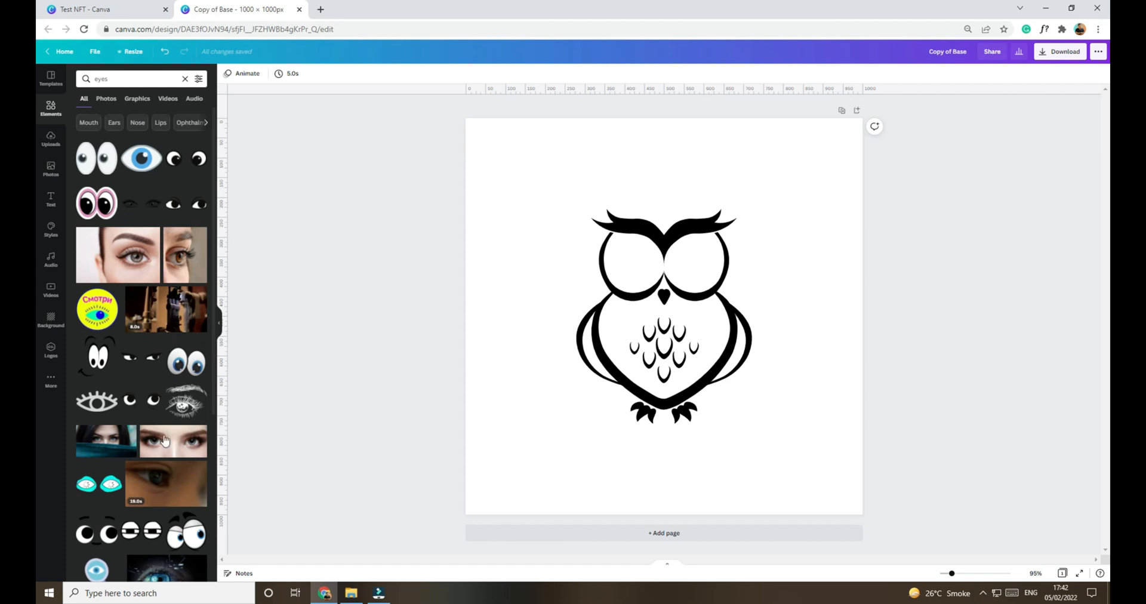
scroll(147, 422, "down", 10)
left_click(182, 165)
left_click_drag(708, 319, 709, 269)
left_click_drag(742, 236, 688, 274)
left_click(809, 345)
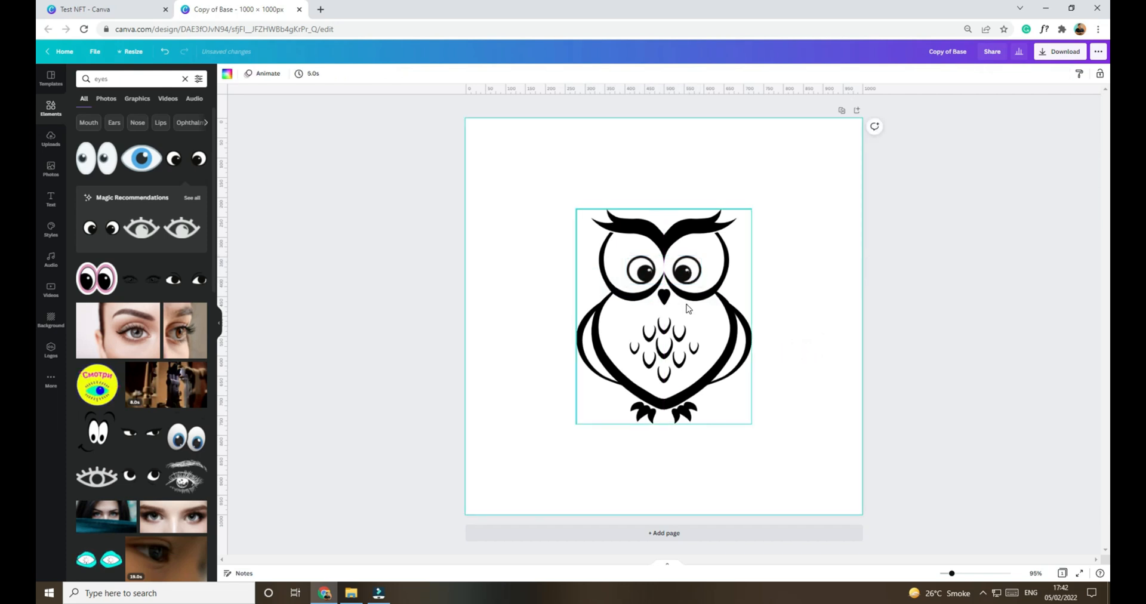
Step: Duplicate the owl page and replace the round eyes on page 2 with the lidded, human-like eyes
left_click(841, 111)
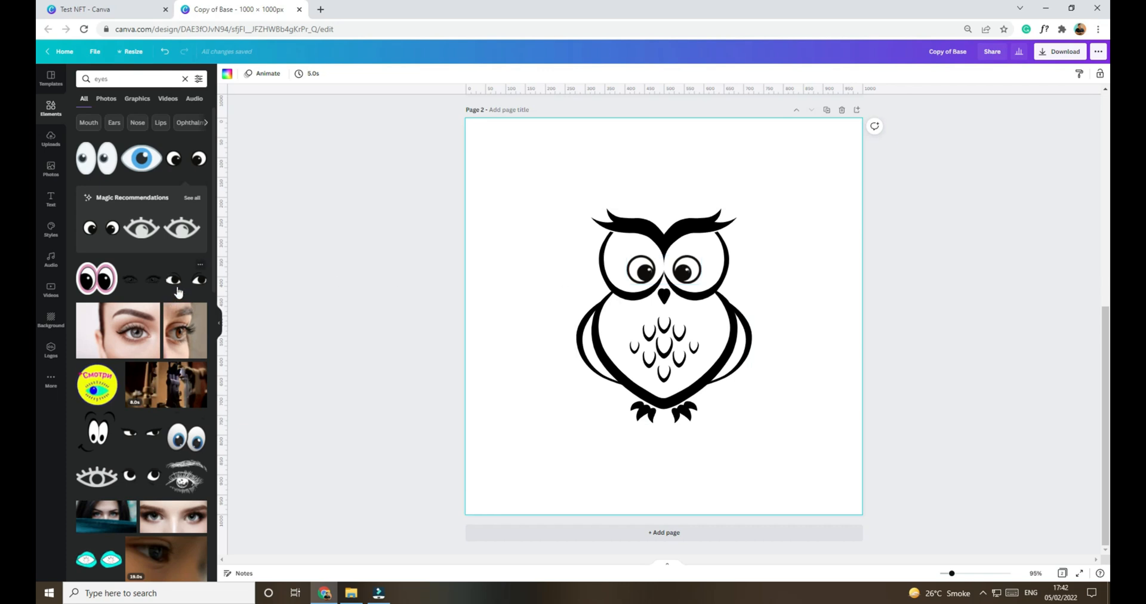
left_click_drag(177, 287, 682, 267)
left_click(685, 274)
key("Delete")
left_click(782, 323)
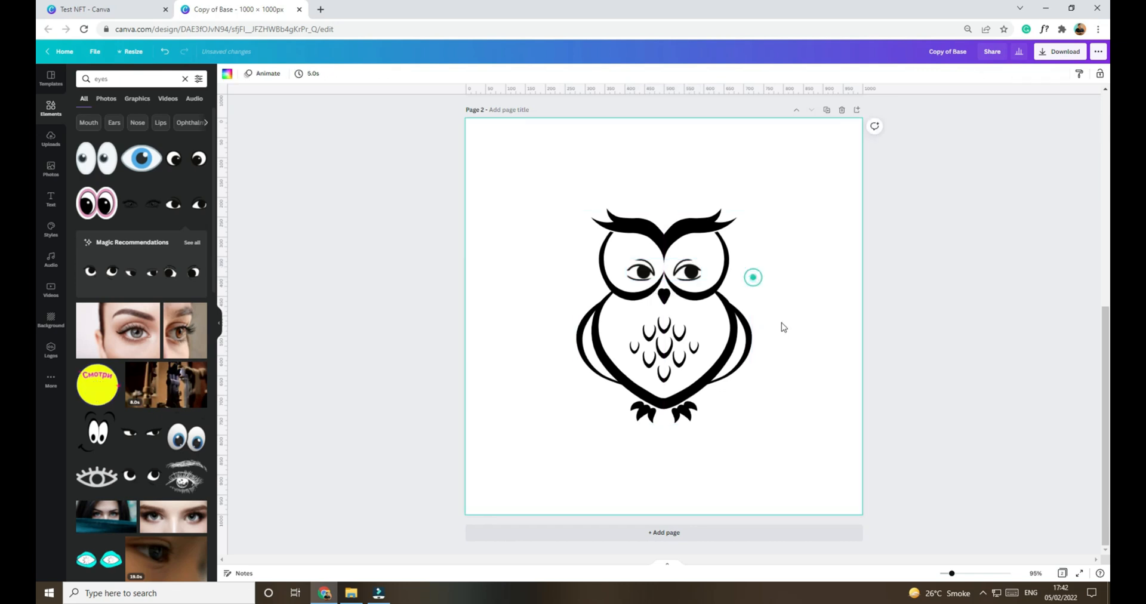
Step: Duplicate page 2 and replace the owl's eyes on page 3 with the narrow angry eyes from the full Magic Recommendations list
left_click(826, 114)
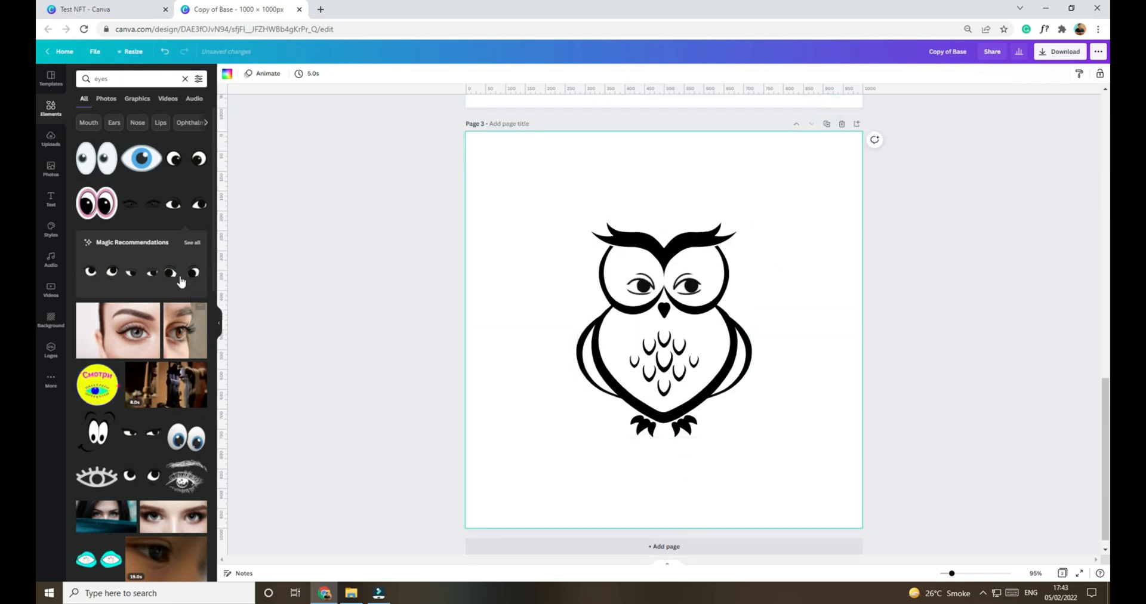
left_click(191, 242)
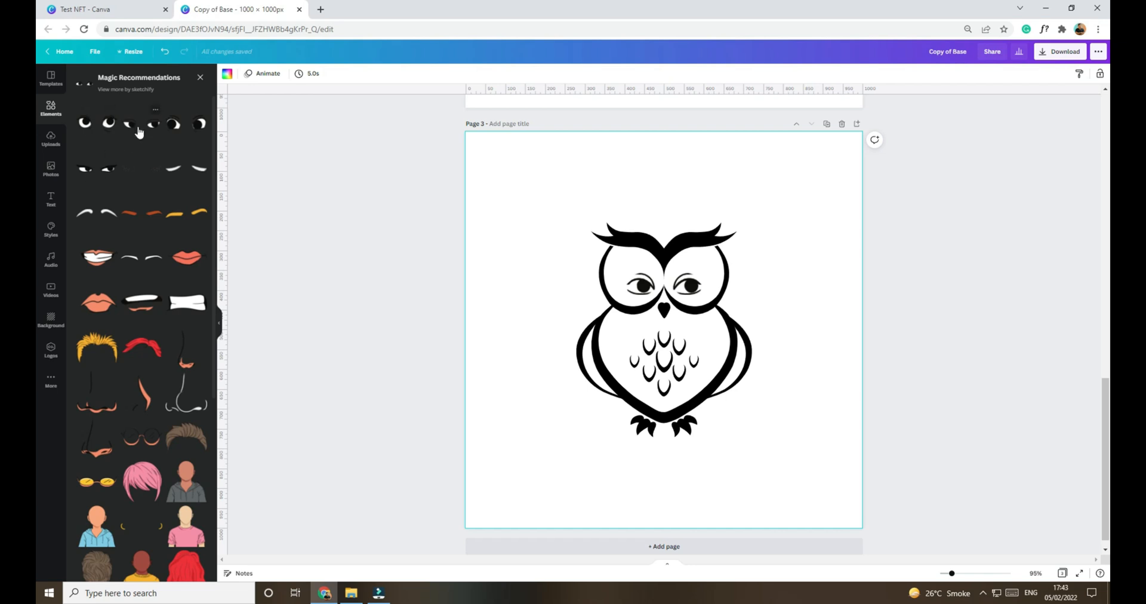
left_click(96, 175)
left_click_drag(667, 333, 709, 329)
left_click_drag(787, 343, 678, 288)
left_click(675, 287)
key("Delete")
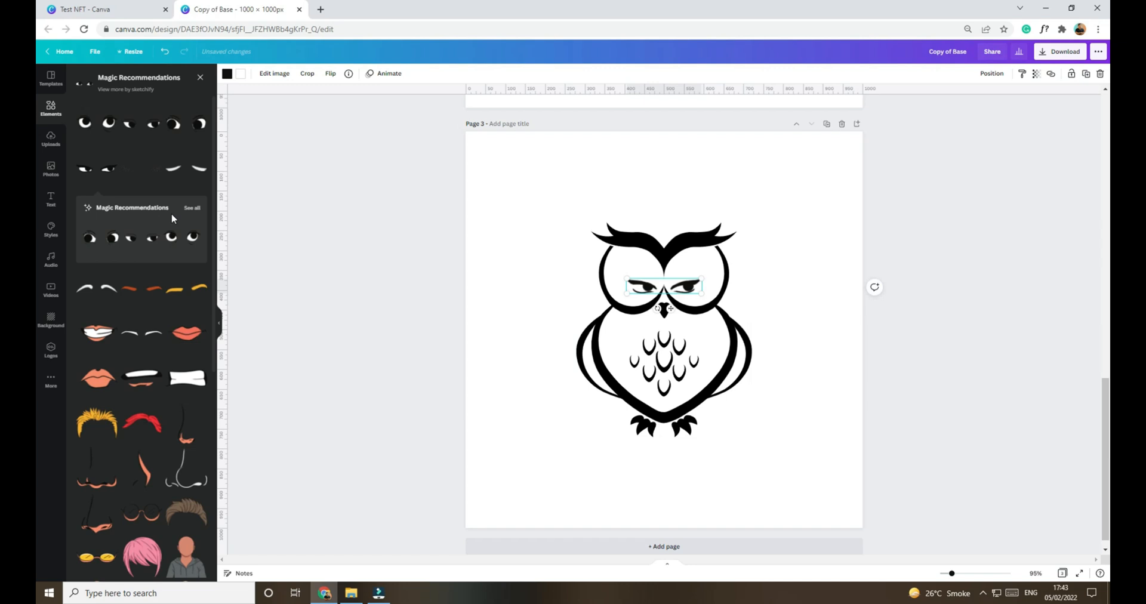
scroll(167, 257, "down", 4)
scroll(153, 251, "up", 4)
left_click(201, 78)
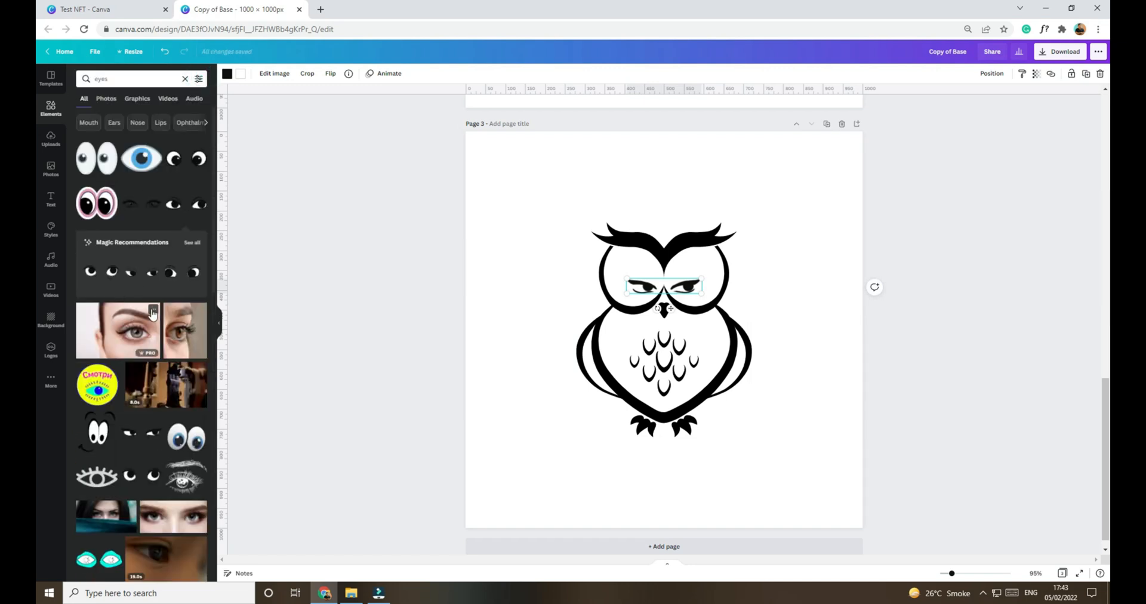
Step: Duplicate page 3 and give the owl on page 4 the round half-closed eyes, scaled down to replace the angry ones
left_click(826, 125)
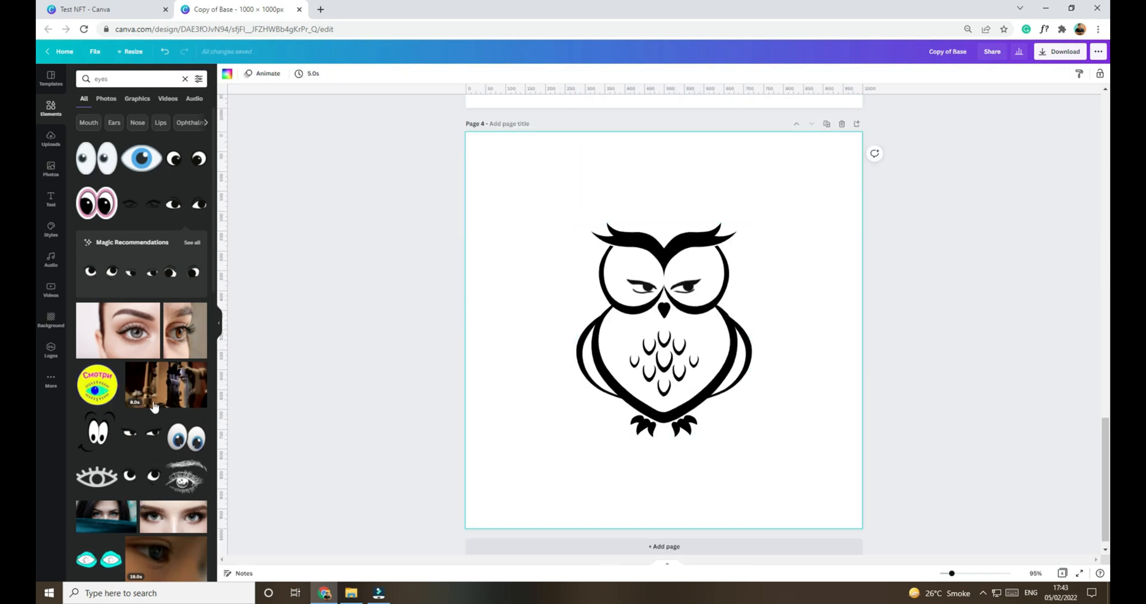
mouse_move(146, 310)
scroll(146, 331, "down", 4)
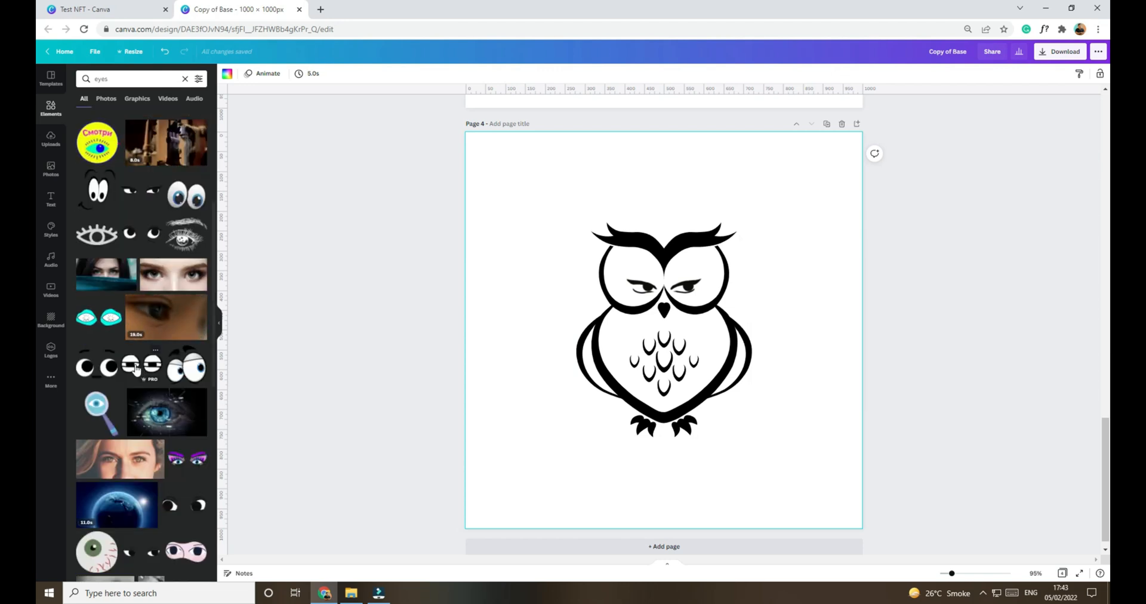
left_click(135, 370)
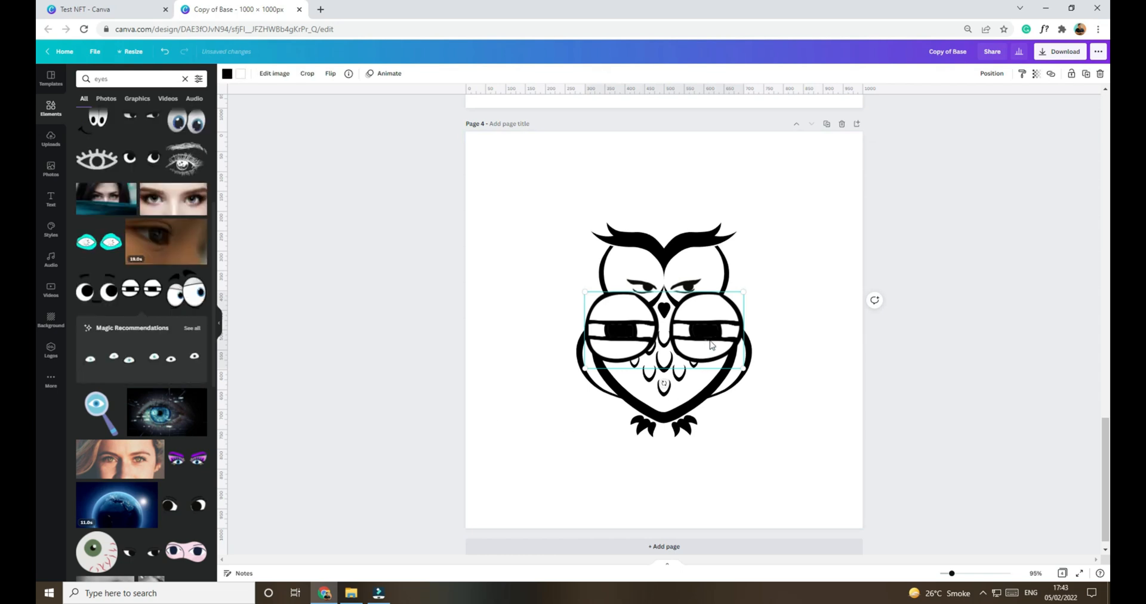
left_click_drag(686, 318, 718, 328)
left_click_drag(783, 376, 685, 289)
left_click(806, 318)
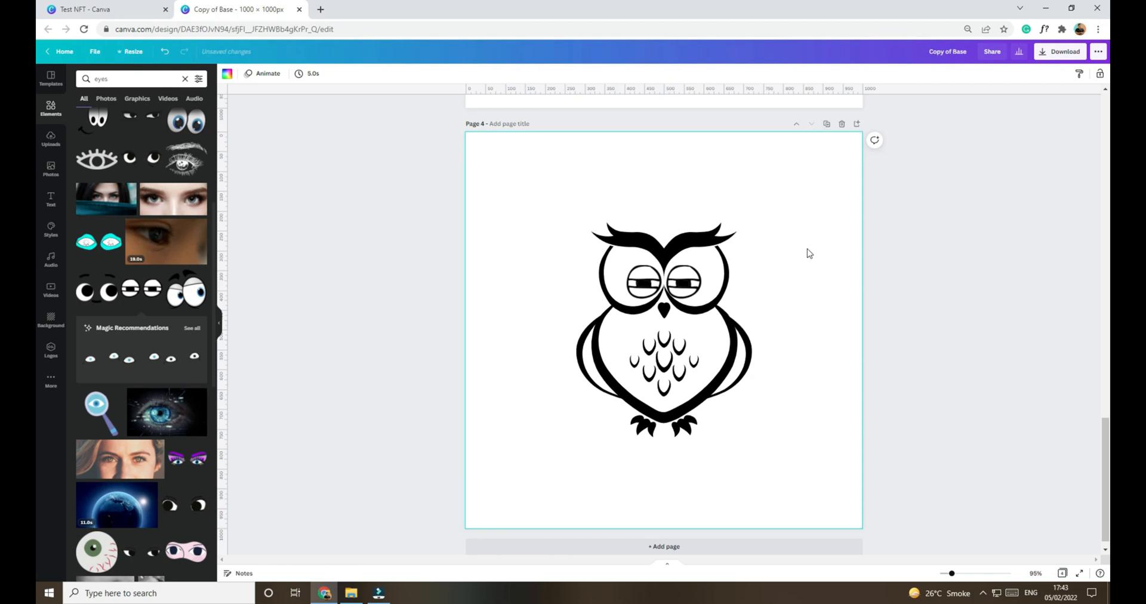
Step: Duplicate page 4 and replace the owl's eyes on page 5 with the tall oval downward-looking eyes, scaled down to fit the face
scroll(807, 254, "up", 15)
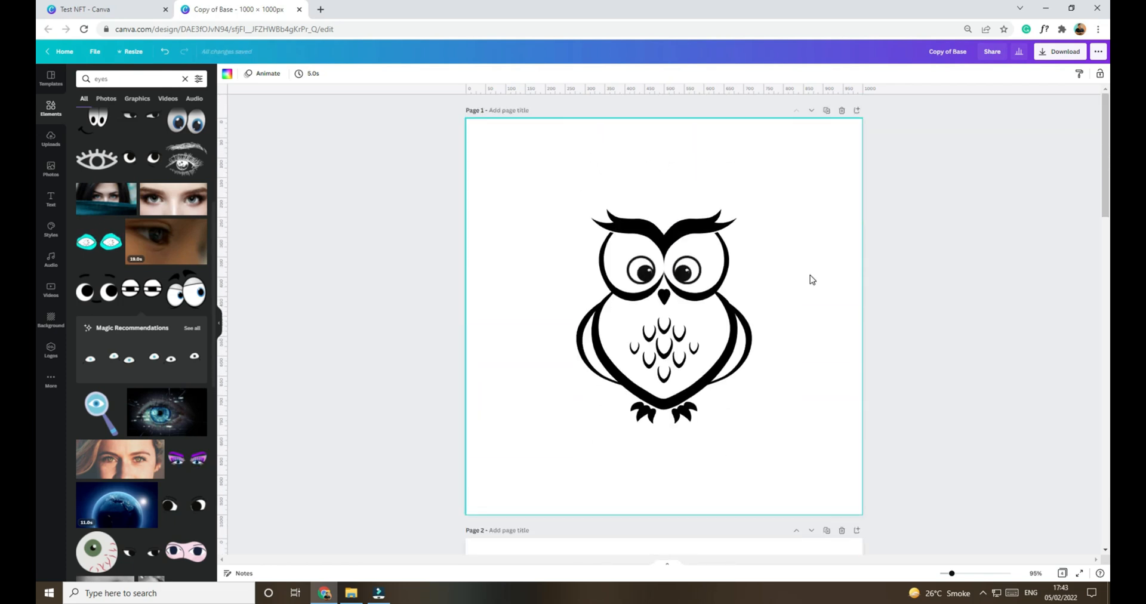
scroll(811, 279, "down", 15)
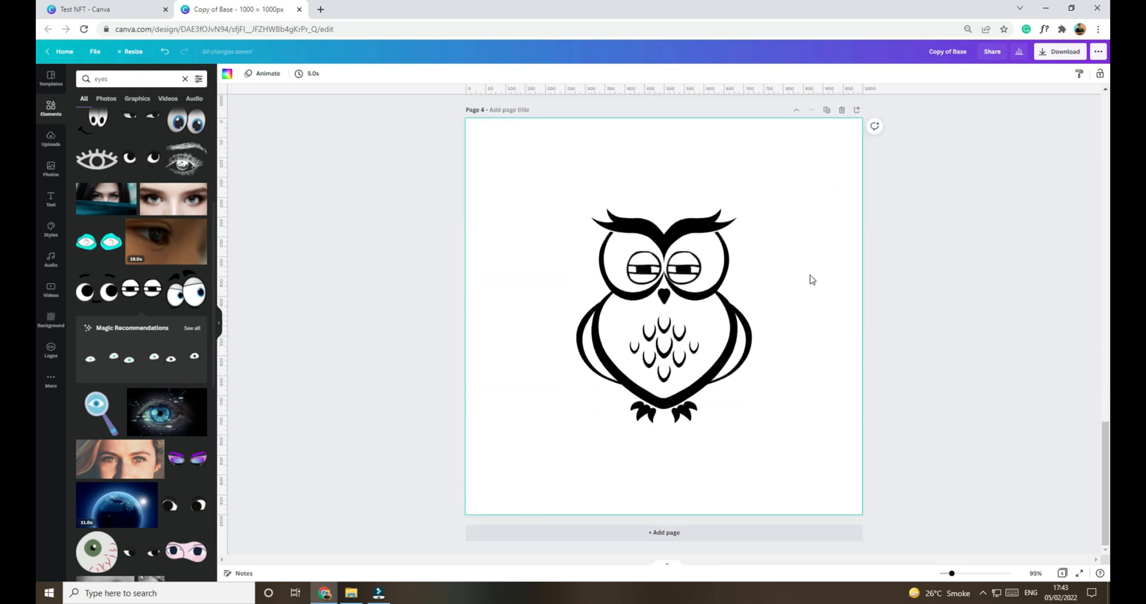
left_click(826, 111)
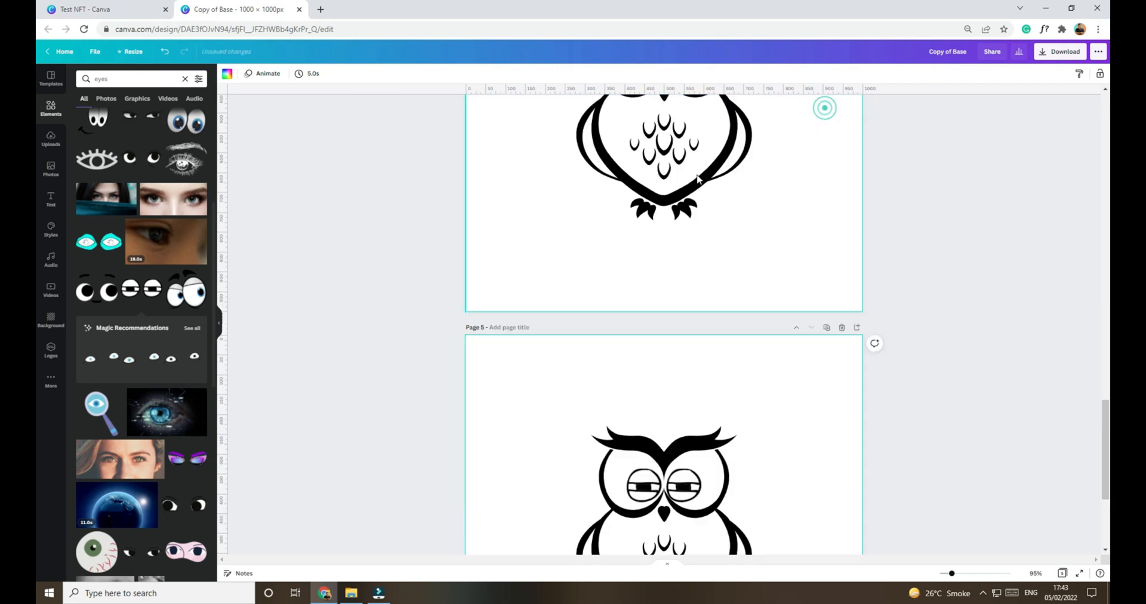
scroll(127, 375, "down", 4)
left_click(127, 375)
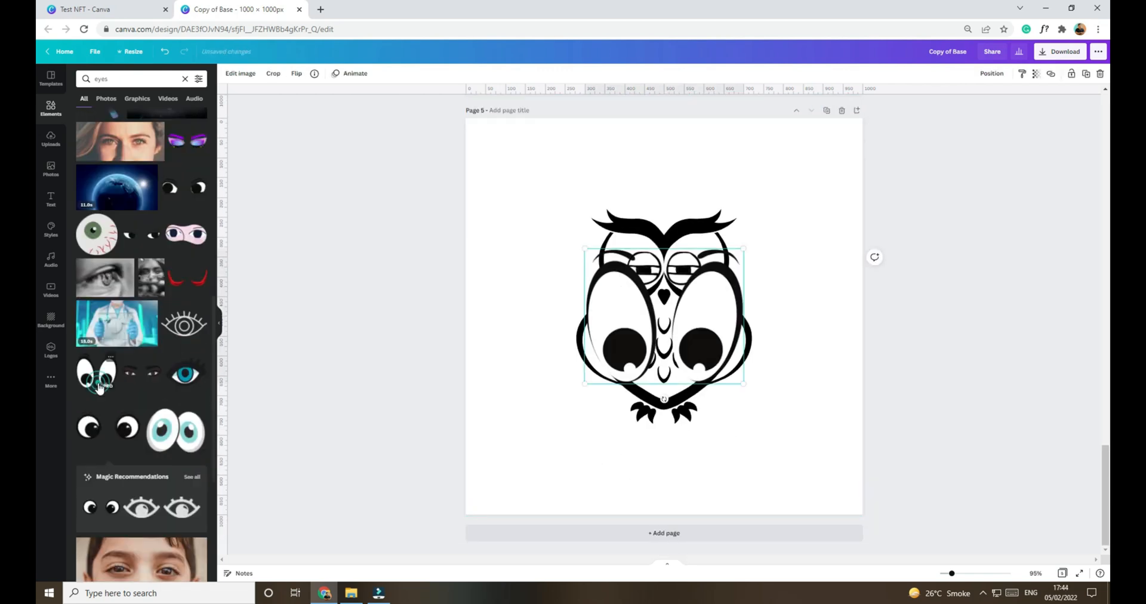
left_click_drag(731, 316, 774, 343)
left_click_drag(786, 412, 679, 271)
left_click(750, 272)
left_click(818, 513)
Step: Review the owl's different eye styles across the five pages of the copied design
scroll(855, 480, "up", 5)
scroll(854, 475, "down", 5)
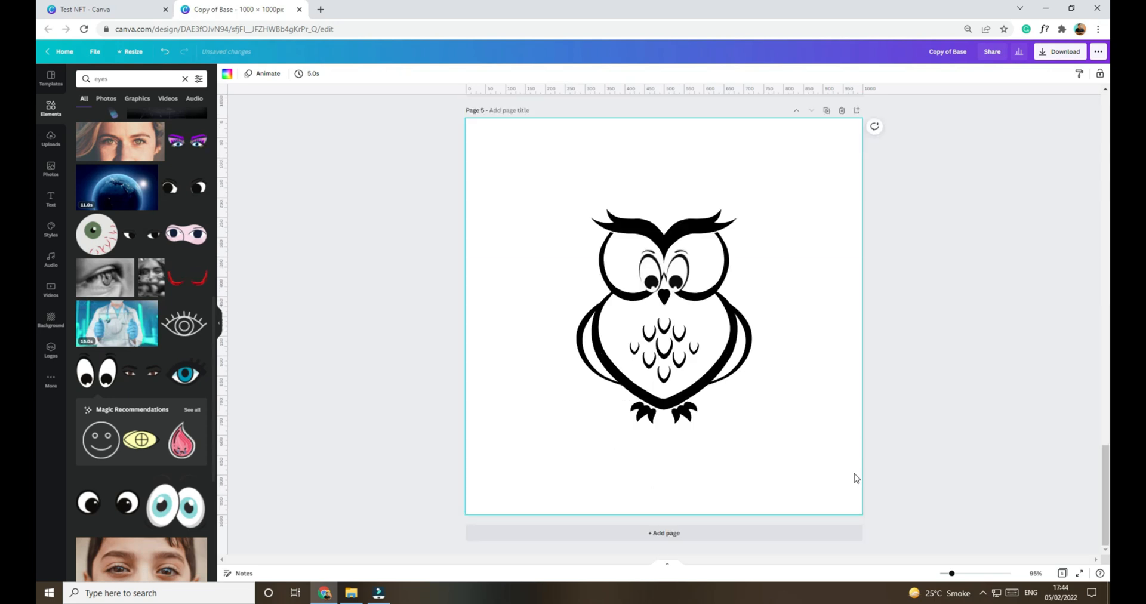
scroll(855, 478, "up", 20)
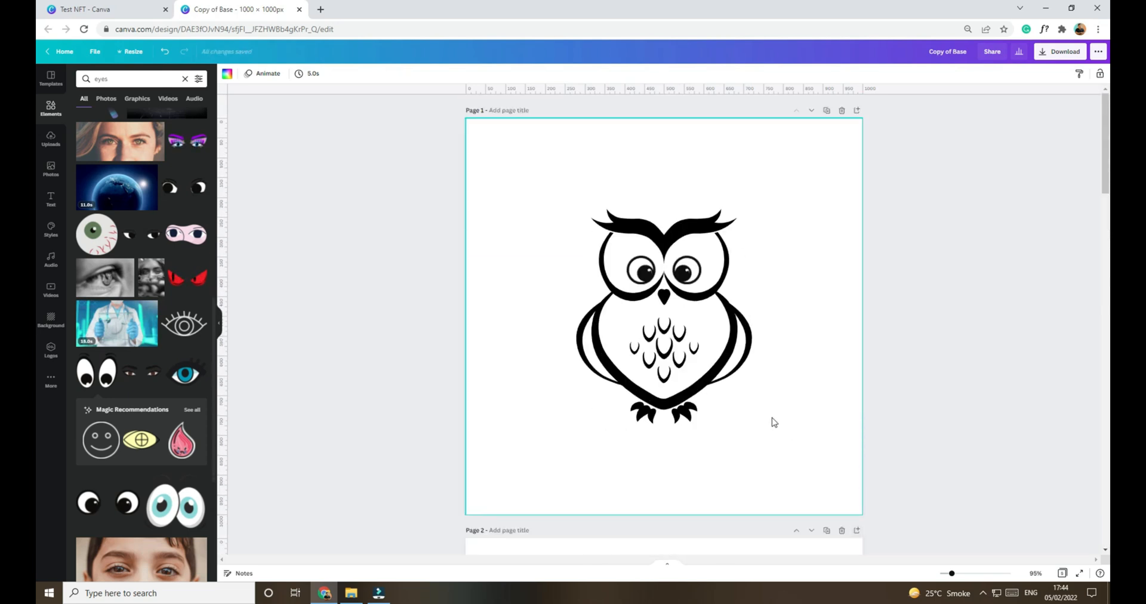
scroll(780, 392, "down", 4)
scroll(781, 393, "up", 4)
scroll(782, 392, "down", 10)
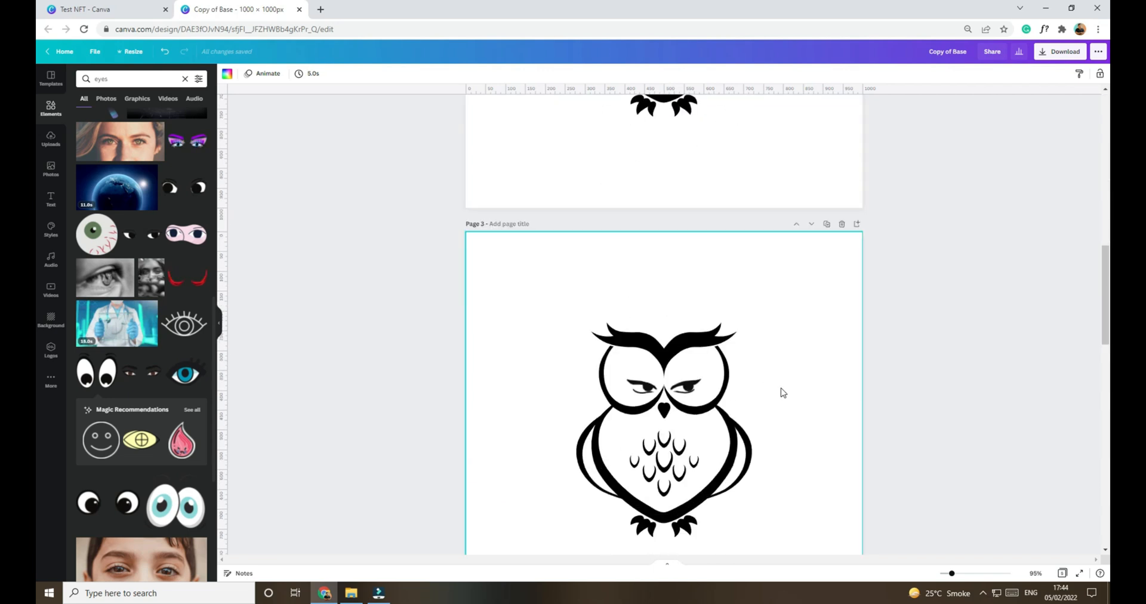
scroll(782, 393, "down", 4)
left_click(680, 151)
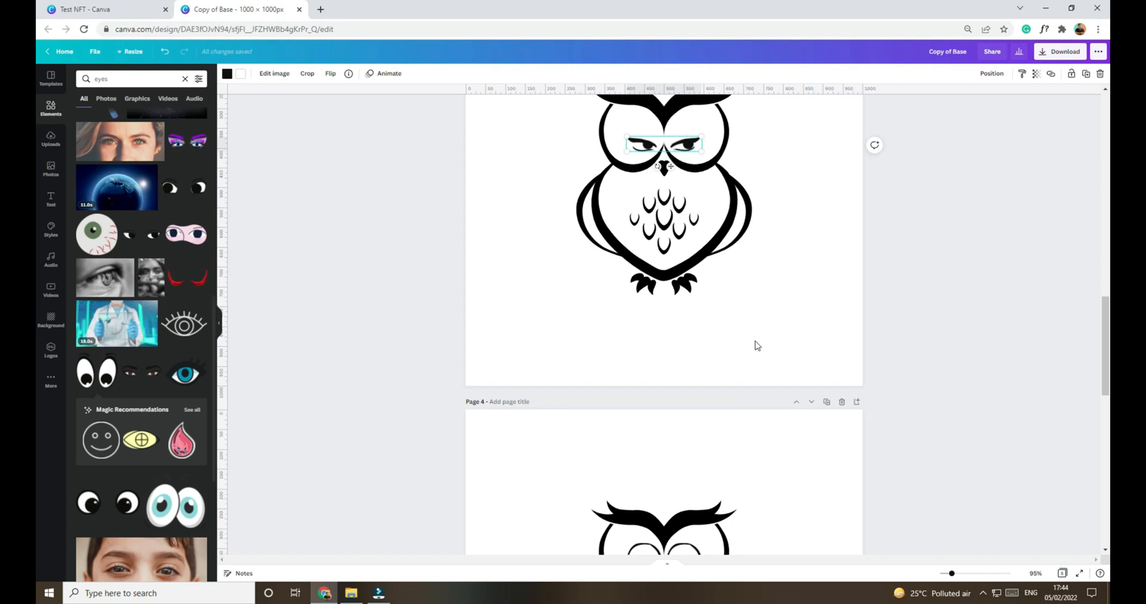
Step: Delete the owl drawing from pages 1 and 2, keeping only the eyes on each page
scroll(790, 356, "up", 8)
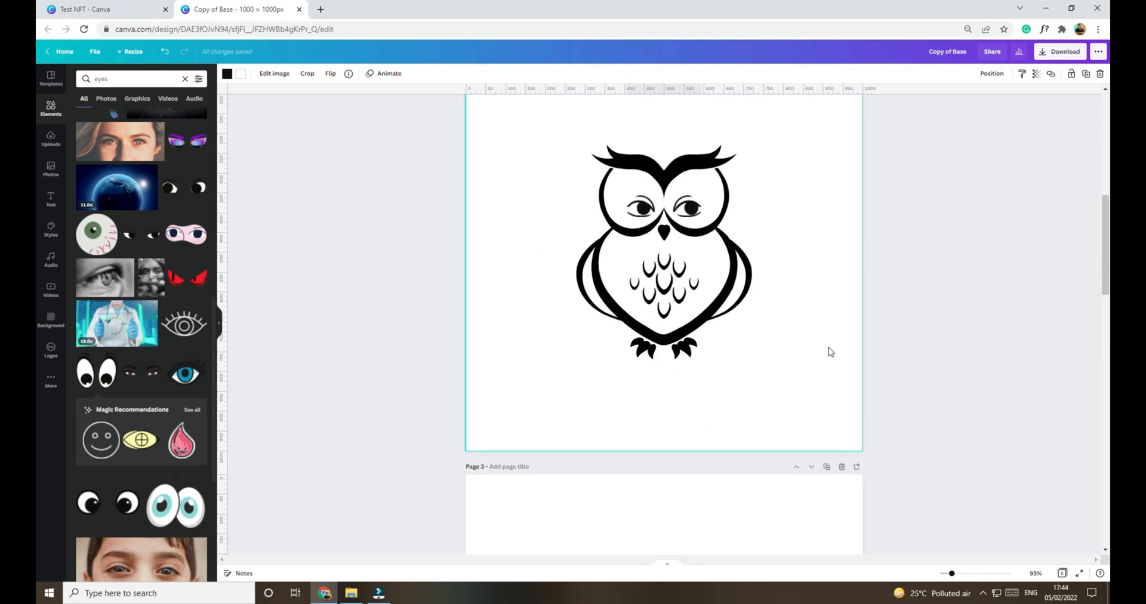
scroll(859, 344, "up", 6)
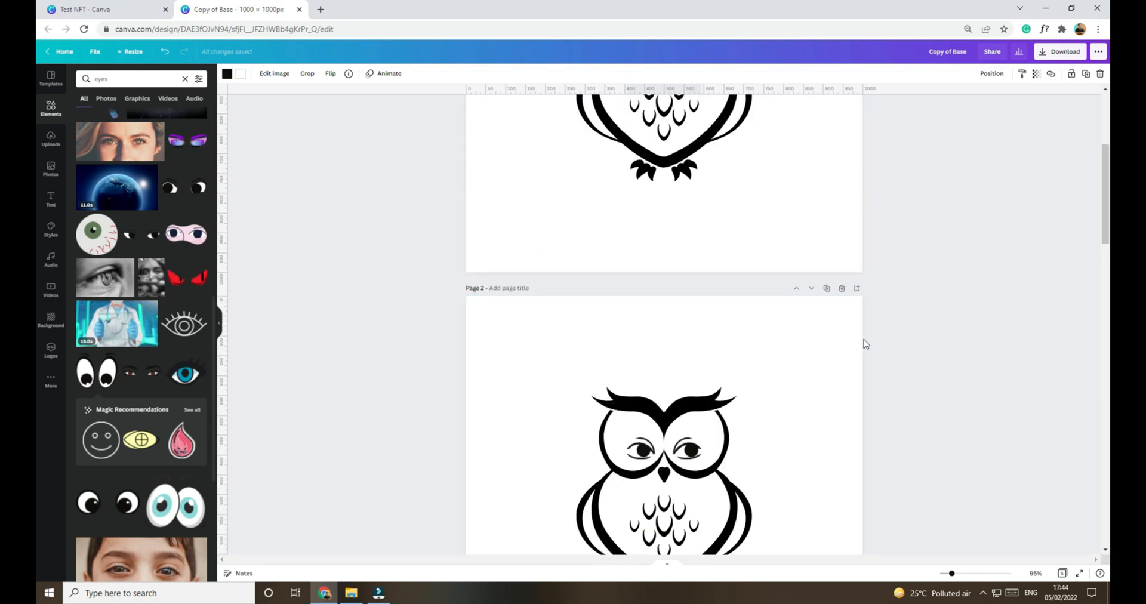
scroll(795, 291, "down", 20)
scroll(795, 290, "up", 20)
scroll(797, 241, "down", 15)
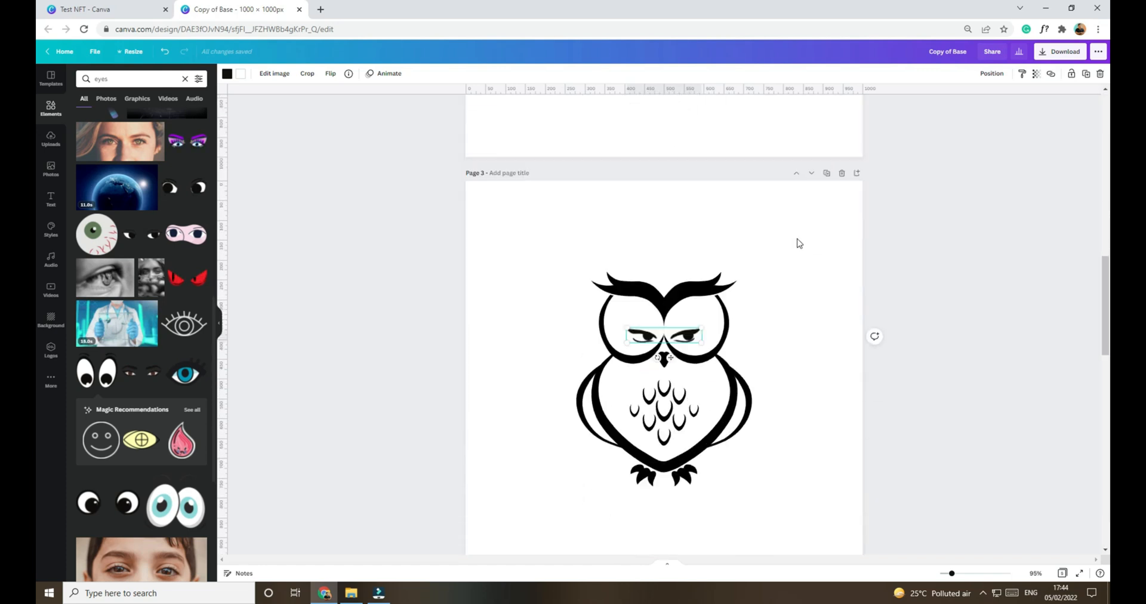
scroll(733, 334, "up", 15)
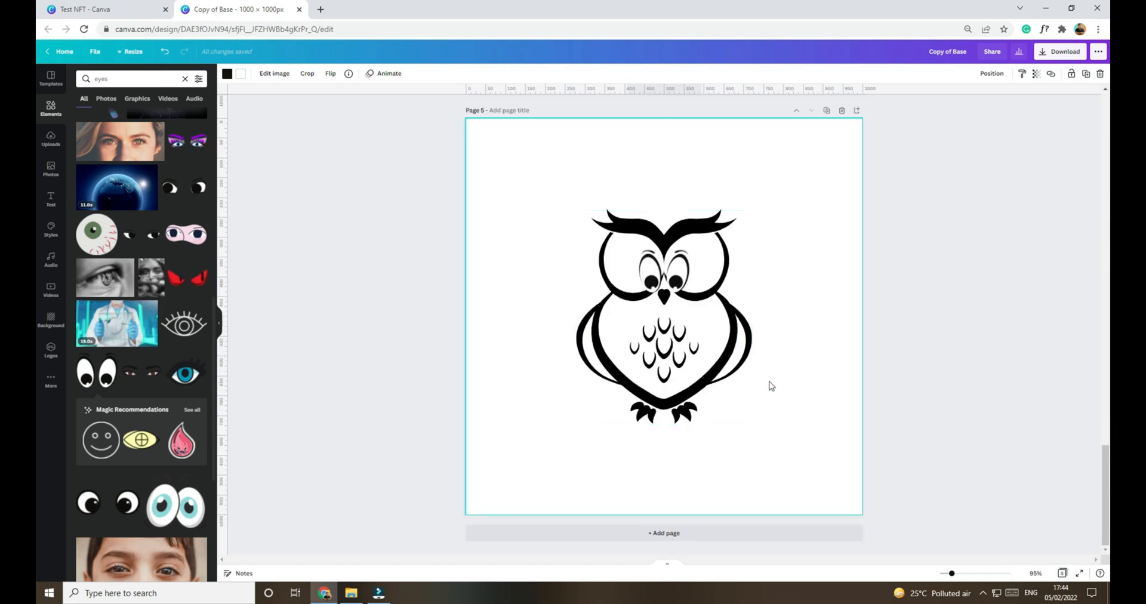
left_click(721, 358)
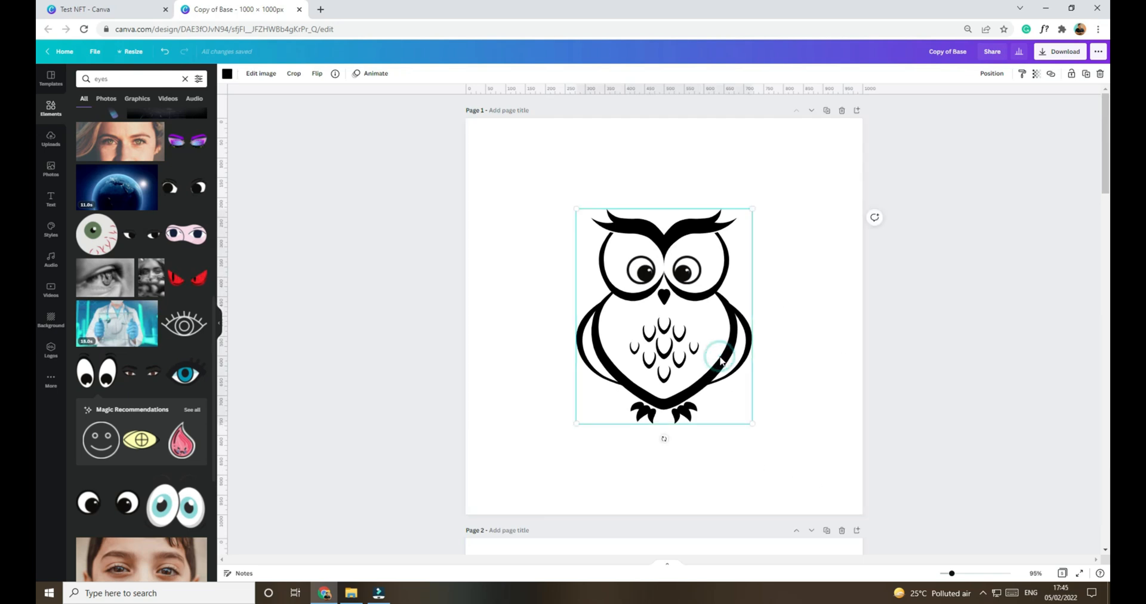
scroll(827, 393, "down", 8)
left_click(718, 322)
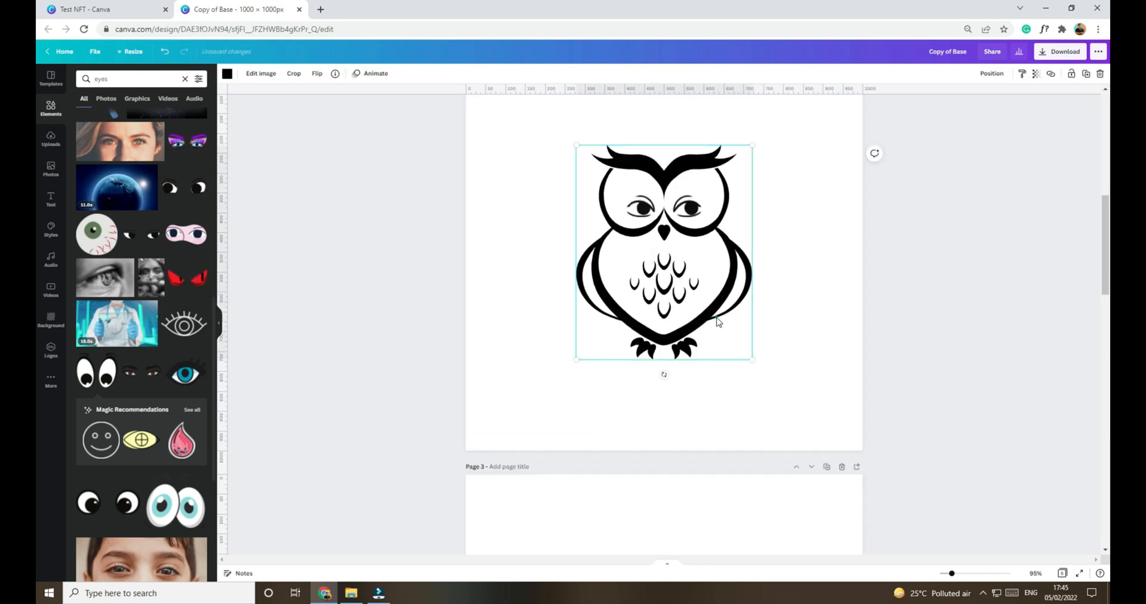
key("Delete")
Step: Delete the owl drawing from pages 3, 4 and 5 so that only their eyes are kept
scroll(718, 323, "down", 4)
left_click(731, 451)
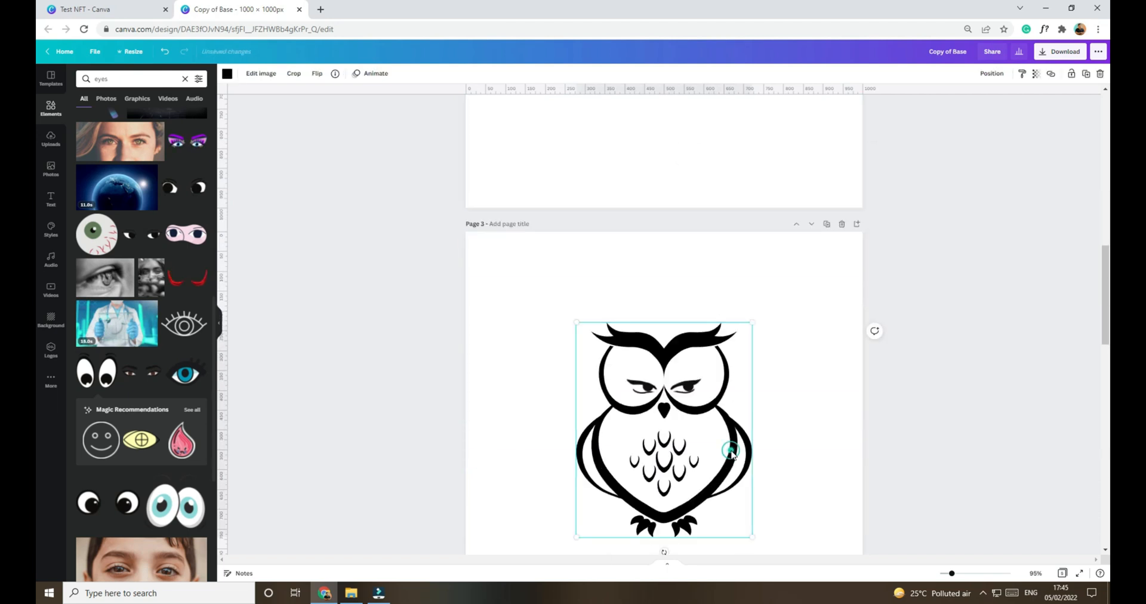
key("Delete")
scroll(733, 454, "down", 5)
left_click(725, 417)
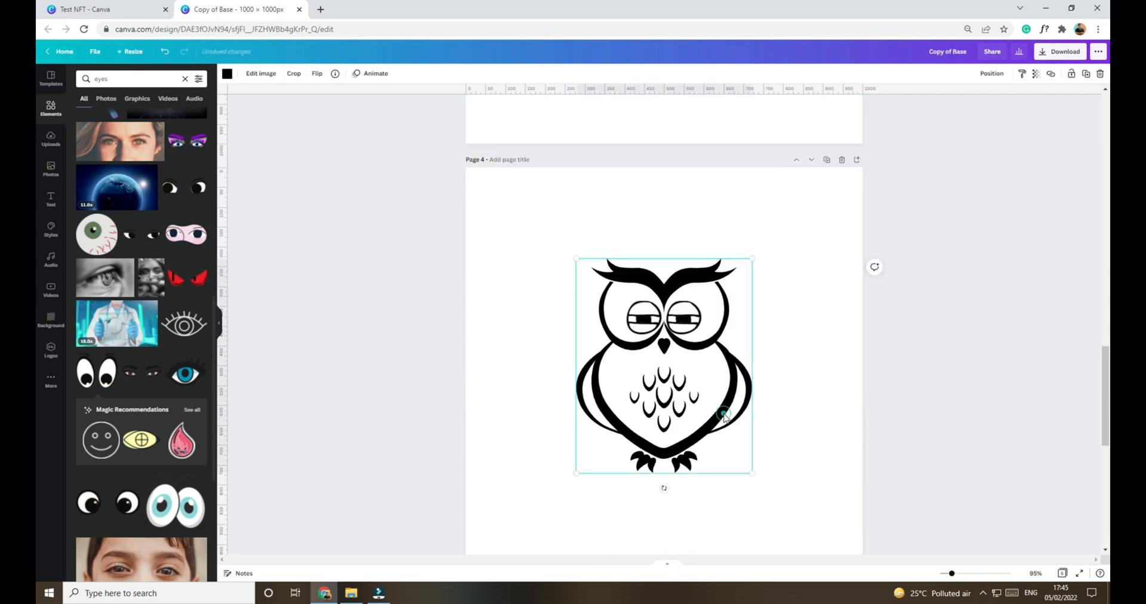
key("Delete")
scroll(724, 417, "down", 5)
left_click(724, 417)
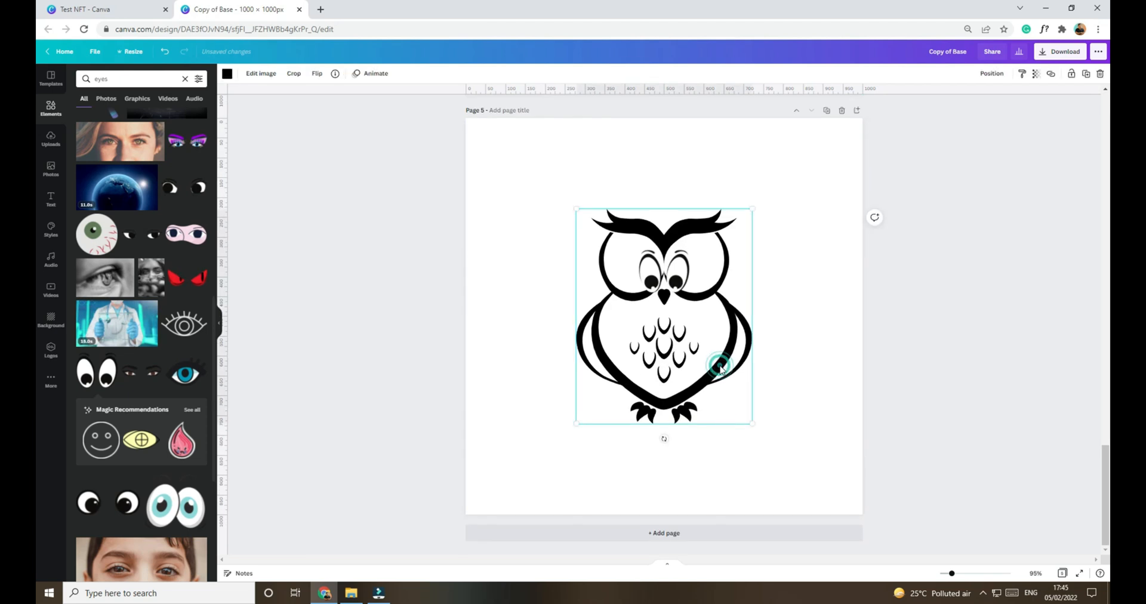
key("Delete")
Step: Look over the eyes-only pages, close the design and rename Copy of Base as Eyes in the Test NFT folder
scroll(788, 440, "up", 20)
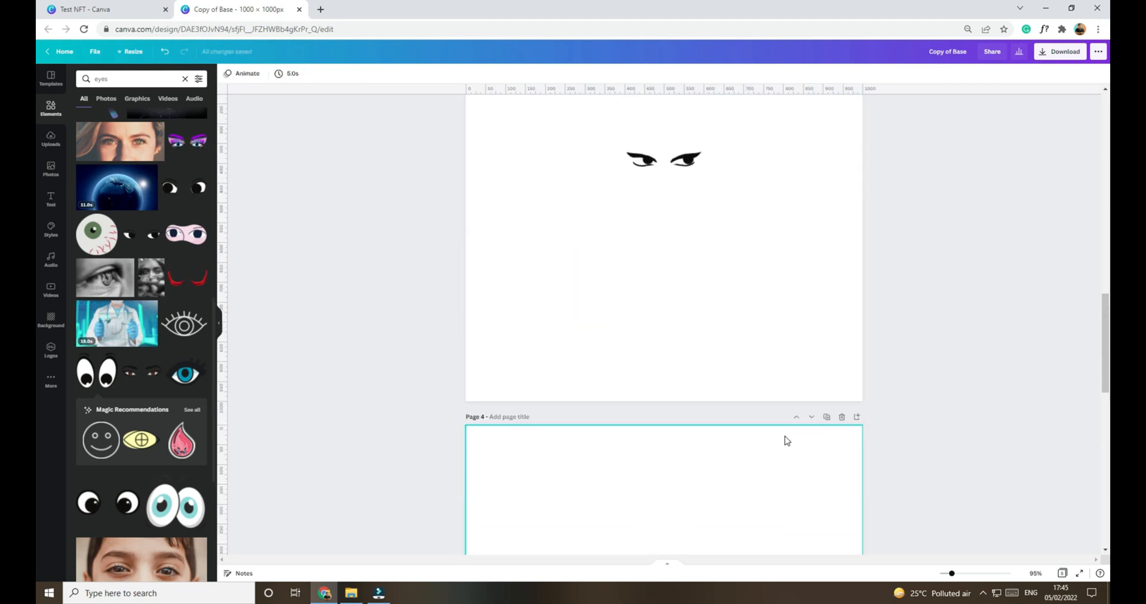
scroll(951, 379, "down", 20)
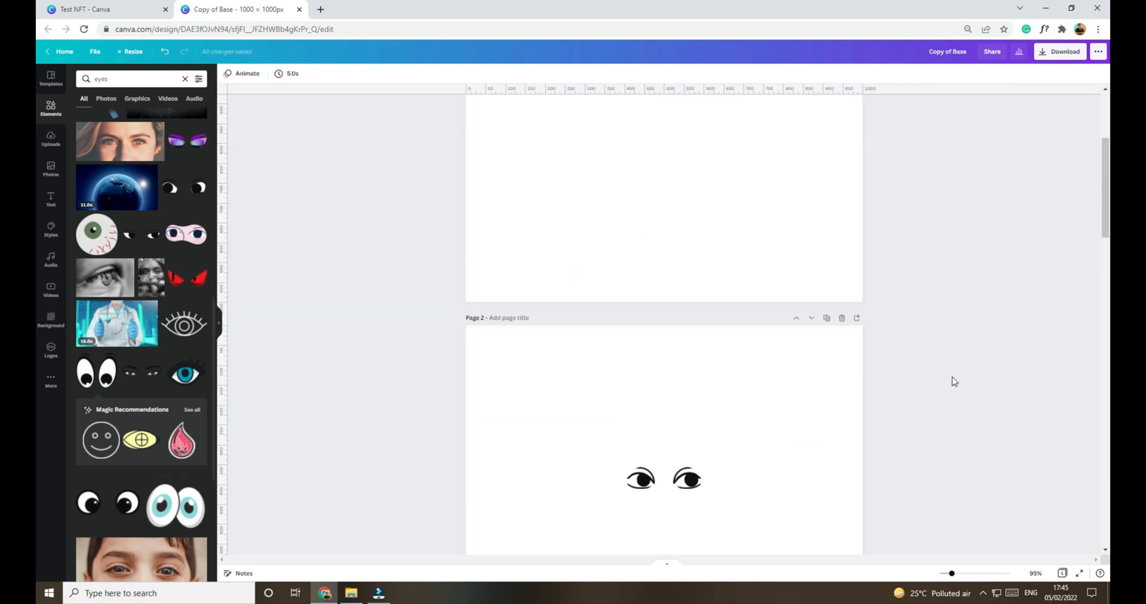
scroll(951, 378, "down", 2)
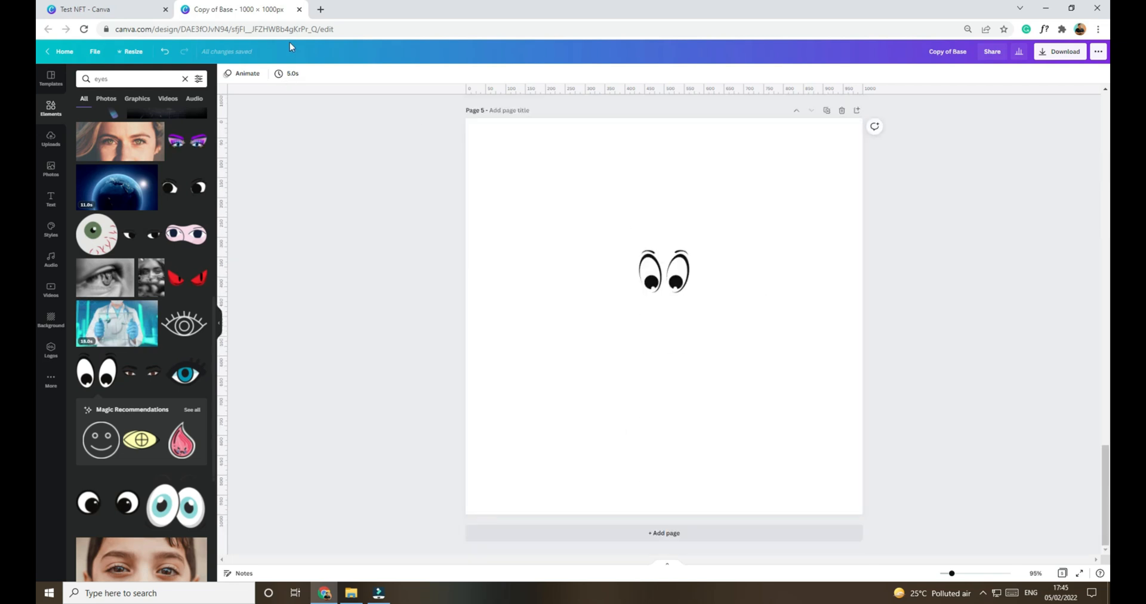
left_click(300, 10)
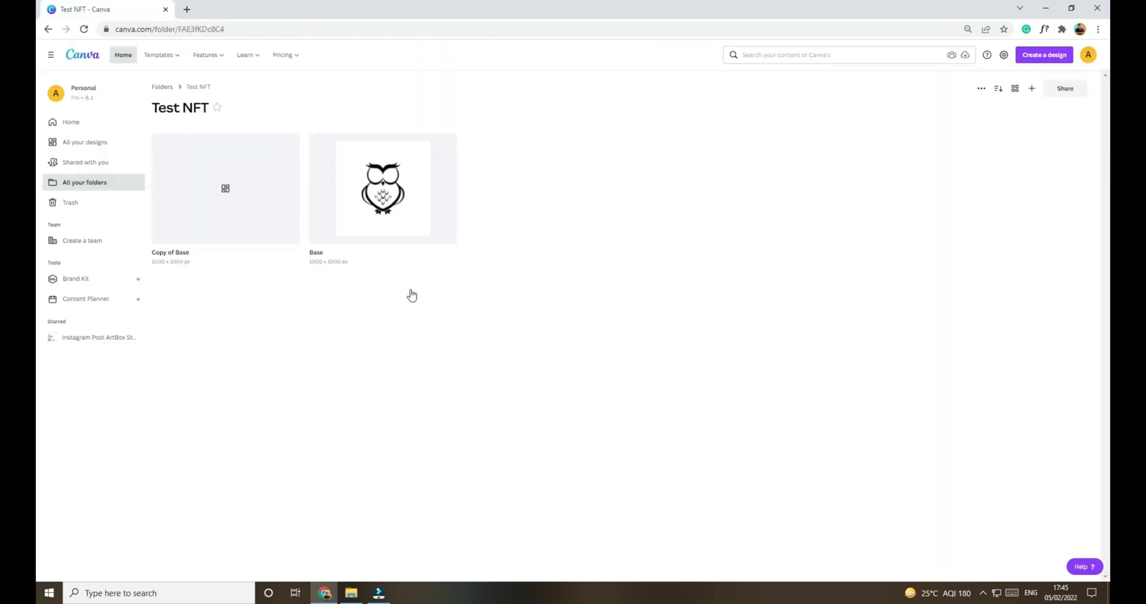
left_click(172, 251)
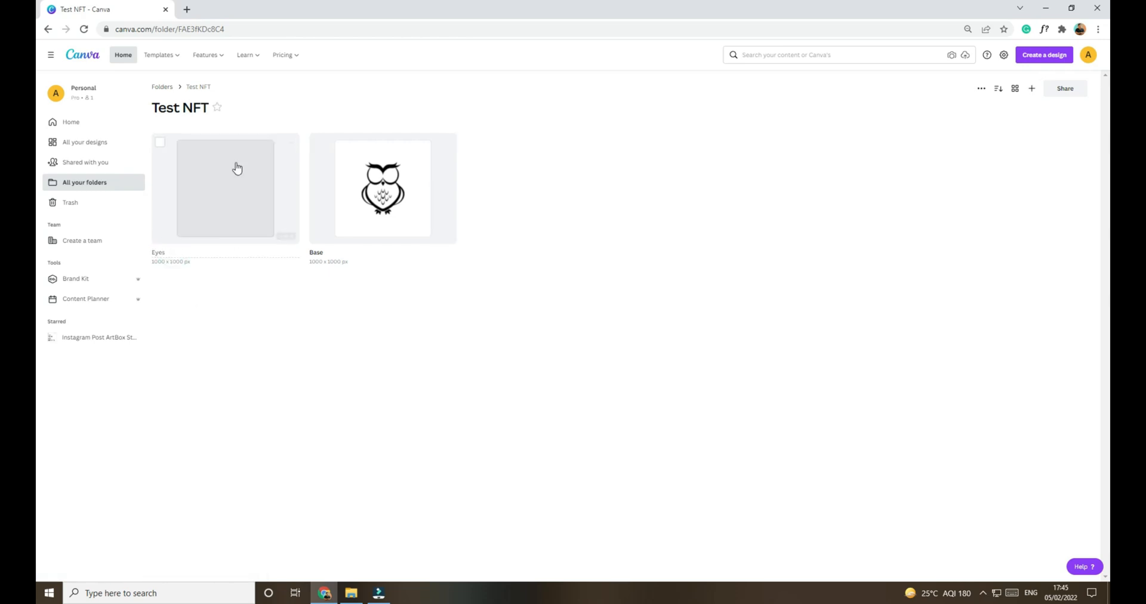
Step: Make a copy of the Base design in the Test NFT folder and open the copy for editing
left_click(446, 144)
left_click(478, 207)
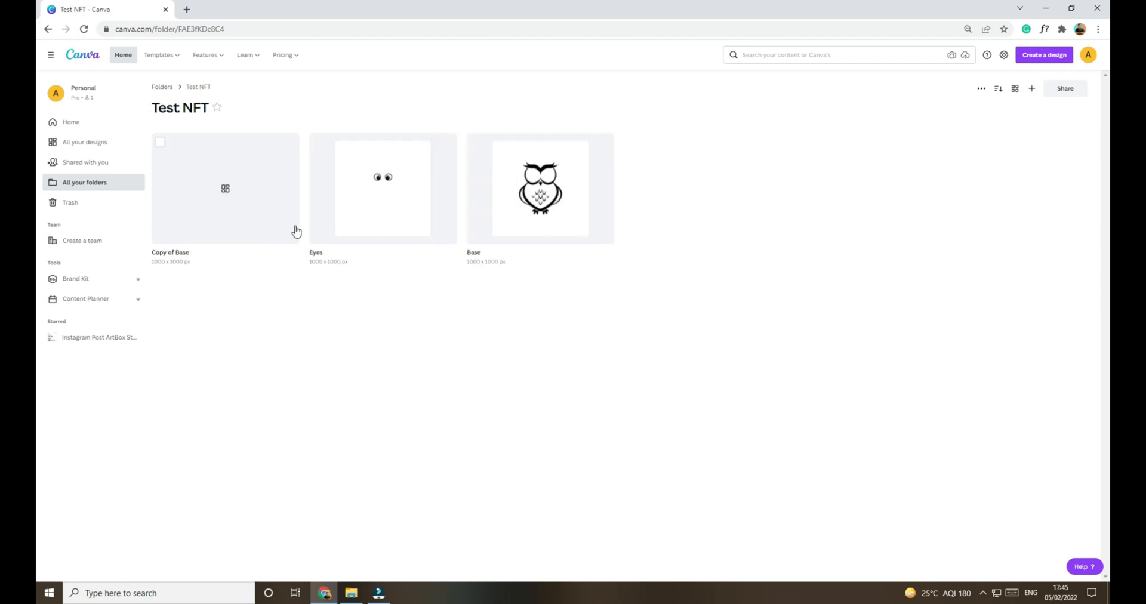
left_click(262, 195)
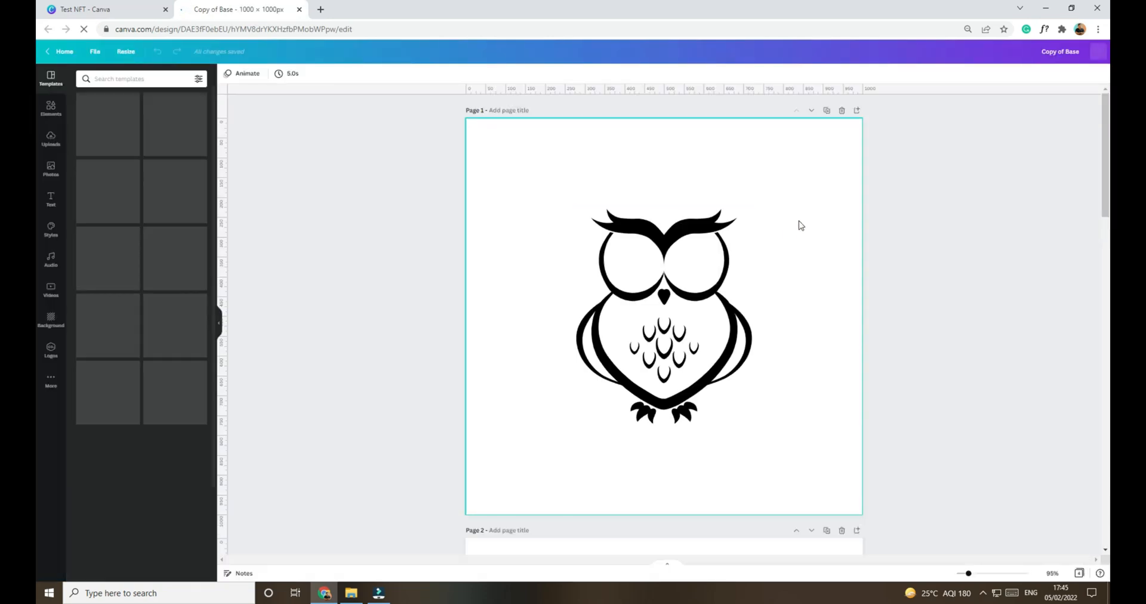
Step: Delete the pages with the red and blue owls, keeping only the black owl page
scroll(837, 291, "down", 4)
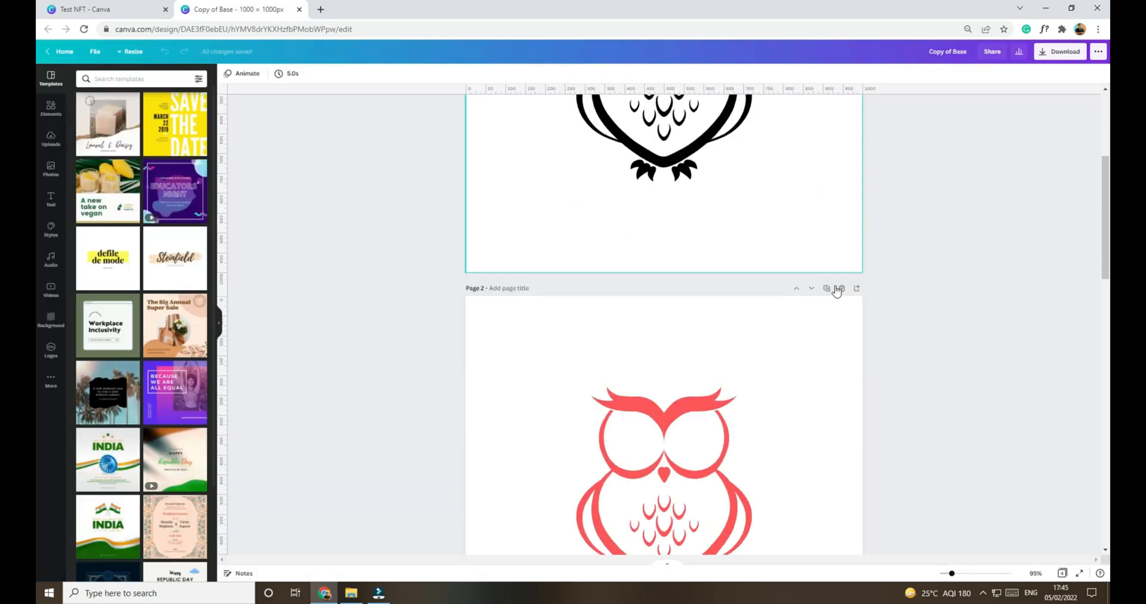
left_click(841, 291)
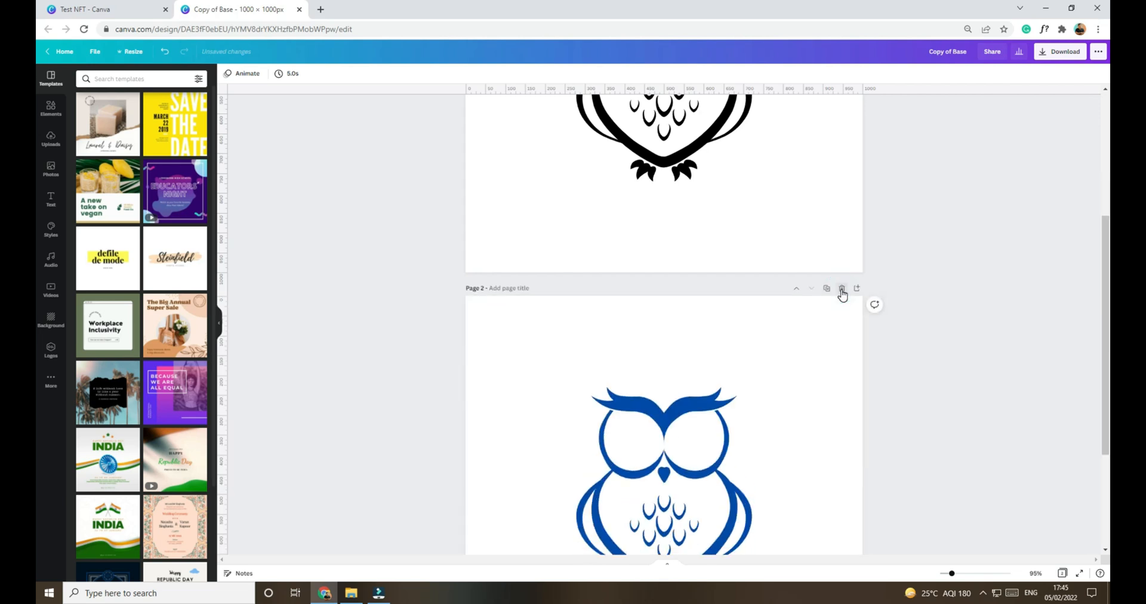
left_click(842, 290)
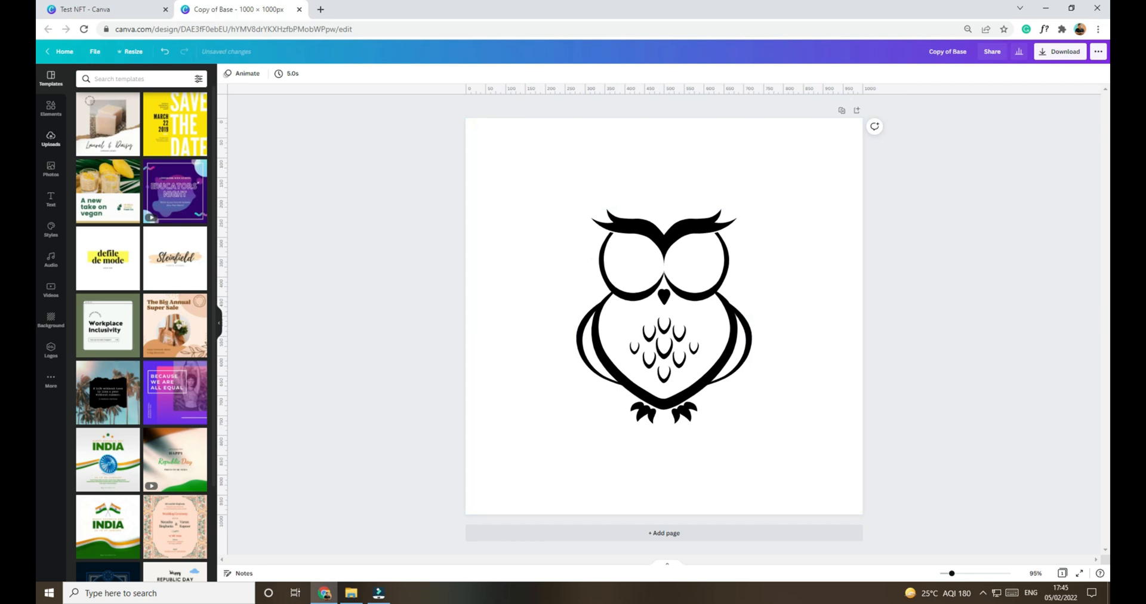
Step: Search the elements for "hat" and place the beige hat with the dark band, scaled down, on the owl's head
left_click(51, 108)
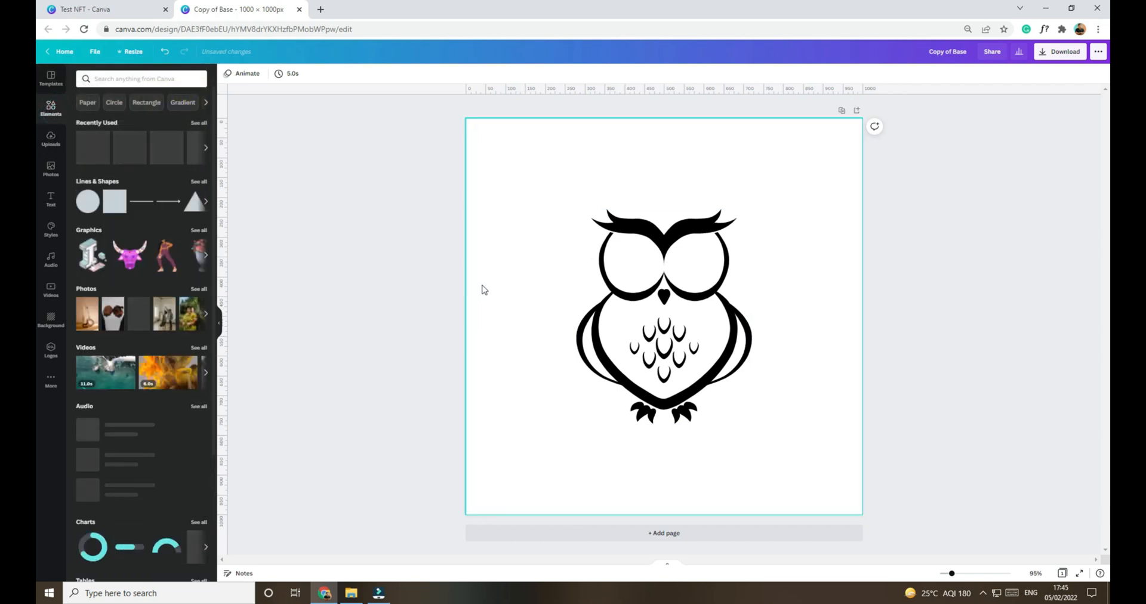
left_click(143, 80)
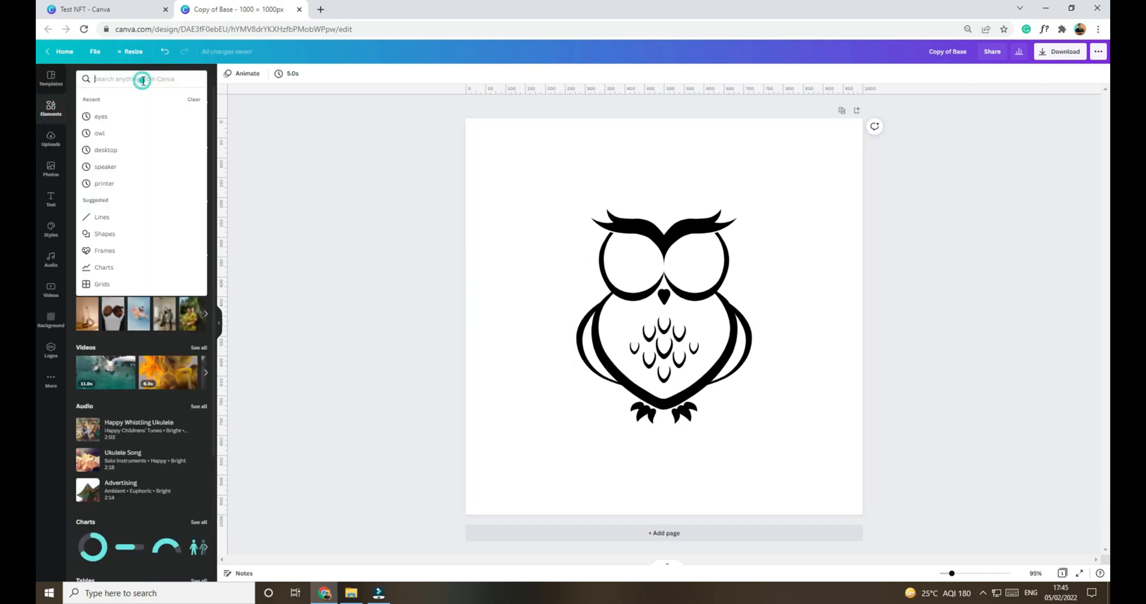
type("hat")
key("Return")
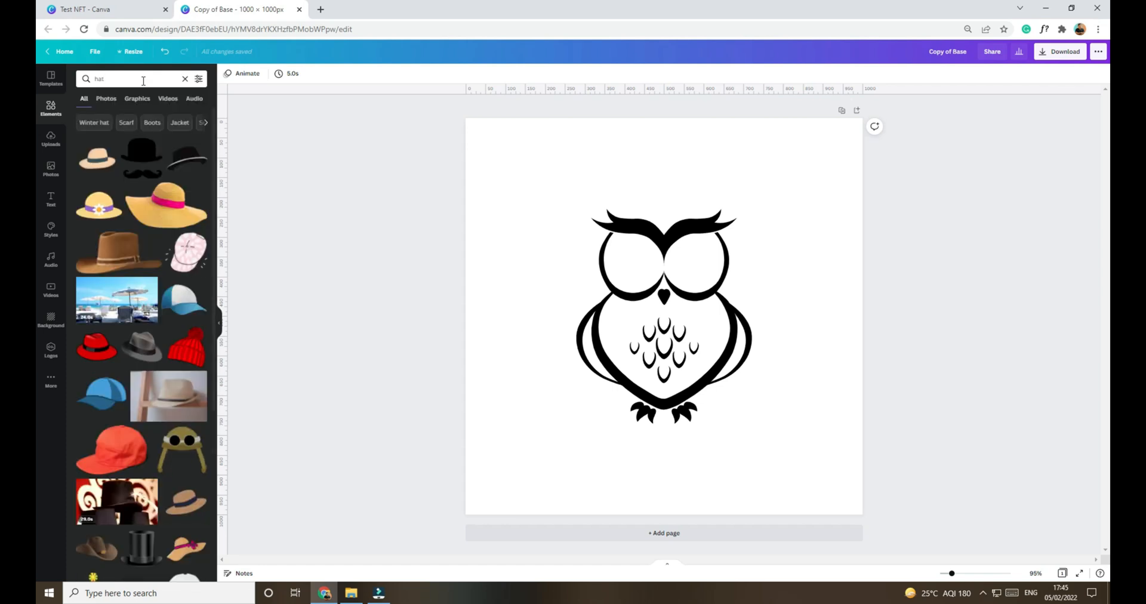
left_click(97, 159)
left_click_drag(682, 327, 687, 208)
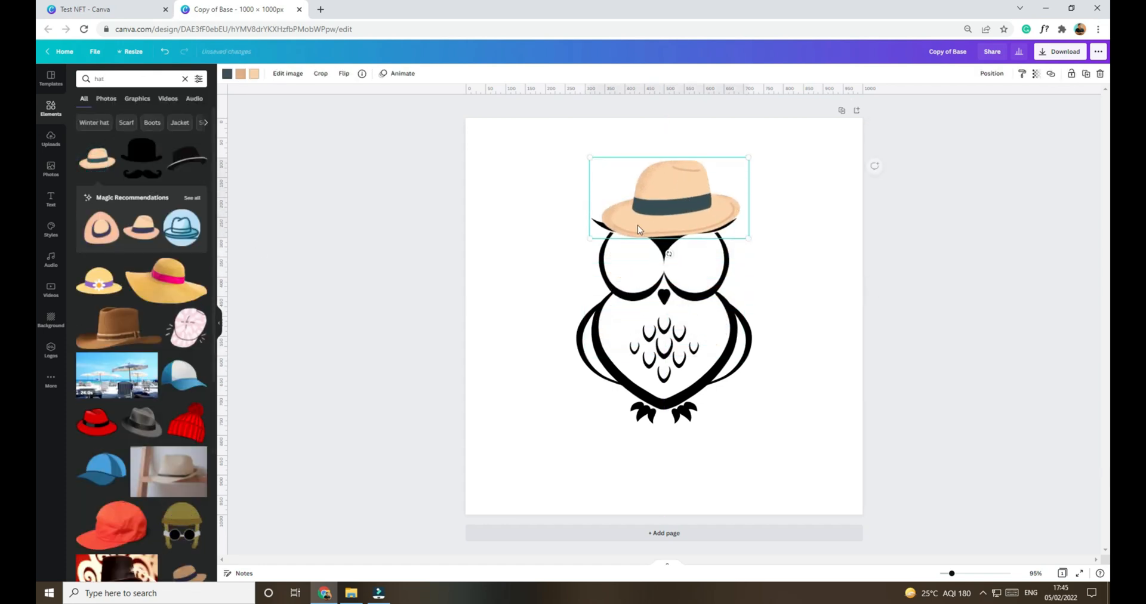
left_click_drag(591, 236, 630, 216)
left_click_drag(690, 189, 666, 201)
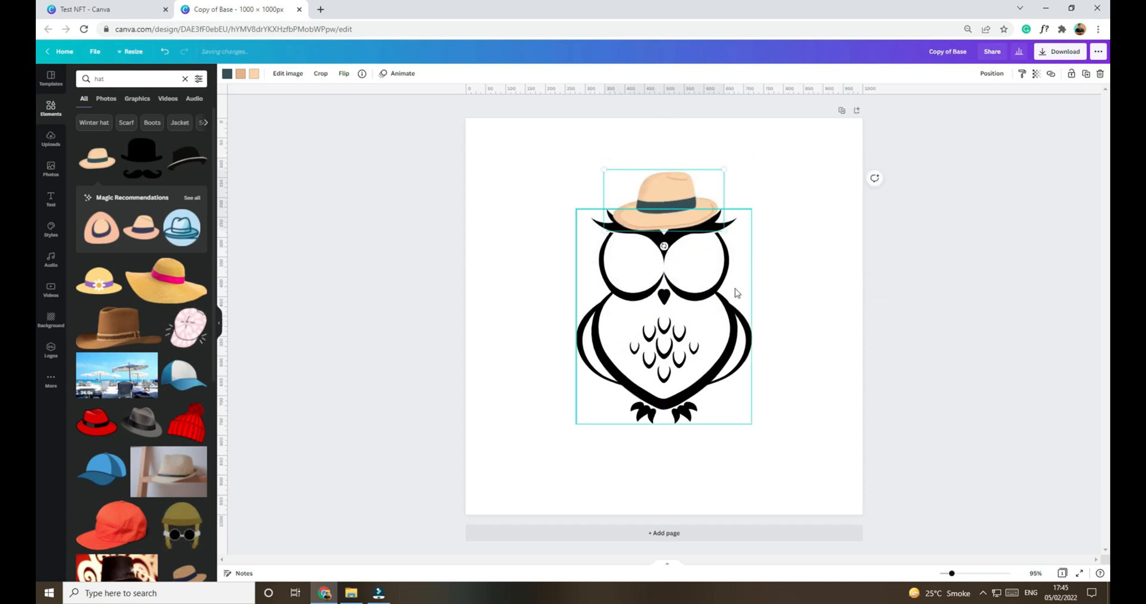
left_click(785, 338)
Step: Duplicate the page and replace the beige hat on page 2 with the brown cowboy hat, scaled down to fit the owl's head
left_click(842, 111)
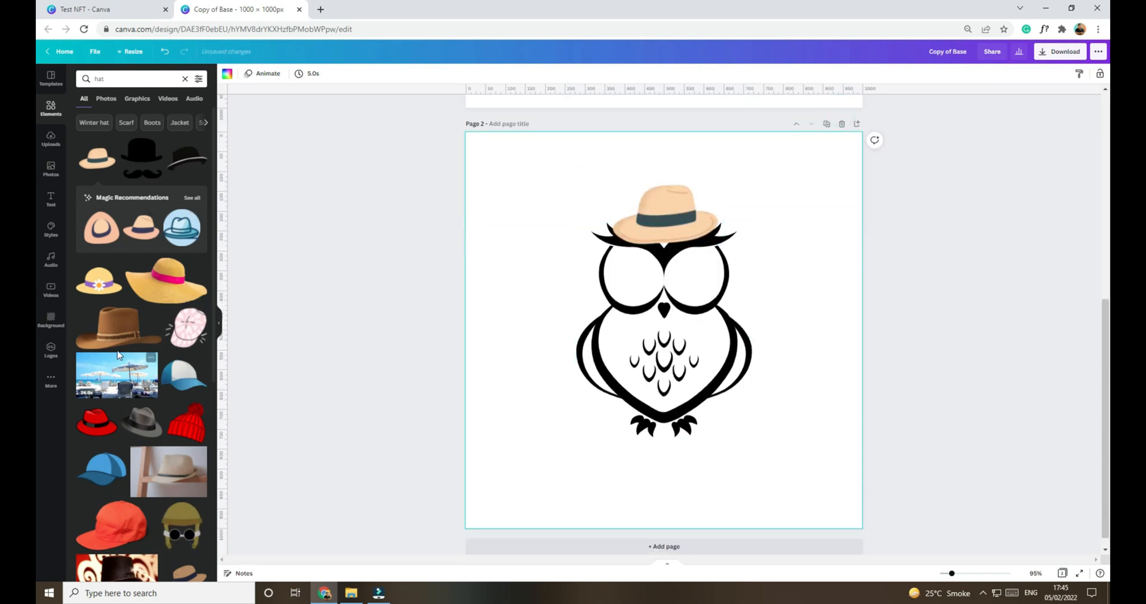
left_click(109, 335)
left_click_drag(503, 407, 604, 359)
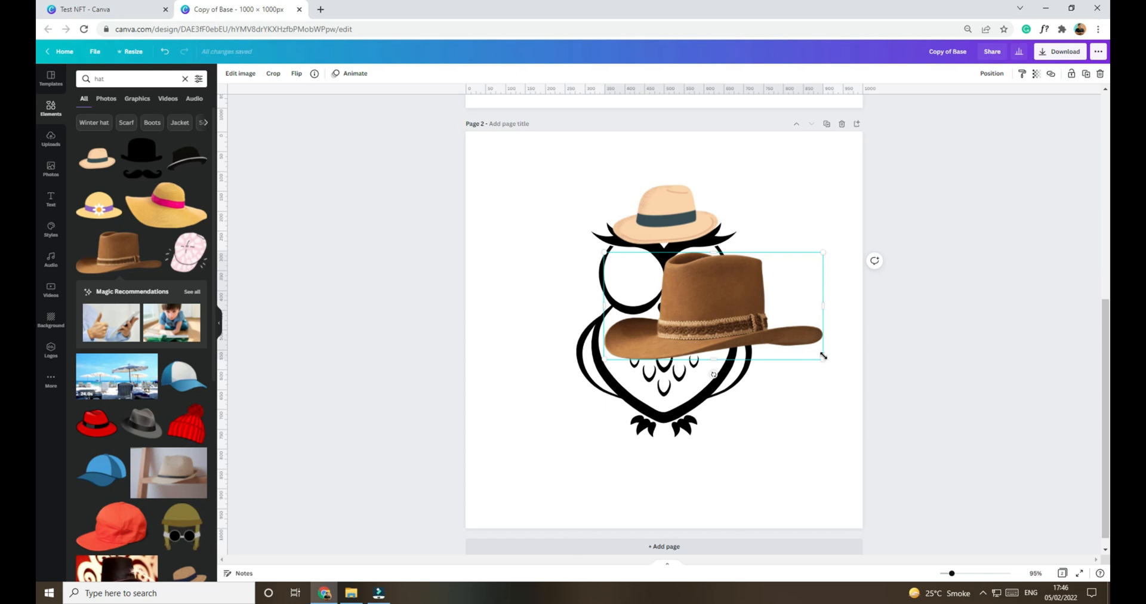
left_click_drag(821, 251, 722, 297)
left_click_drag(671, 323, 678, 210)
key("Delete")
left_click(797, 320)
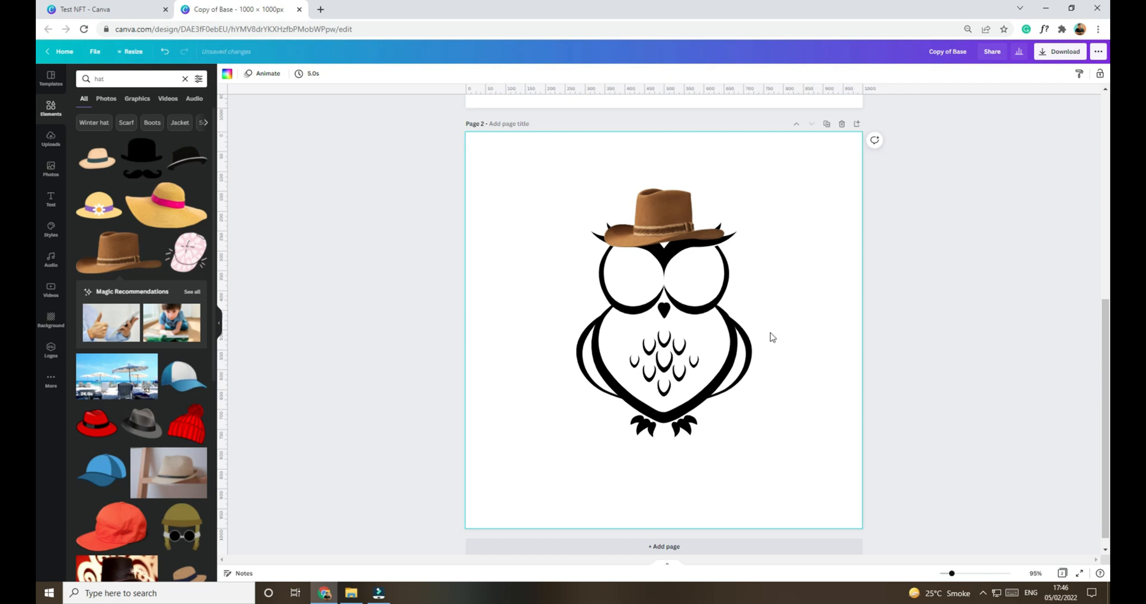
Step: Duplicate page 2 and replace the owl's cowboy hat on page 3 with the blue baseball cap, scaled down to fit
left_click(826, 123)
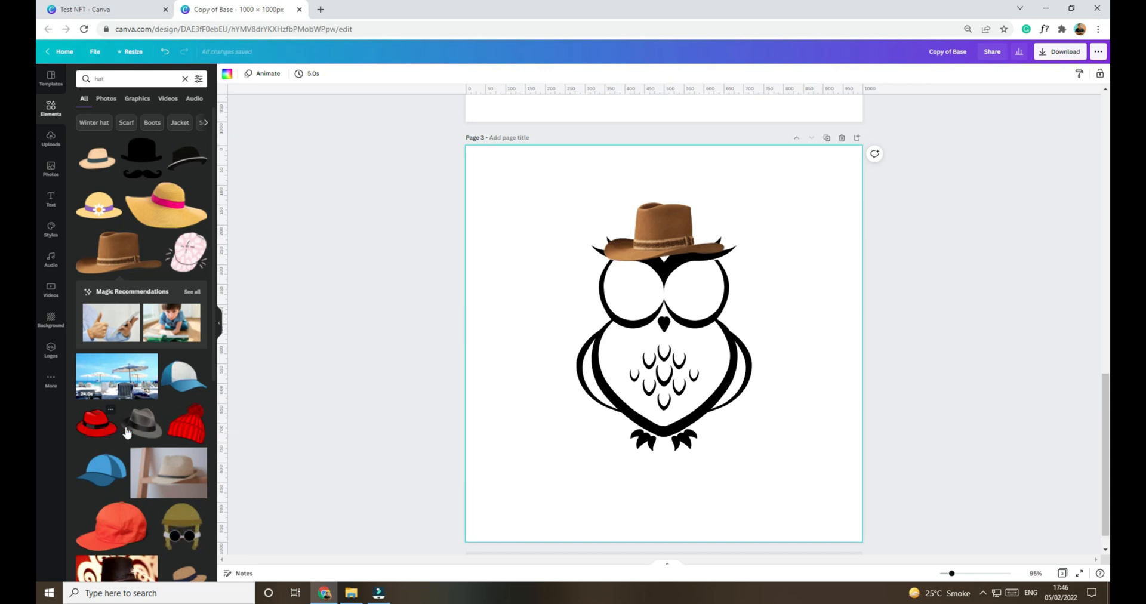
left_click(104, 465)
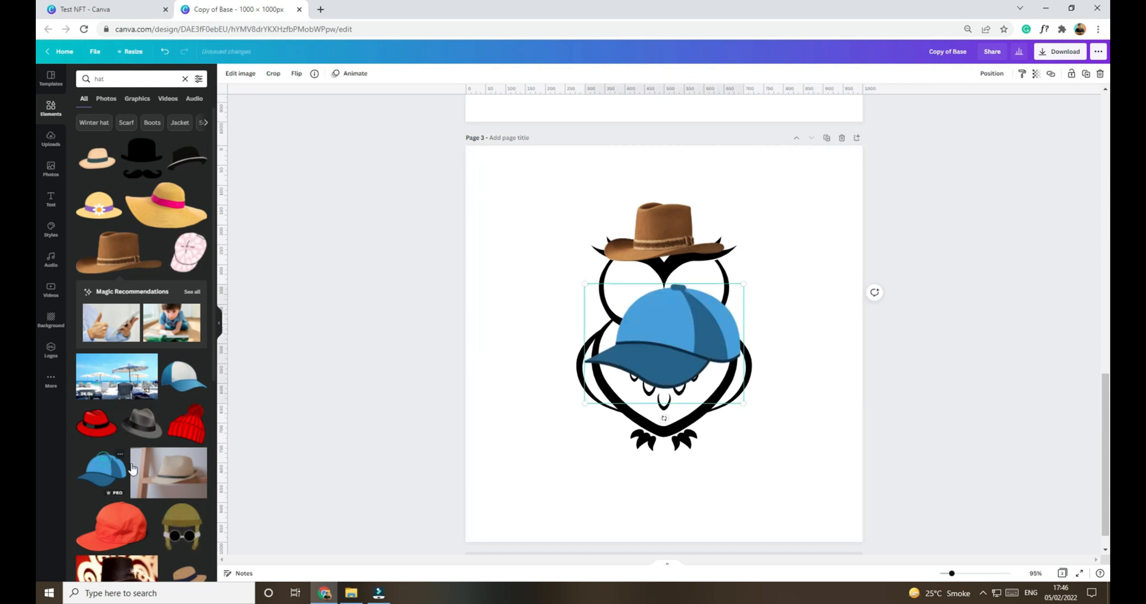
left_click_drag(689, 352, 725, 353)
left_click(676, 223)
key("Delete")
left_click_drag(681, 313, 677, 243)
left_click(805, 341)
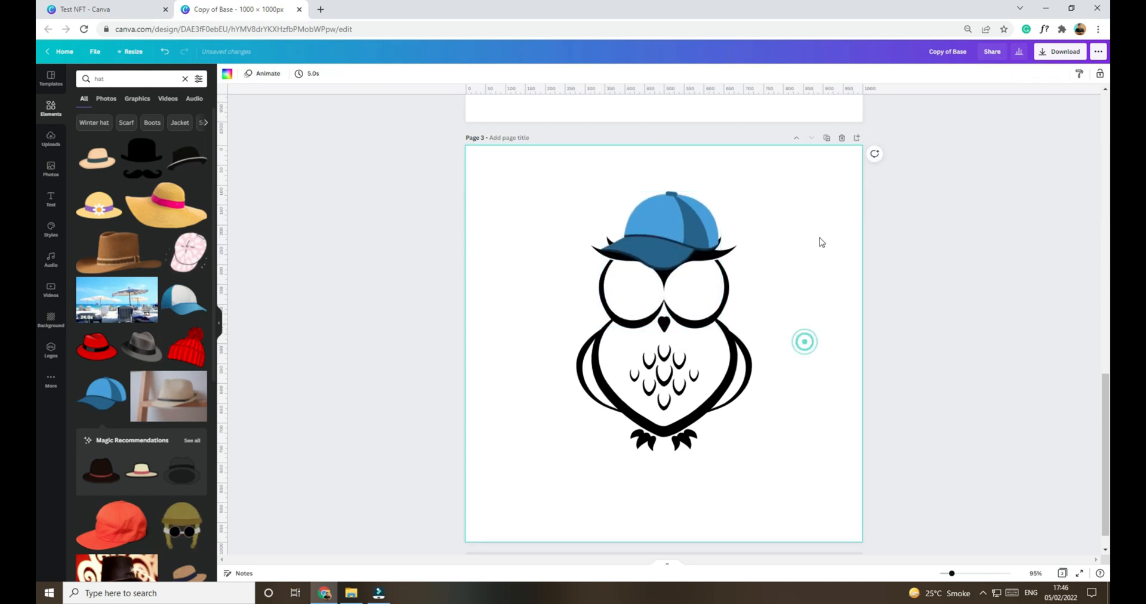
Step: Duplicate page 3 and replace the owl's blue cap on page 4 with the red pom-pom beanie, scaled down and centred on the head
left_click(828, 139)
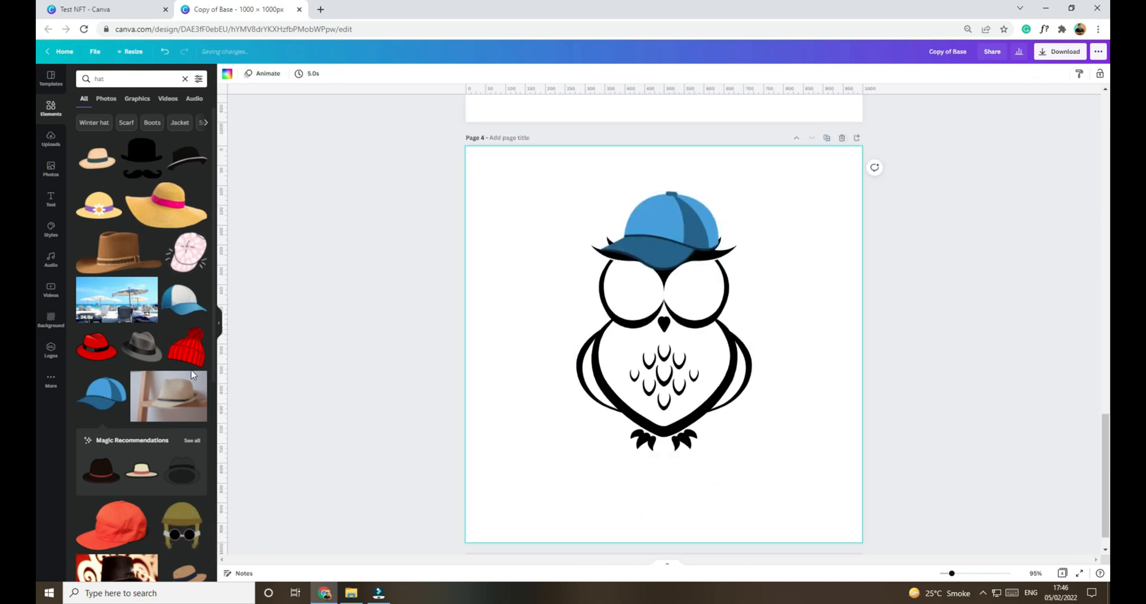
left_click(183, 347)
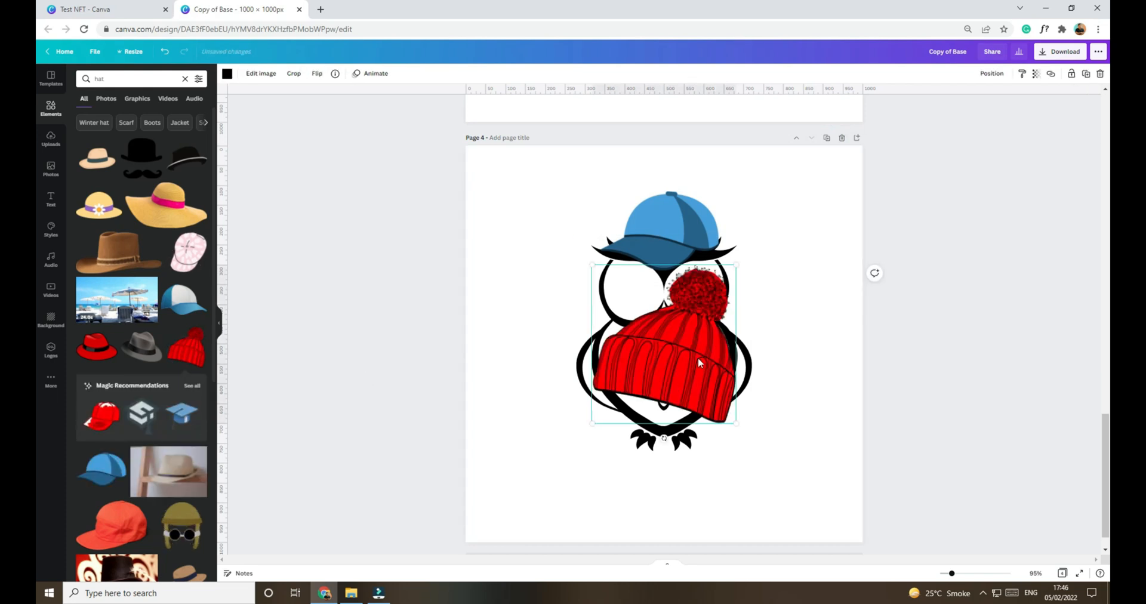
left_click_drag(741, 415, 709, 402)
left_click(685, 223)
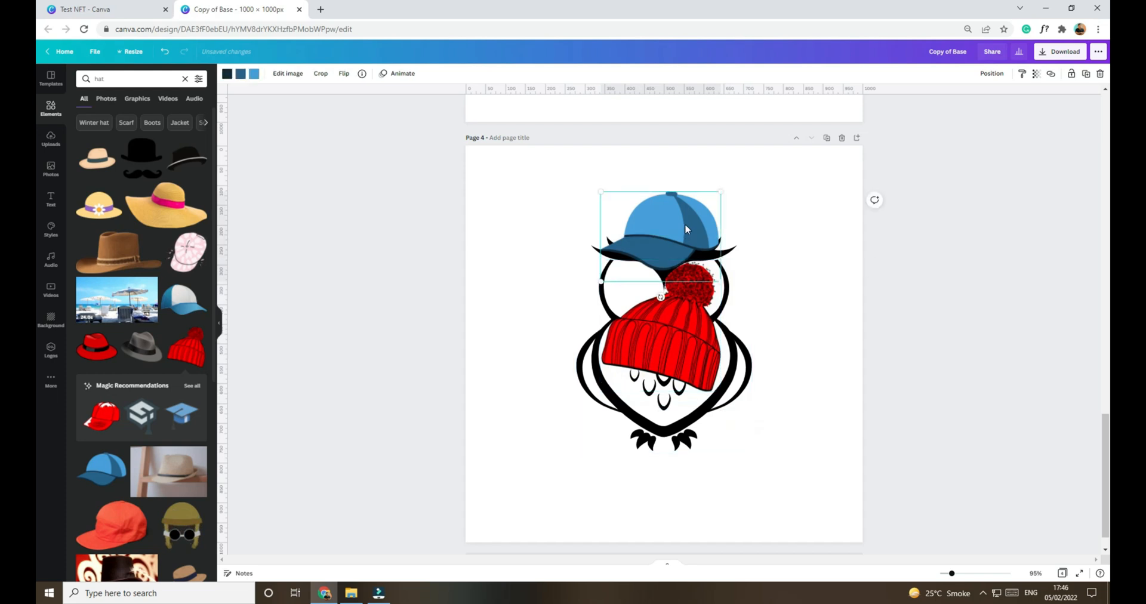
key("Delete")
left_click_drag(679, 341, 687, 204)
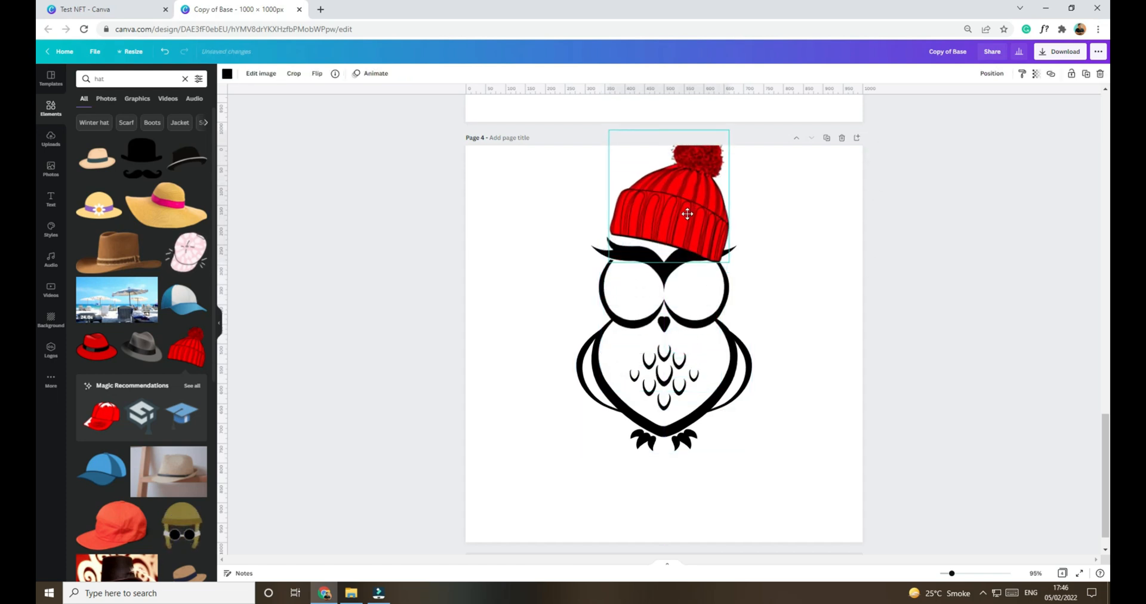
left_click_drag(723, 145, 697, 197)
left_click_drag(669, 233, 686, 233)
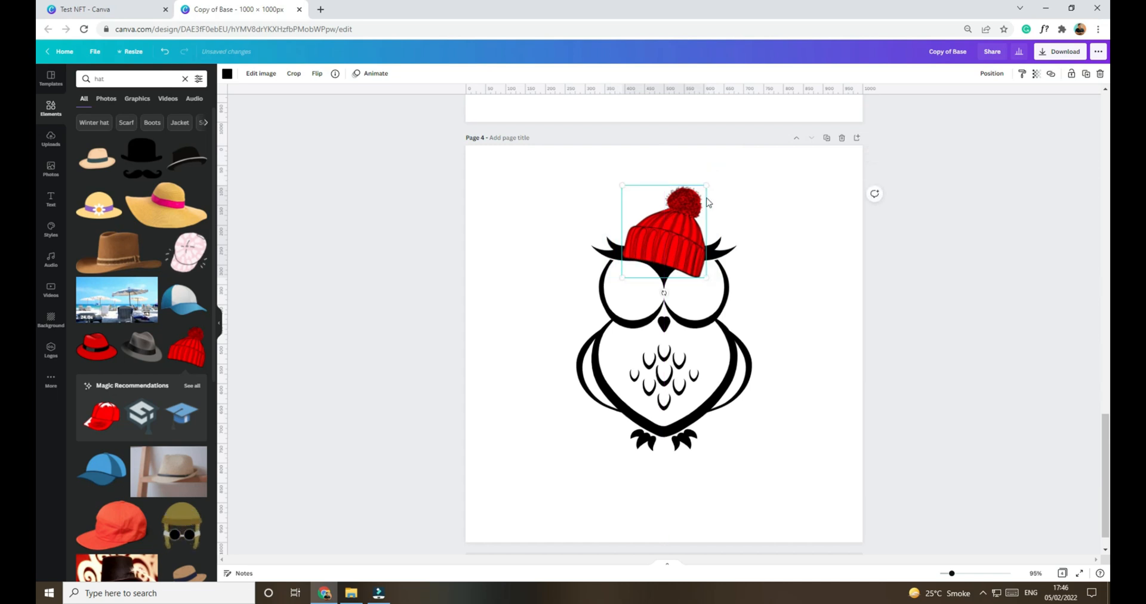
Step: Rotate the red pom-pom beanie upright on page 4 and seat it on the owl's head
left_click_drag(702, 274, 676, 288)
mouse_move(697, 248)
left_mouse_down()
mouse_move(685, 244)
mouse_move(694, 242)
left_mouse_up()
left_click(851, 342)
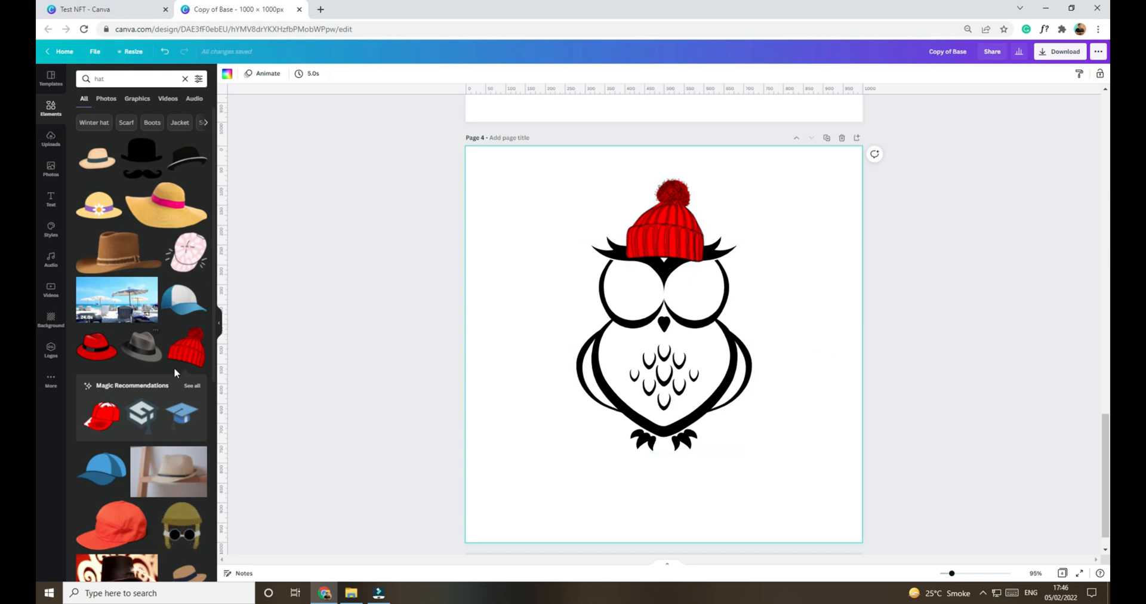
Step: Duplicate page 4 and replace the beanie on page 5 with the yellow party hat, scaled down and tilted on the owl's head
scroll(165, 370, "down", 5)
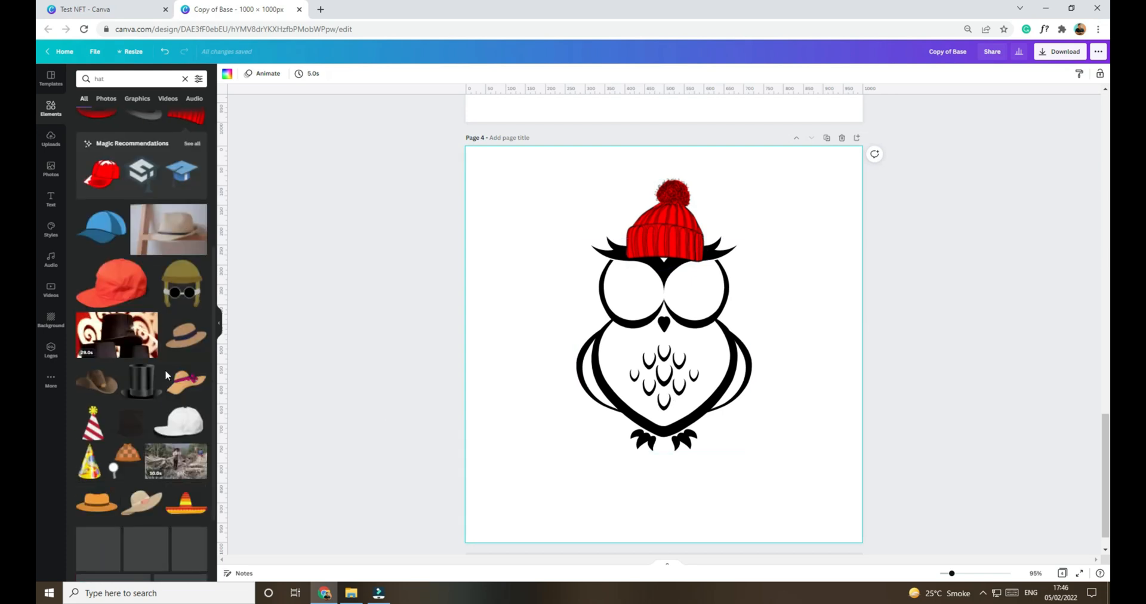
left_click(827, 138)
left_click(667, 222)
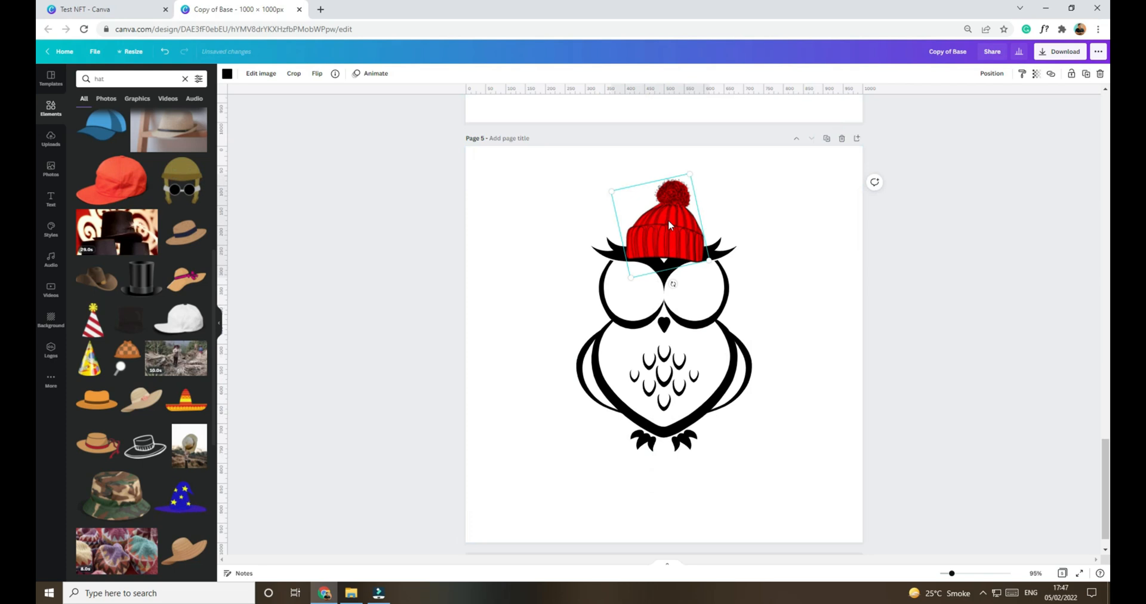
key("Delete")
left_click(90, 358)
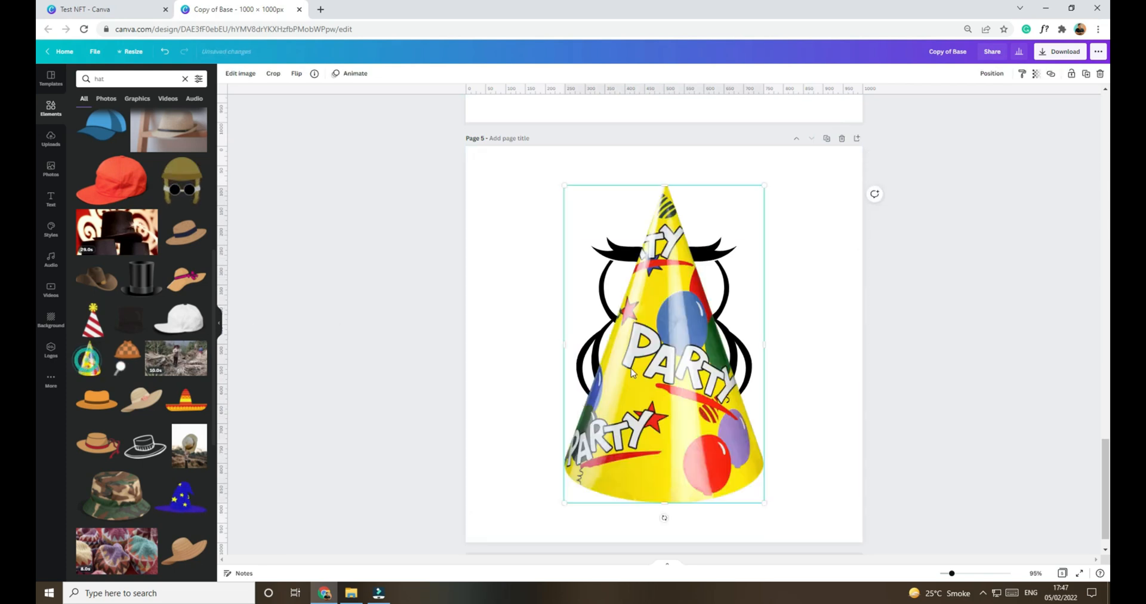
left_click_drag(764, 502, 651, 297)
left_click_drag(680, 250, 680, 258)
left_click(772, 324)
scroll(794, 370, "up", 15)
scroll(798, 385, "down", 15)
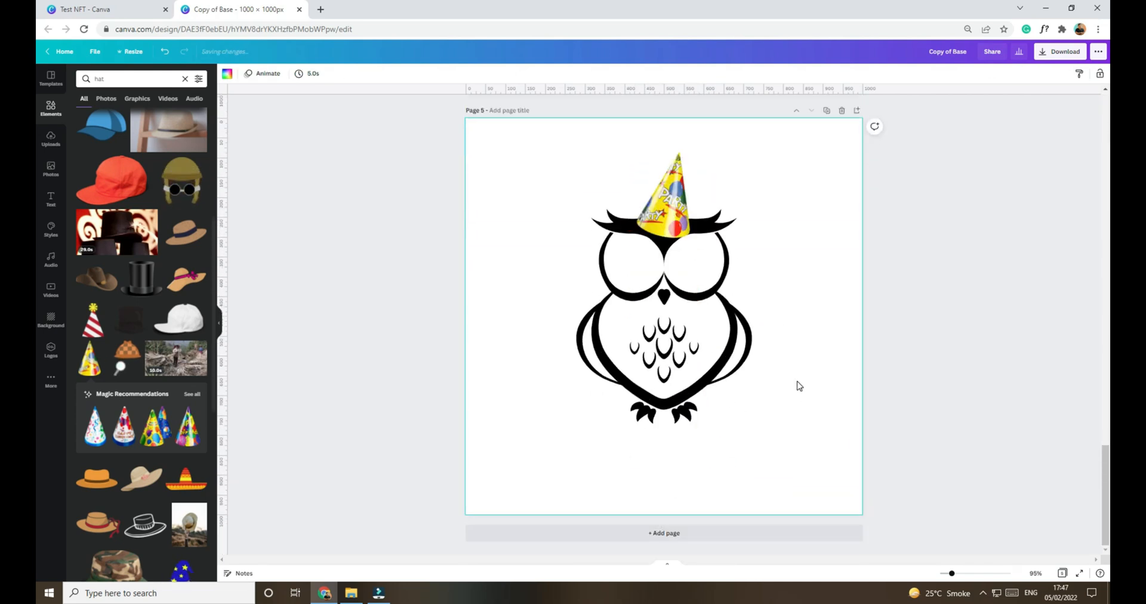
Step: Delete the owl from each of the five pages, keeping only the hats
scroll(806, 430, "up", 15)
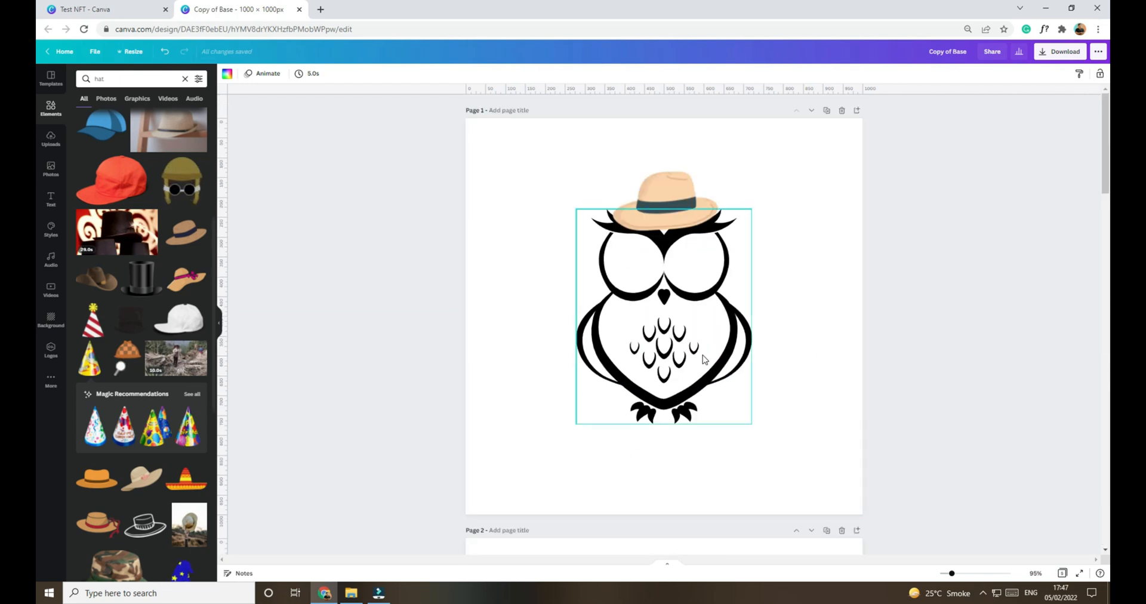
left_click(704, 359)
key("Delete")
scroll(704, 418, "down", 4)
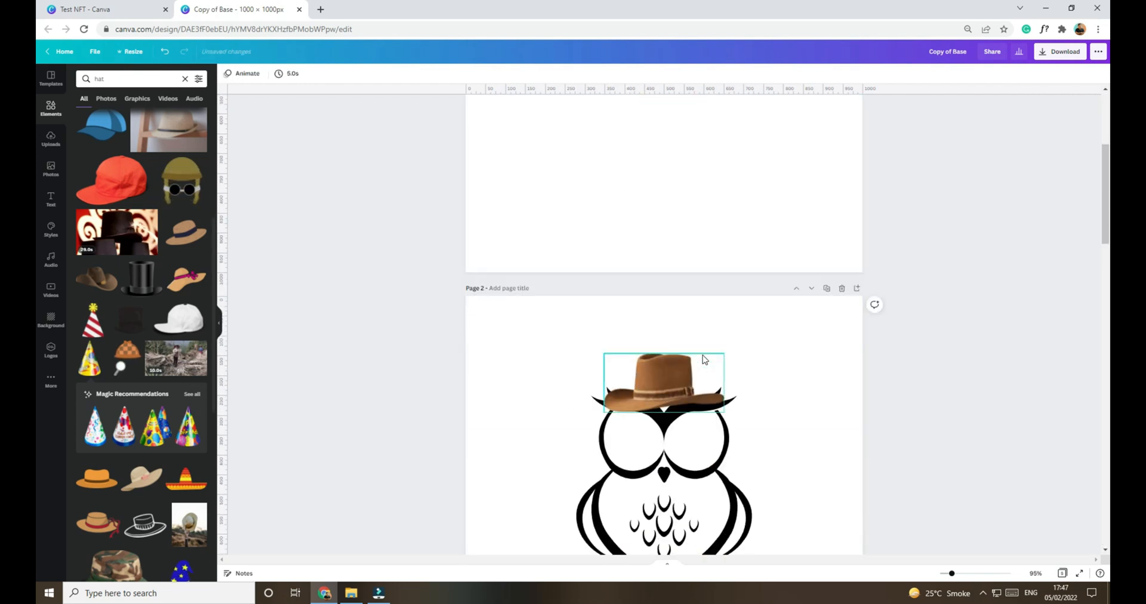
left_click(704, 511)
key("Delete")
scroll(699, 478, "down", 7)
left_click(666, 251)
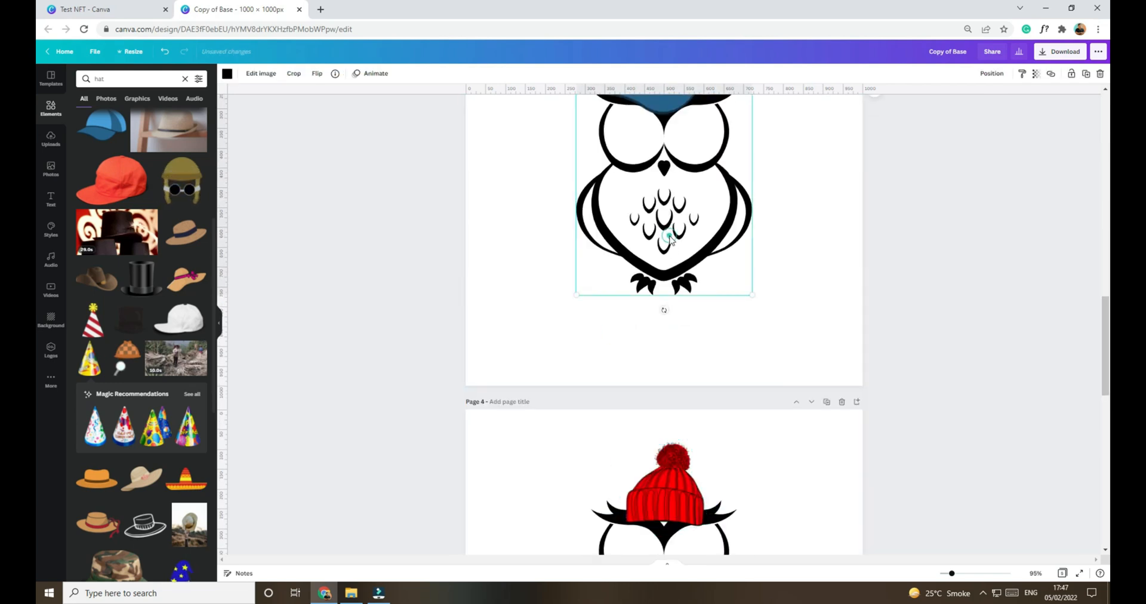
key("Delete")
scroll(680, 268, "down", 4)
left_click(692, 370)
key("Delete")
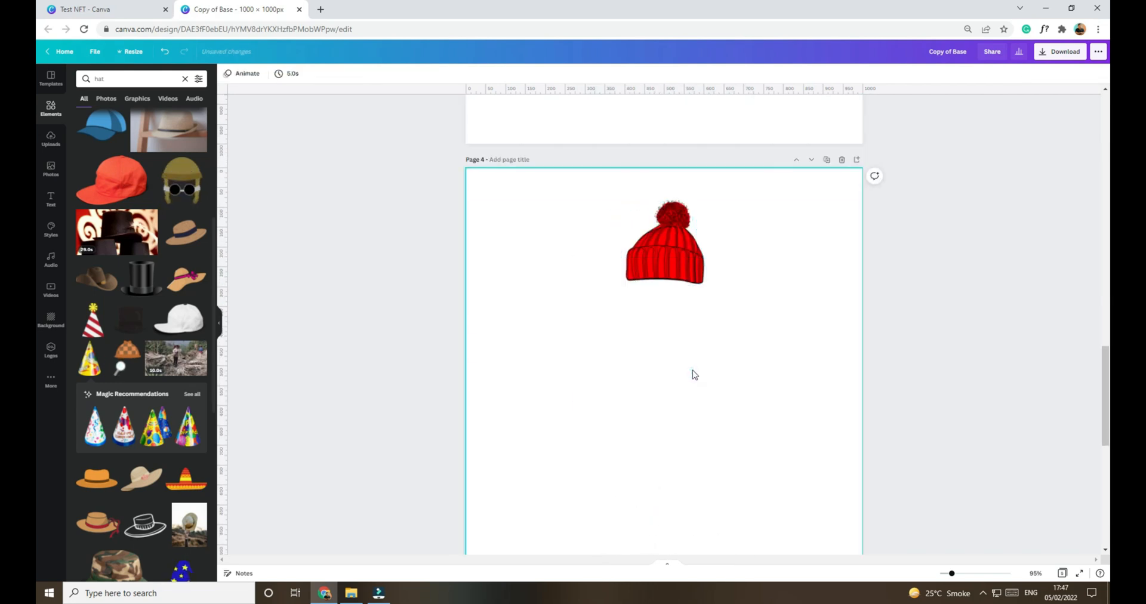
scroll(692, 370, "down", 7)
left_click(692, 371)
key("Delete")
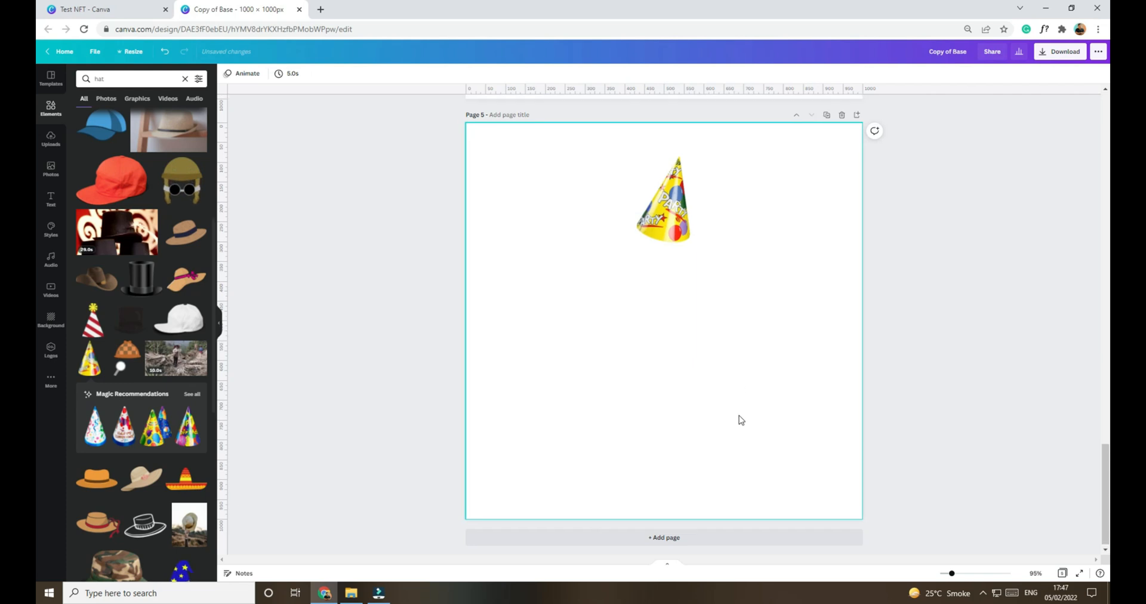
Step: Close the hats design and rename Copy of Base as Hat in the Test NFT folder
scroll(738, 411, "up", 20)
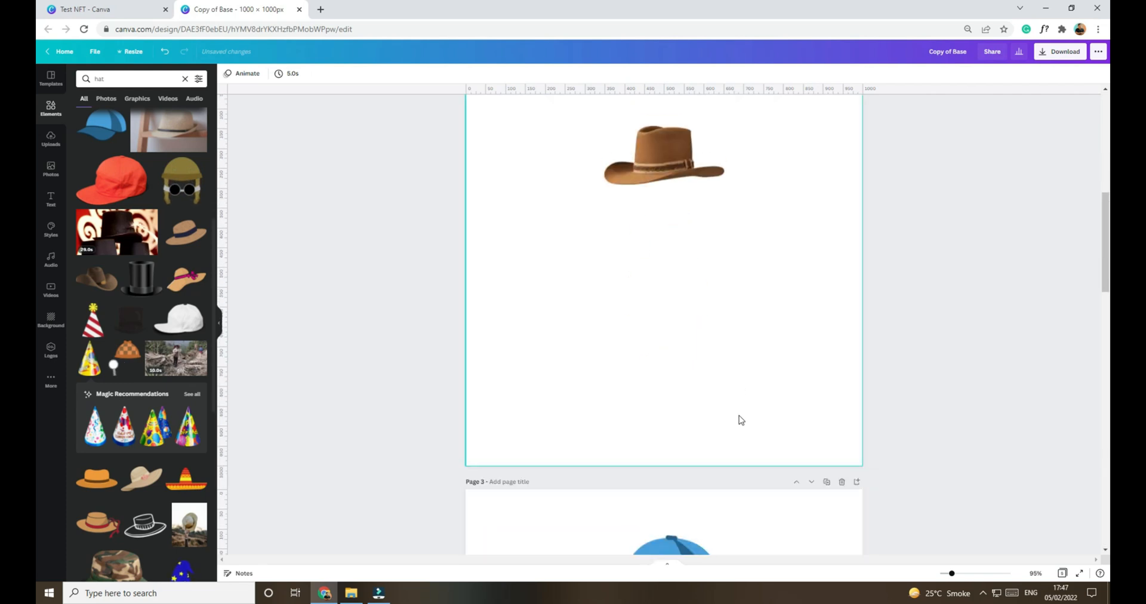
left_click(300, 10)
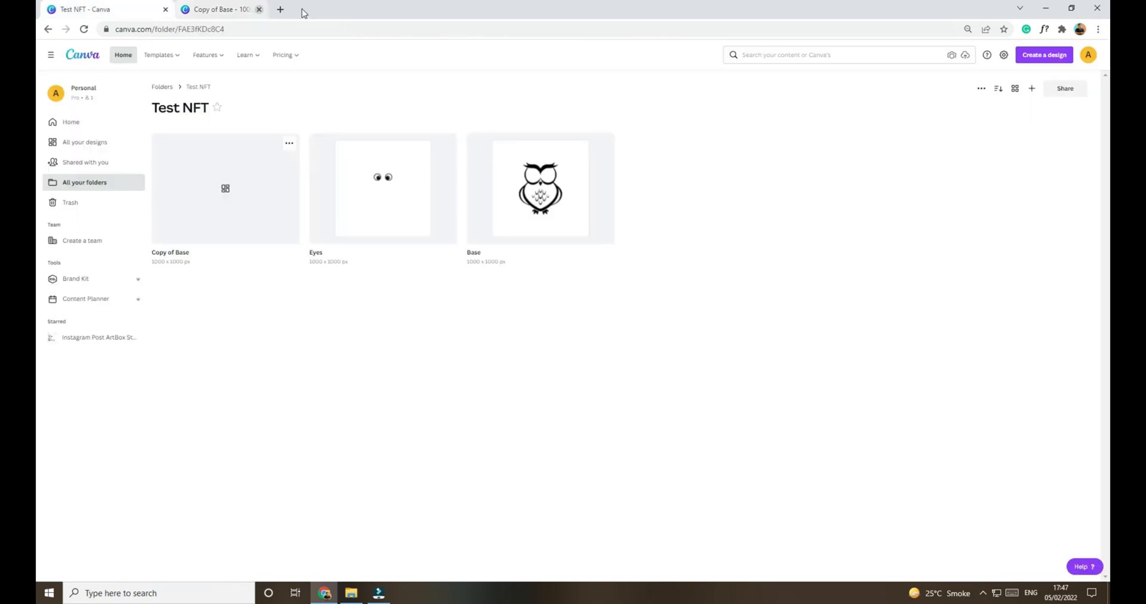
left_click(182, 253)
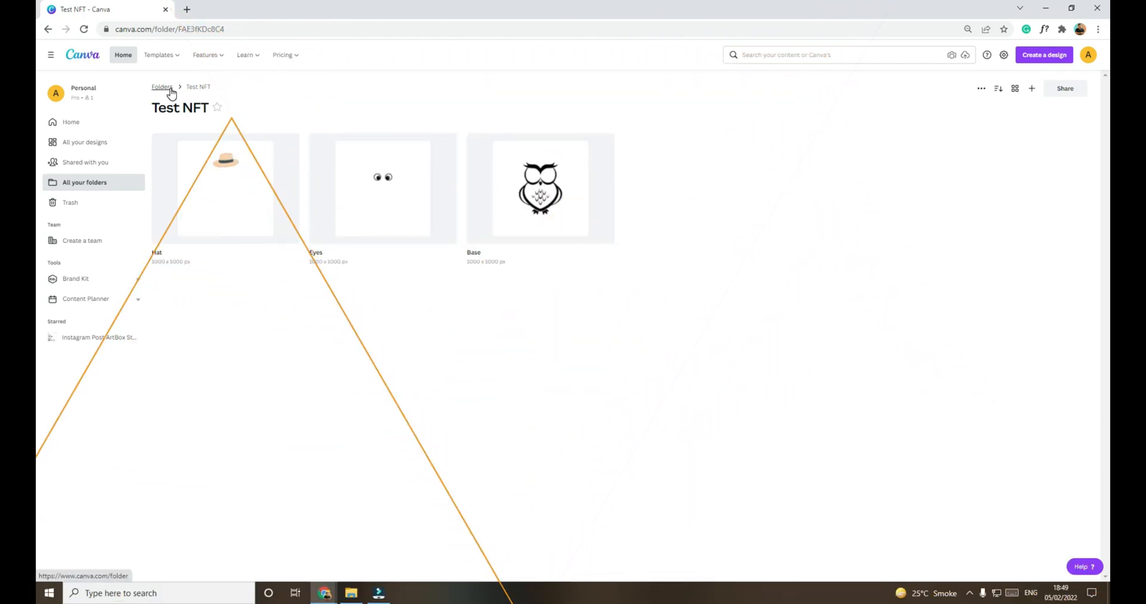
Step: Open the NFT Collection folder and look through the pages of the OWL Base design
left_click(169, 88)
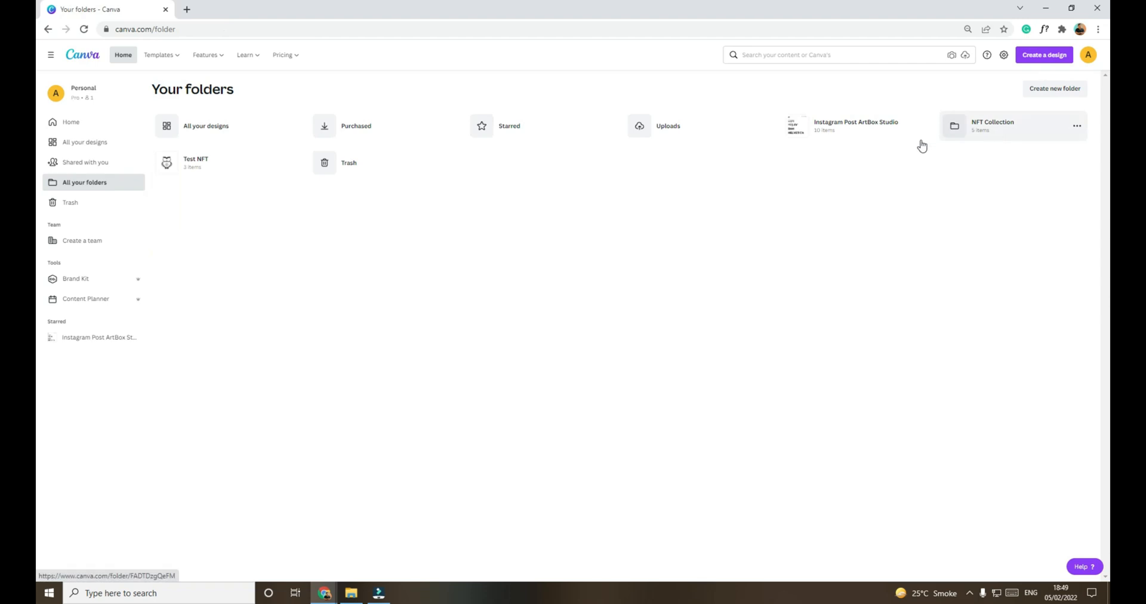
left_click(989, 129)
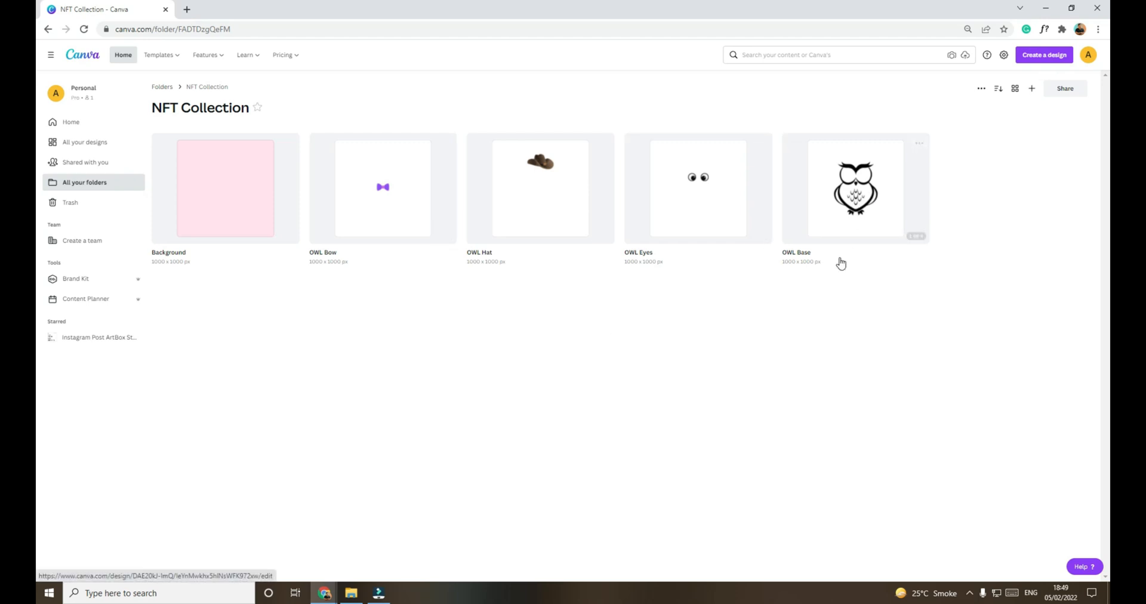
left_click(860, 212)
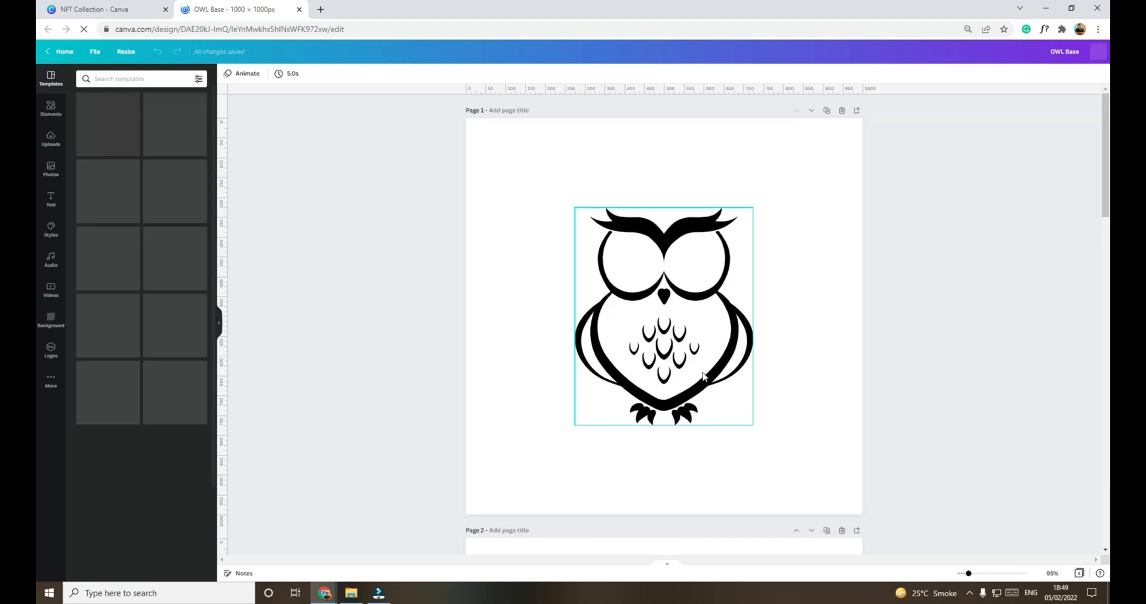
scroll(870, 398, "down", 4)
scroll(869, 398, "down", 5)
scroll(868, 399, "up", 10)
left_click(299, 9)
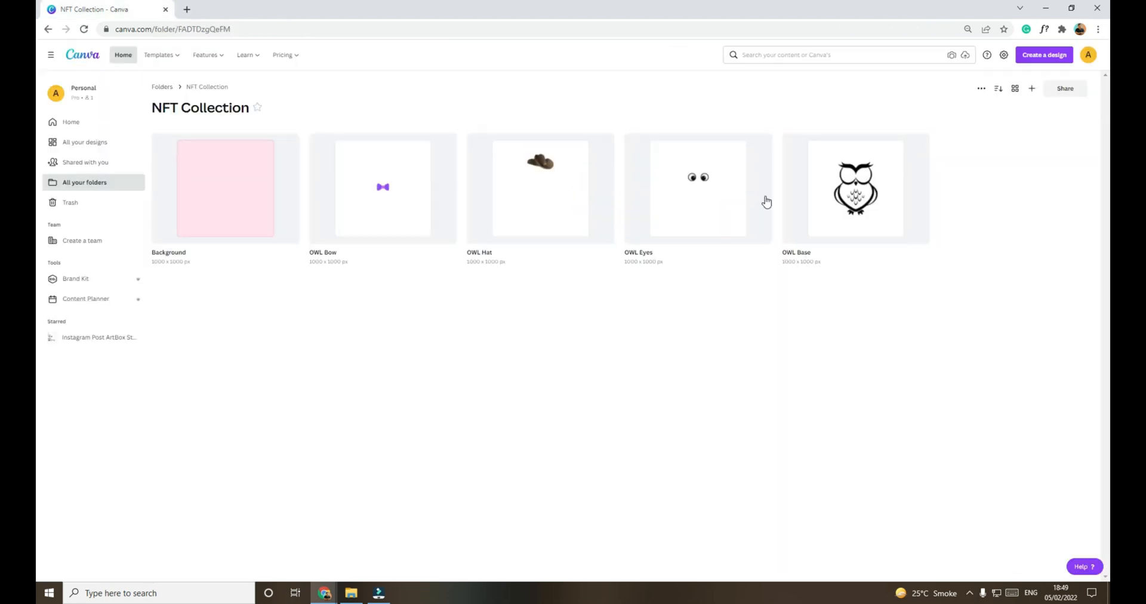
Step: Open the OWL Eyes design, look through its eye variations and close it
left_click(699, 216)
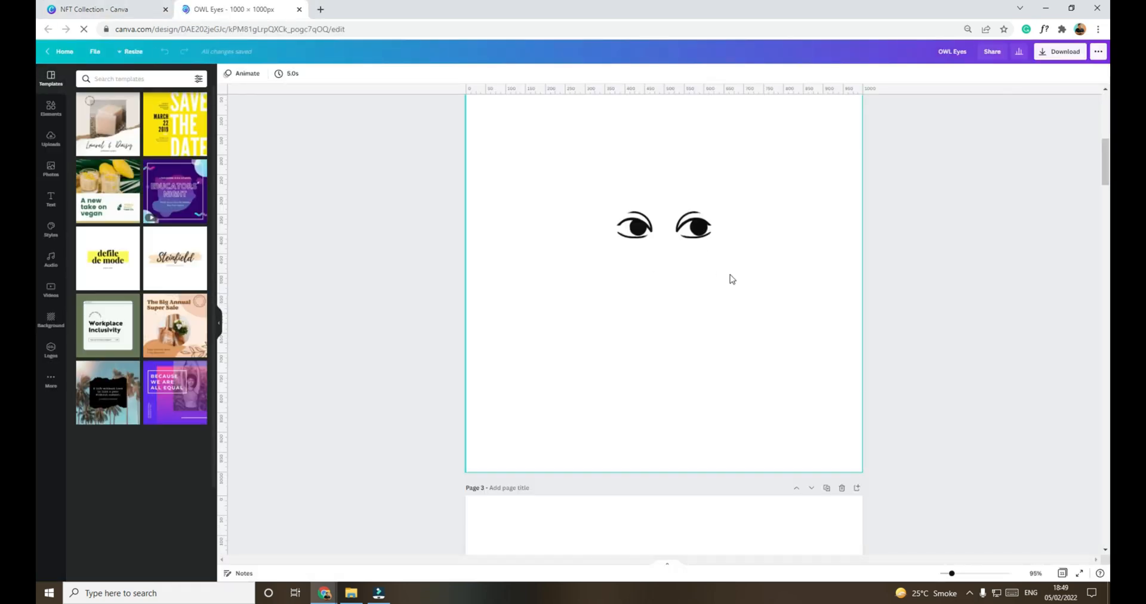
scroll(732, 278, "down", 20)
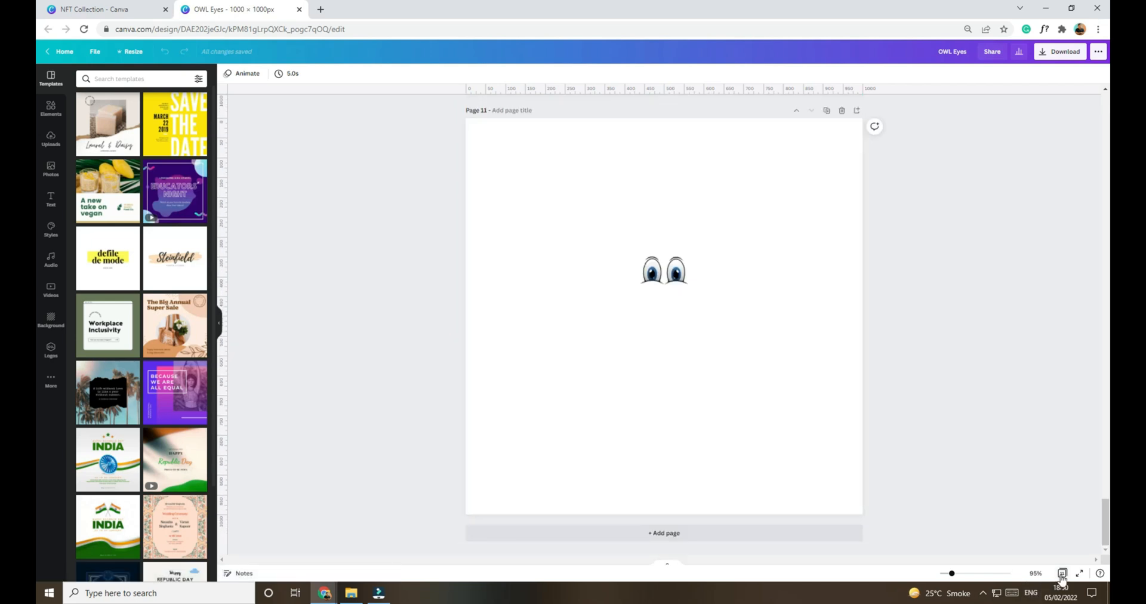
scroll(616, 400, "up", 8)
scroll(616, 400, "up", 15)
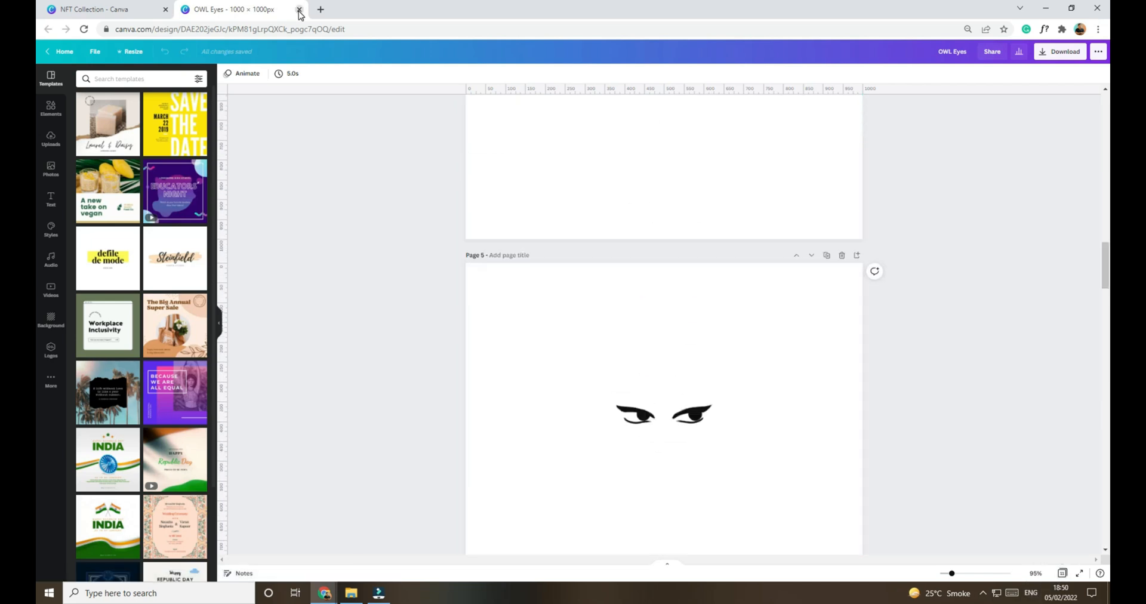
left_click(299, 9)
Step: Look through the hat variations in OWL Hat and the bow tie variations in OWL Bow, closing each design
left_click(512, 194)
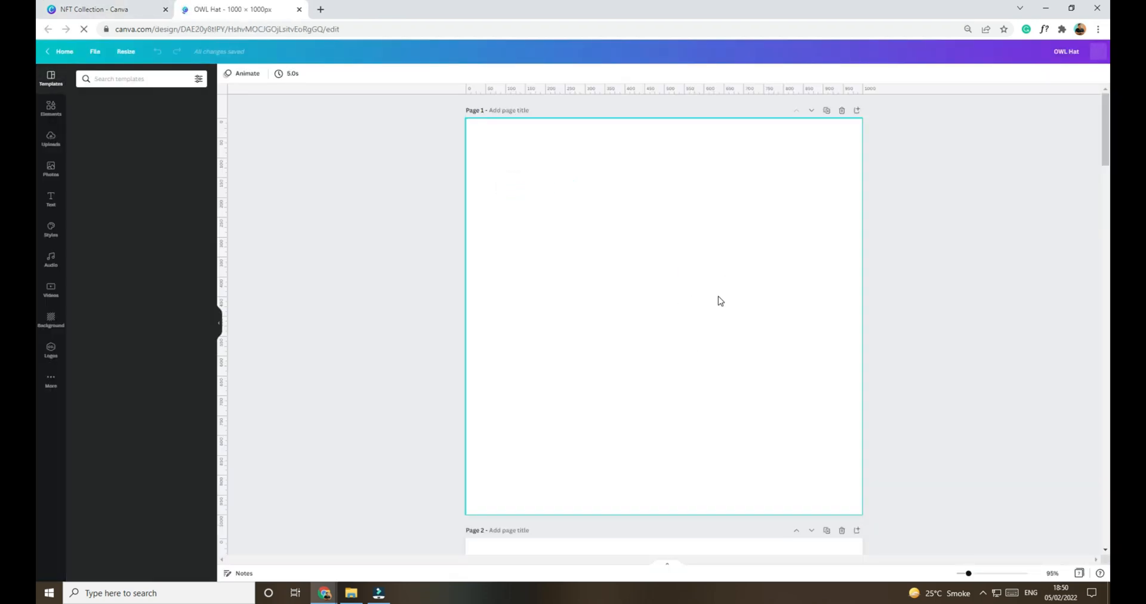
scroll(721, 301, "down", 20)
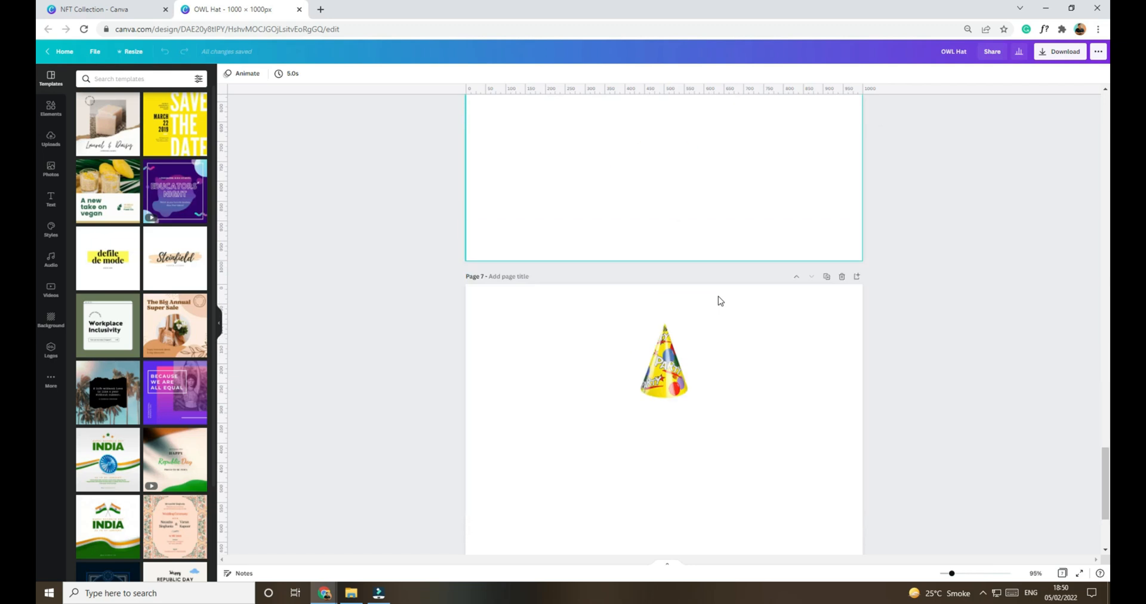
left_click(299, 9)
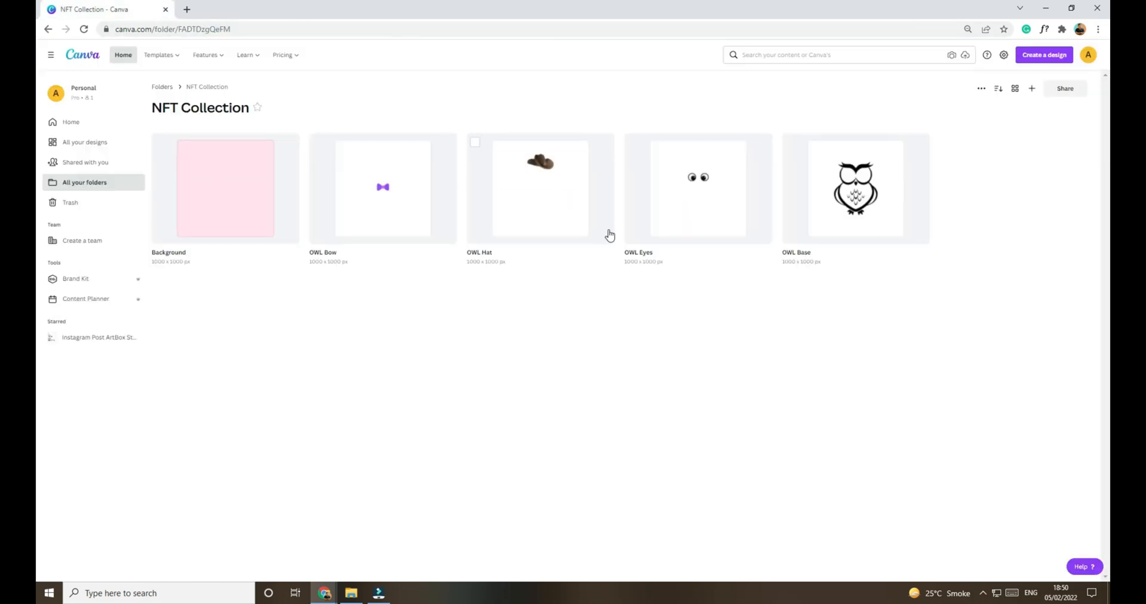
left_click(403, 215)
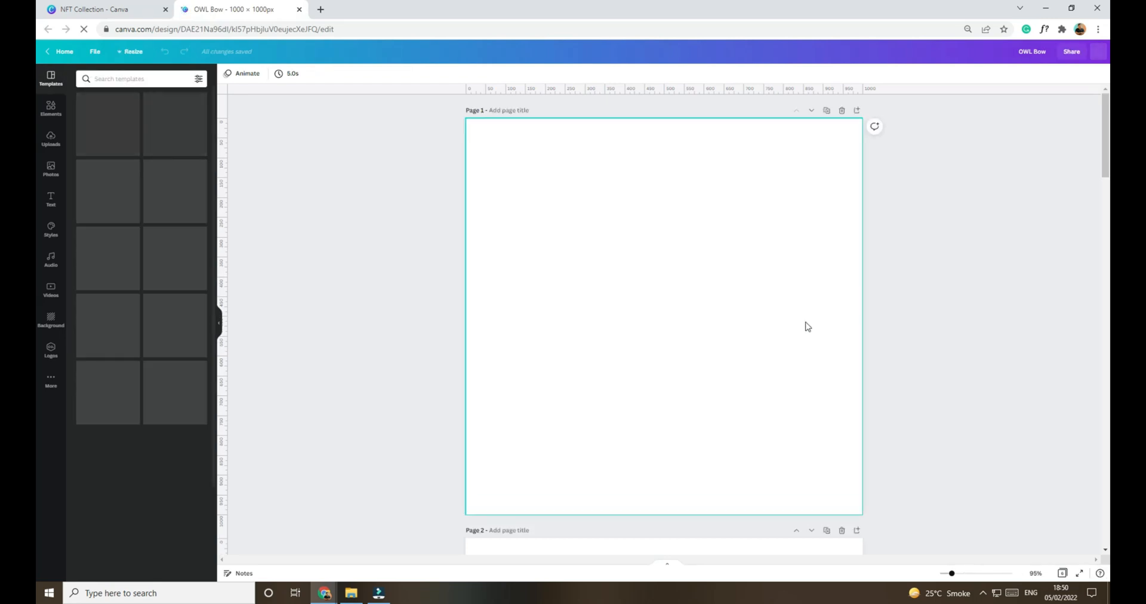
scroll(900, 335, "down", 15)
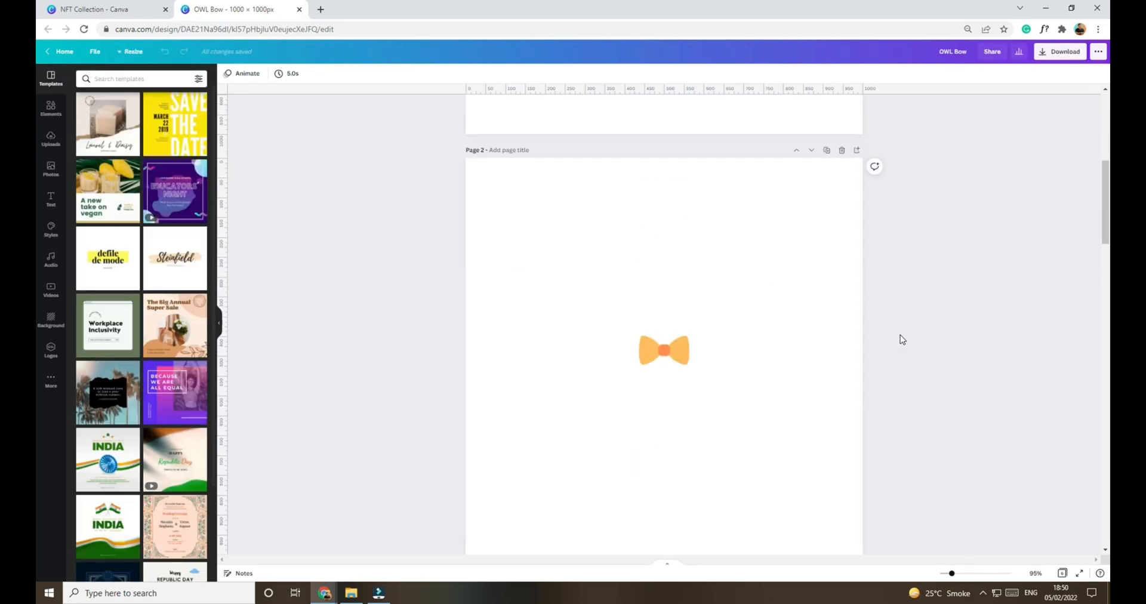
scroll(902, 339, "down", 15)
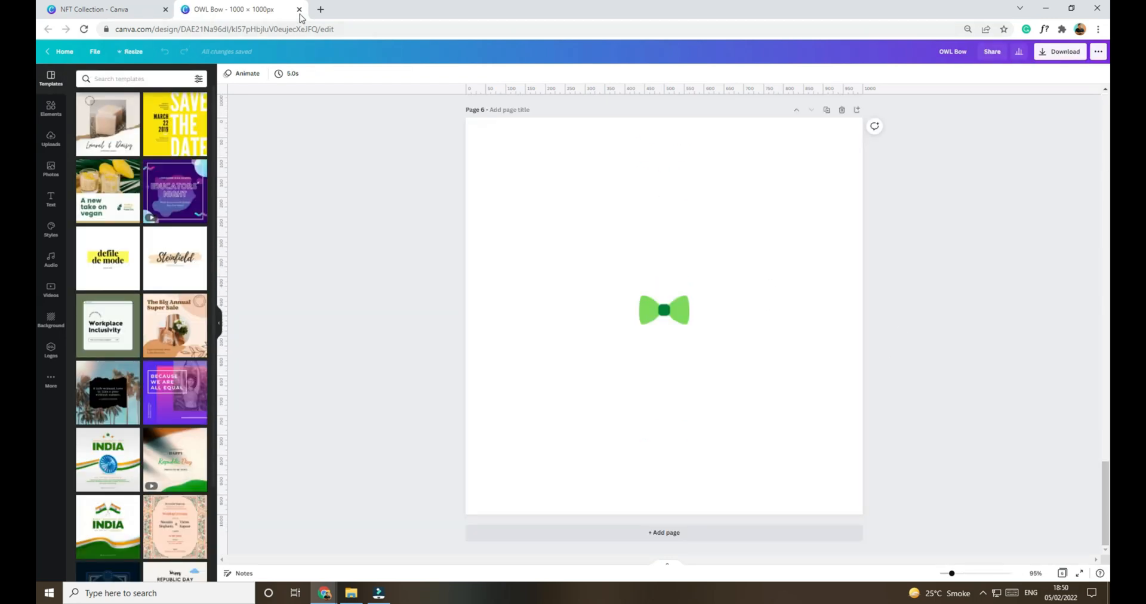
left_click(299, 9)
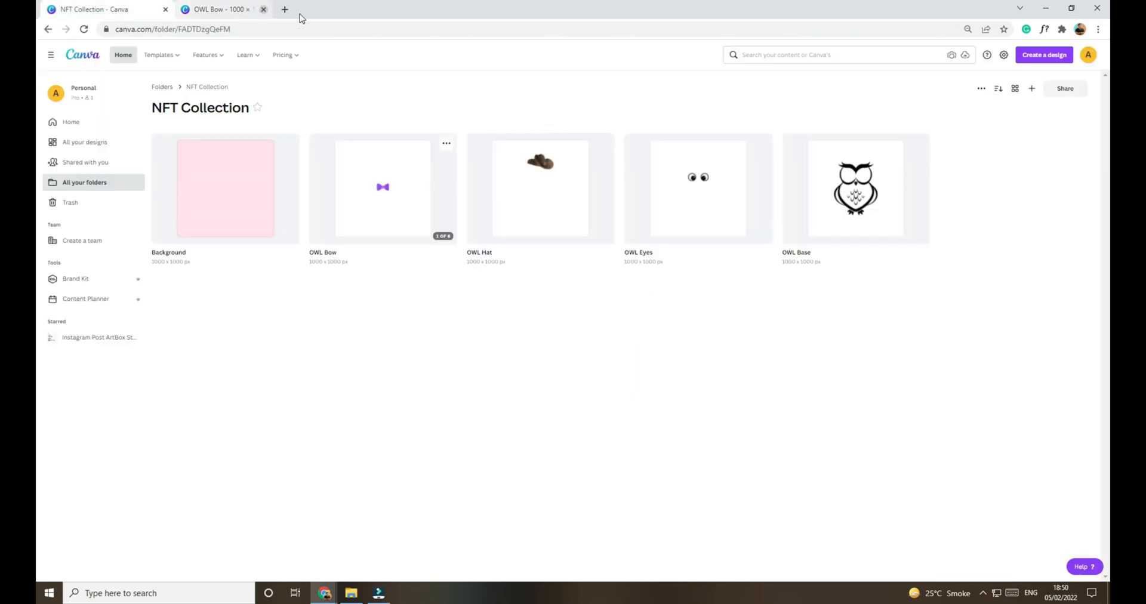
Step: Open the Background design and look through its coloured pages
left_click(244, 219)
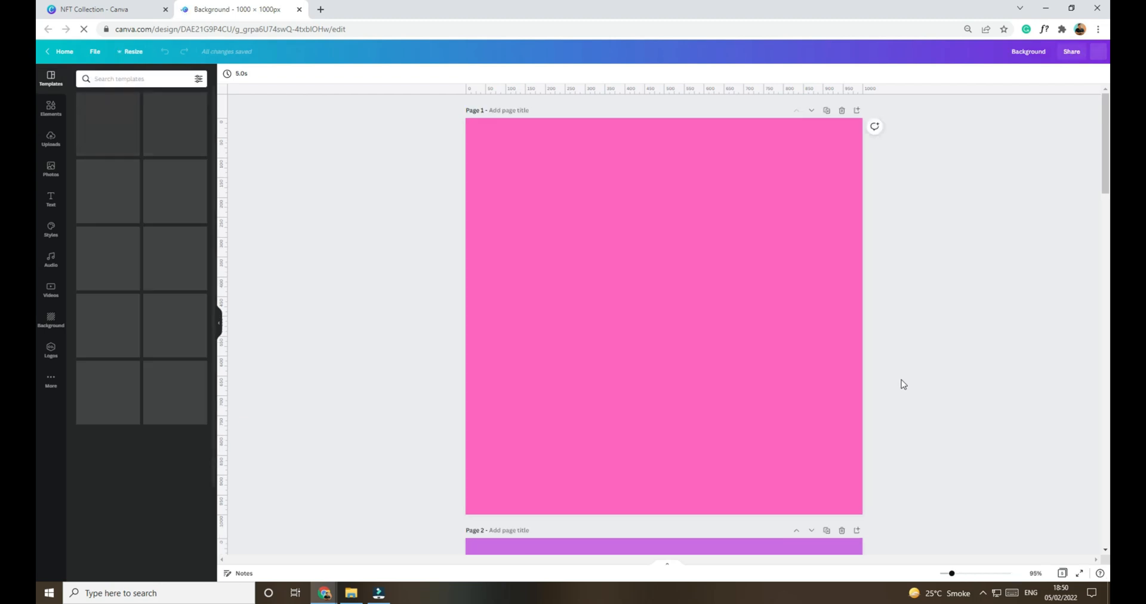
scroll(943, 376, "down", 4)
scroll(955, 368, "down", 8)
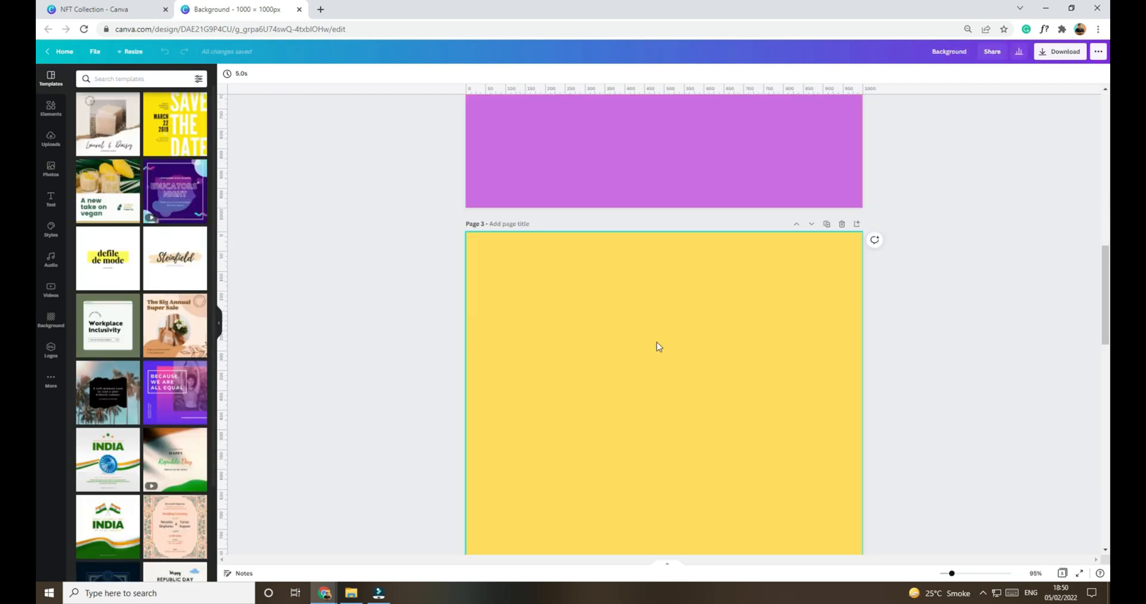
scroll(710, 389, "down", 8)
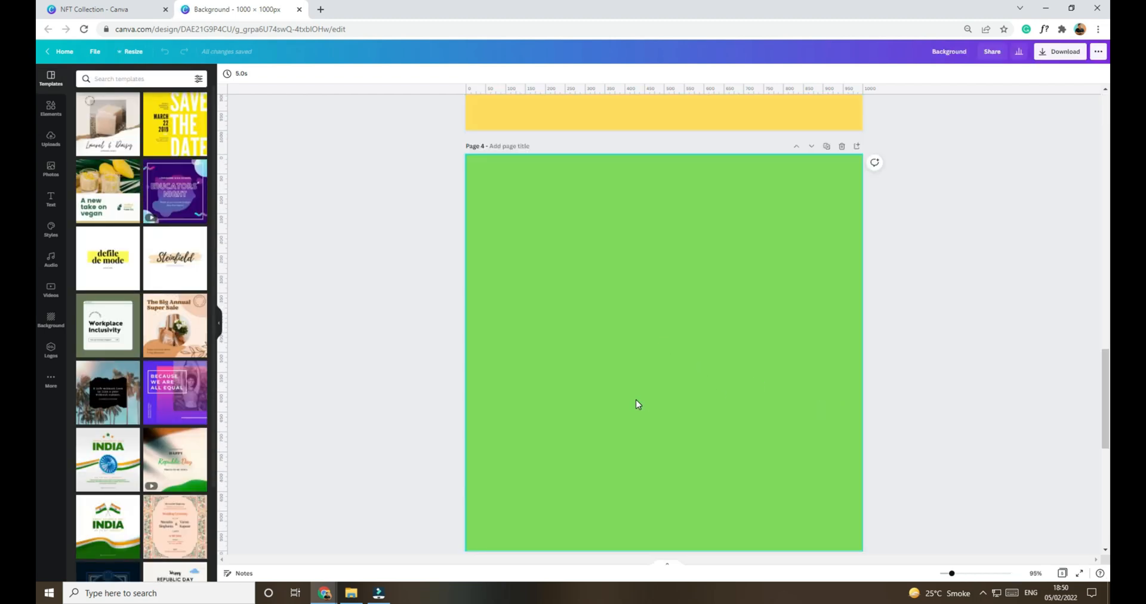
scroll(700, 368, "down", 8)
scroll(680, 357, "up", 20)
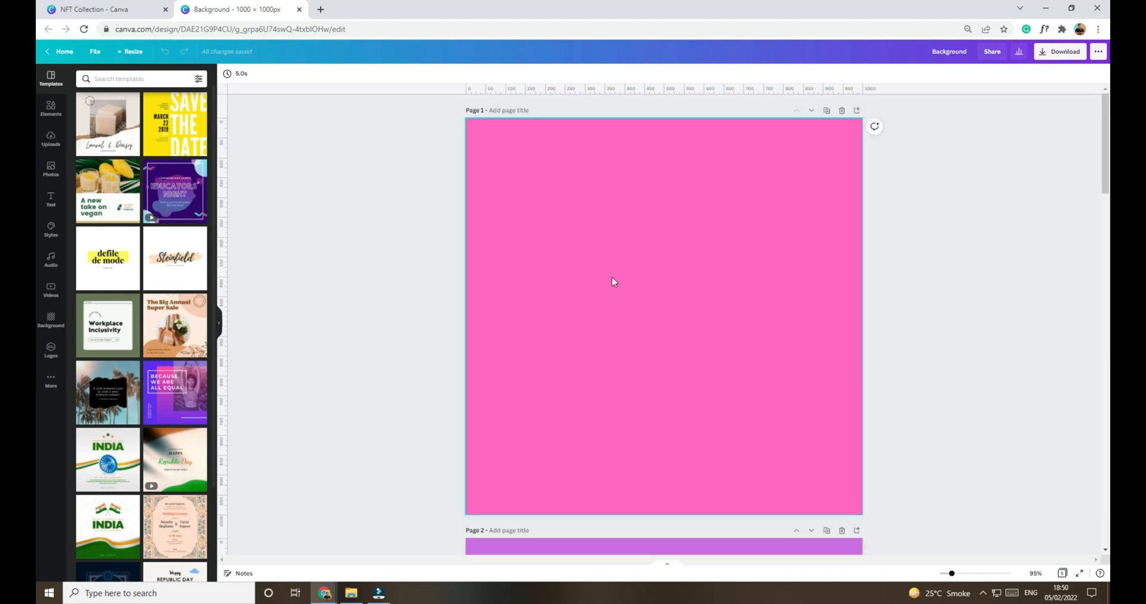
Step: Try yellow from the document colours as the background of page 1, and undo the colour change
left_click(227, 73)
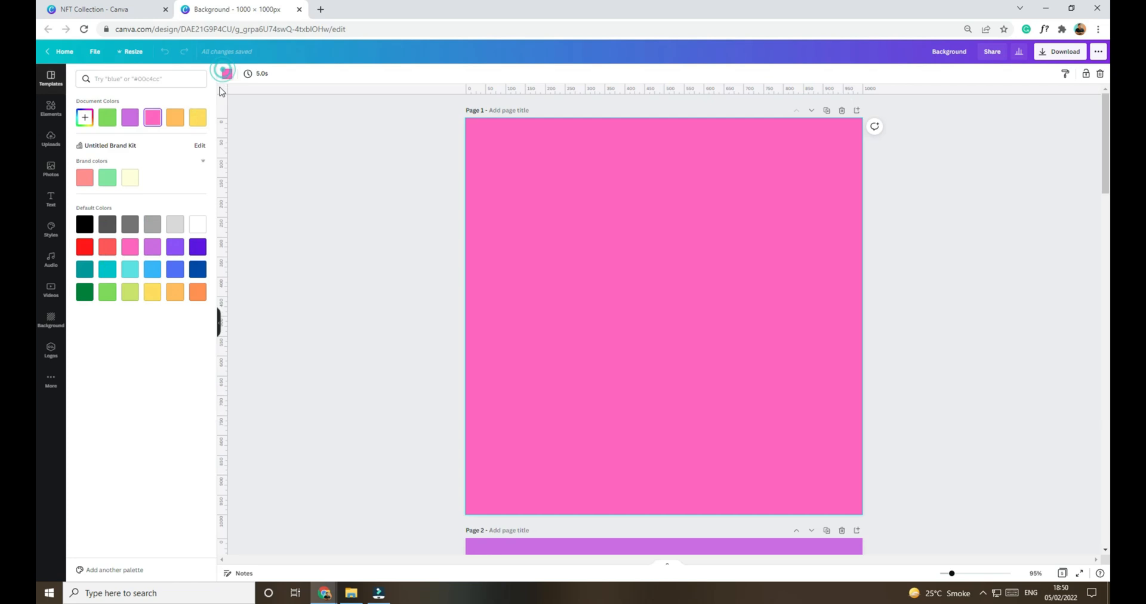
left_click(199, 117)
left_click(412, 219)
key("ctrl+z")
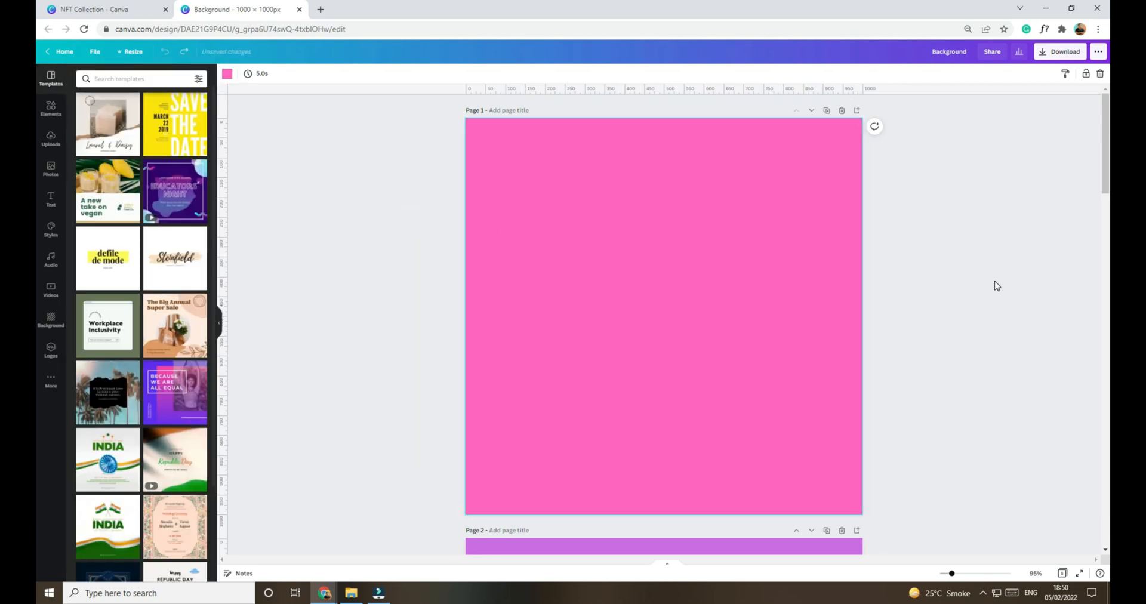
left_click(995, 280)
Step: Check the remaining Background pages and return to the NFT Collection folder
scroll(938, 343, "down", 15)
scroll(832, 318, "down", 10)
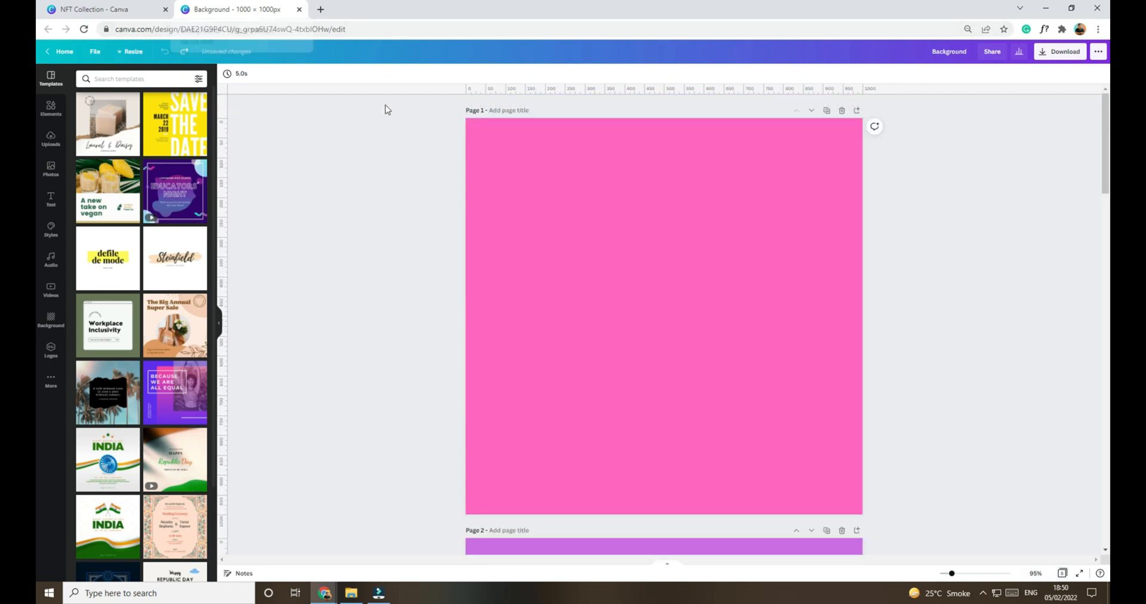
left_click(119, 7)
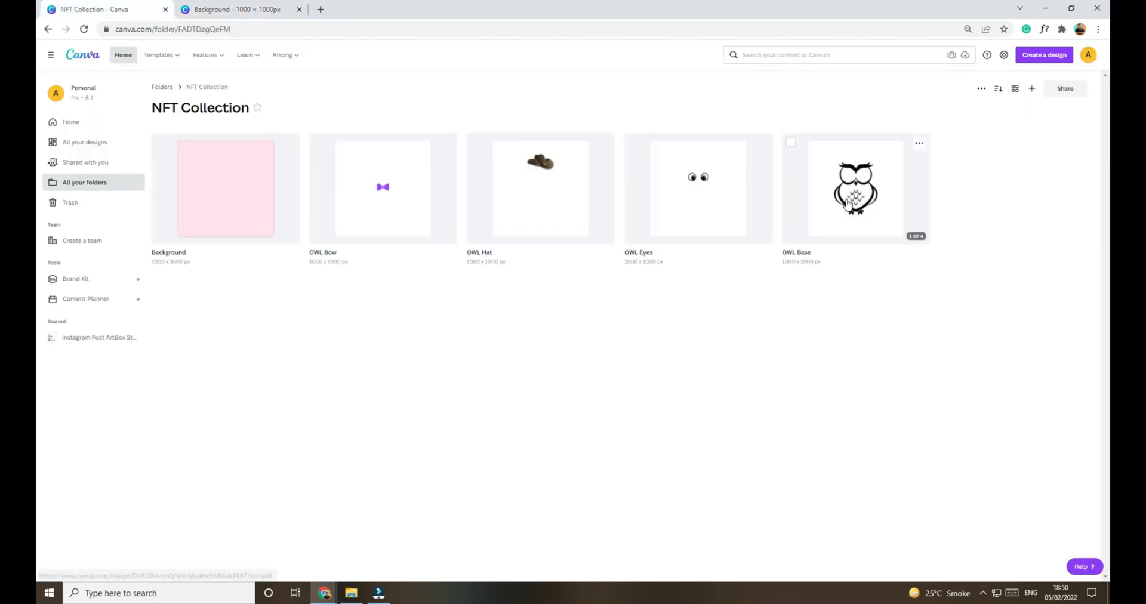
Step: Review the download options and available file types for all pages of the Background design, and close the design
left_click(267, 6)
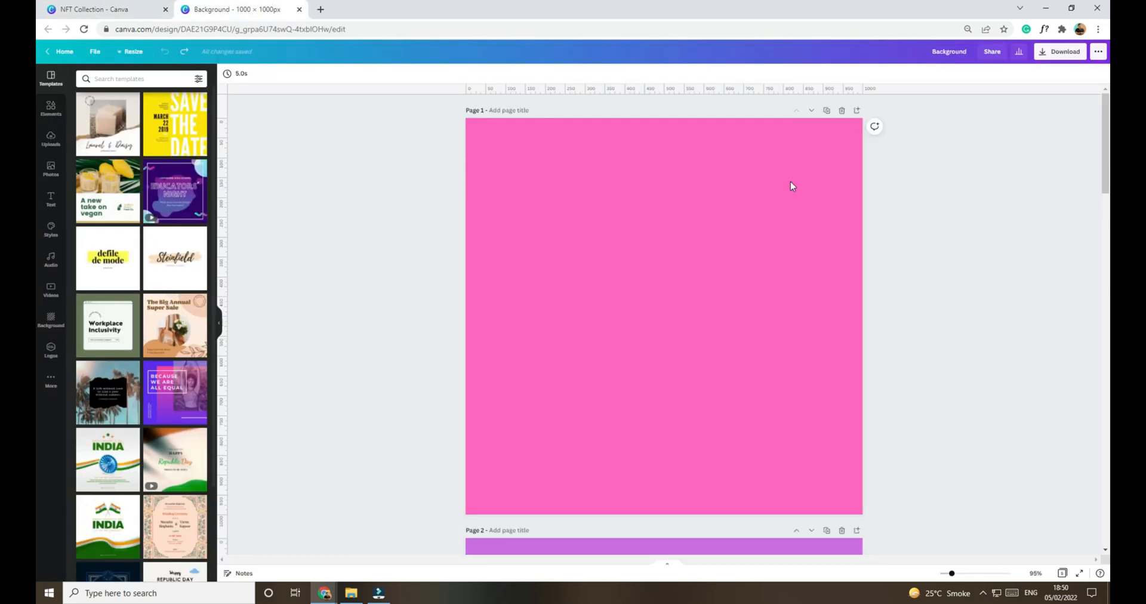
left_click(1060, 52)
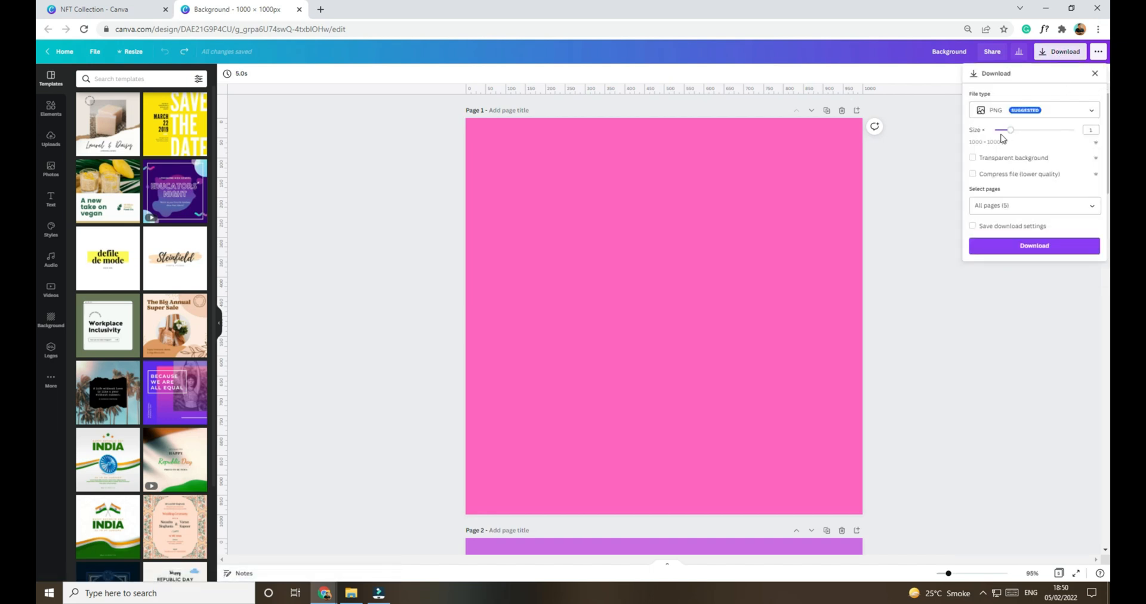
left_click(1077, 113)
left_click(1041, 120)
left_click(1049, 111)
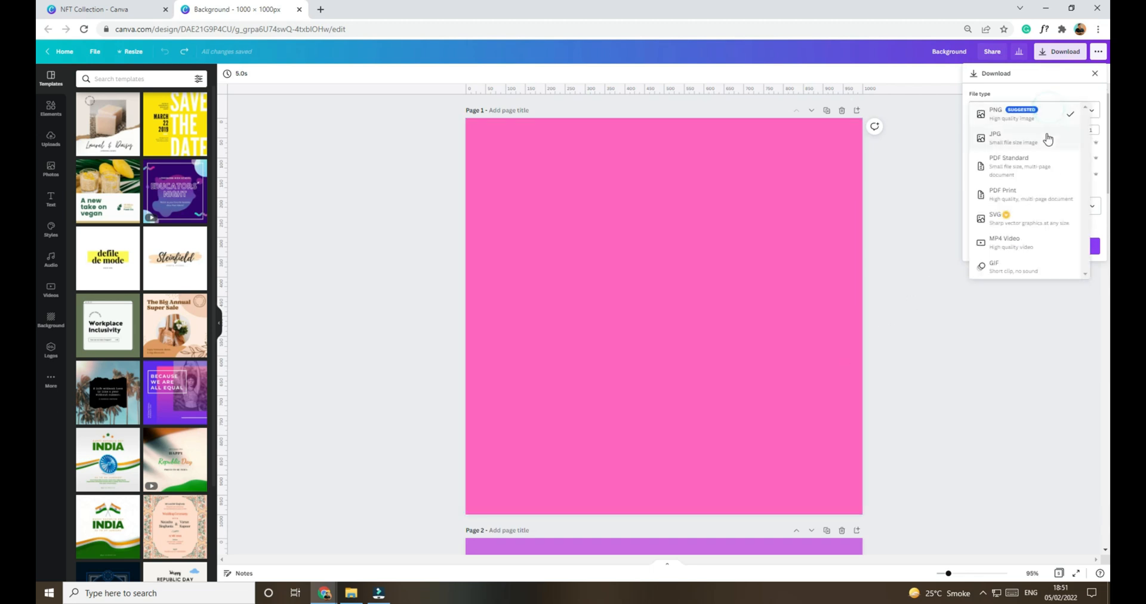
left_click(931, 260)
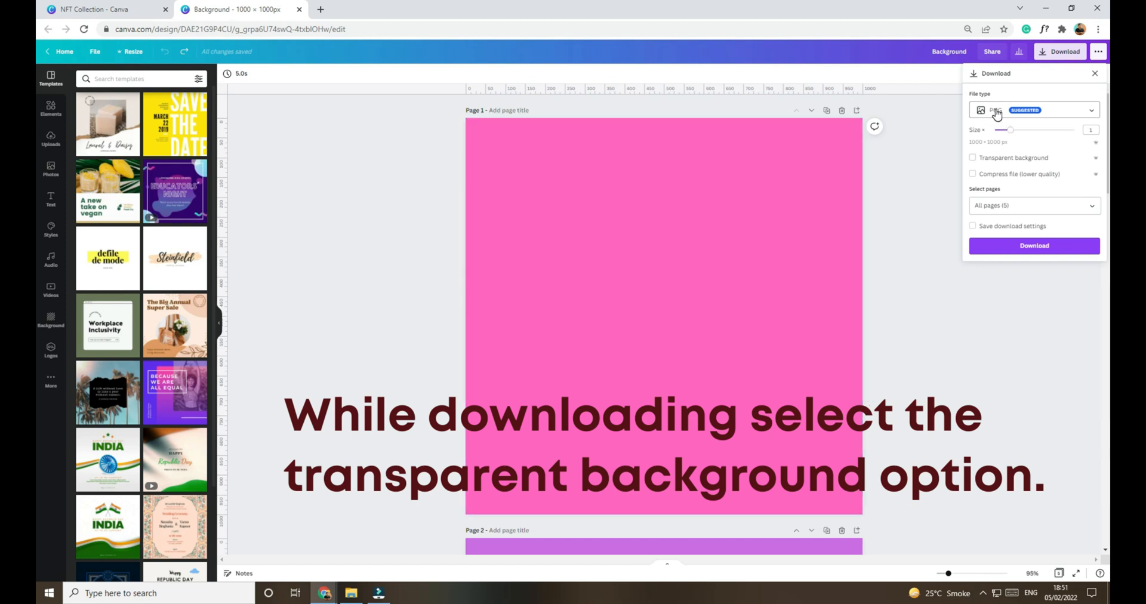
left_click(299, 10)
Step: Check the download options of the OWL Base design in the NFT Collection folder, and dismiss them
left_click(919, 143)
left_click(975, 235)
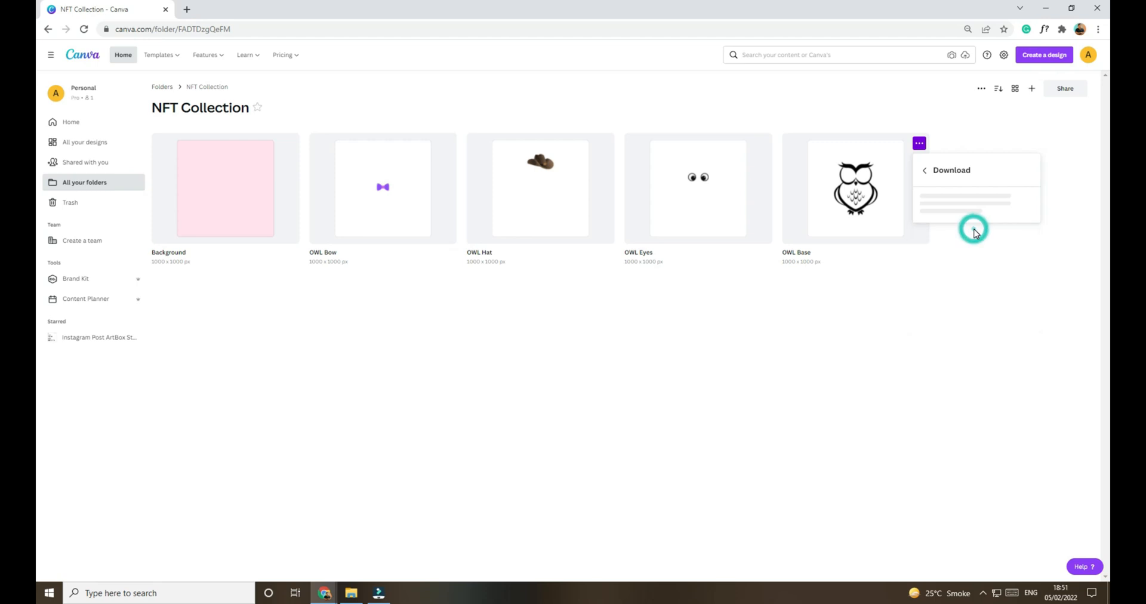
left_click(956, 328)
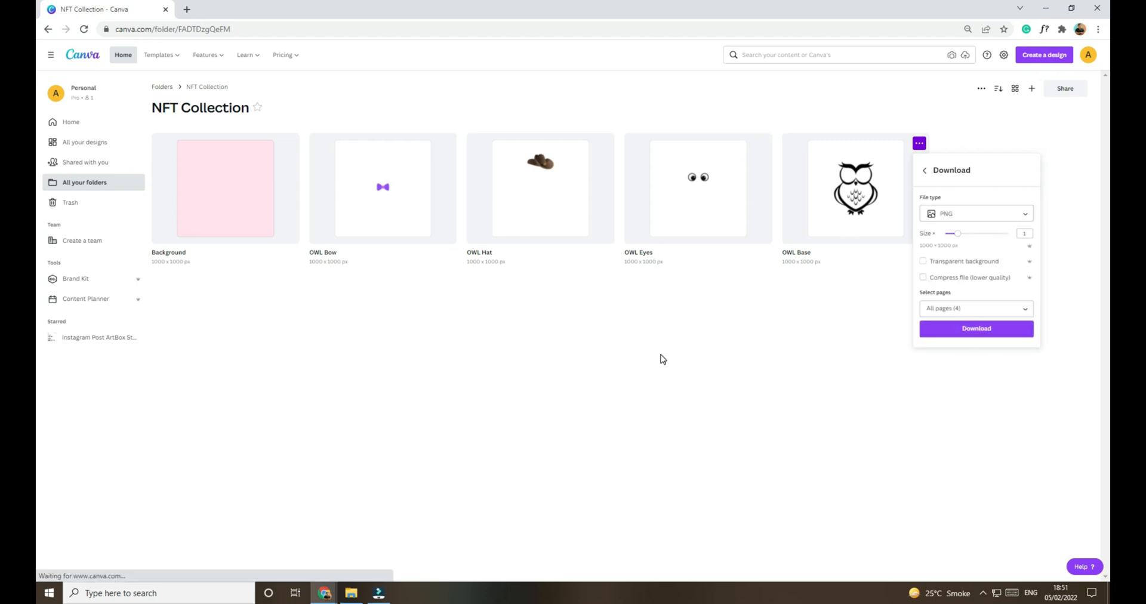
Step: Switch to File Explorer and inspect the transparent owl image 4 in the OWL Base folder under NFT
left_click(354, 596)
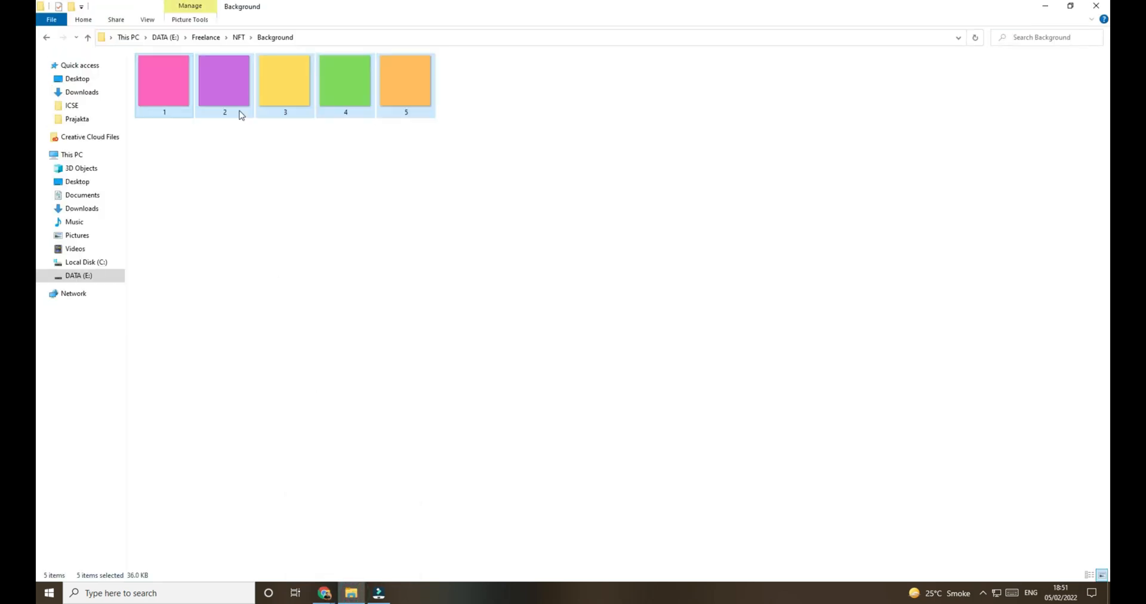
left_click(239, 37)
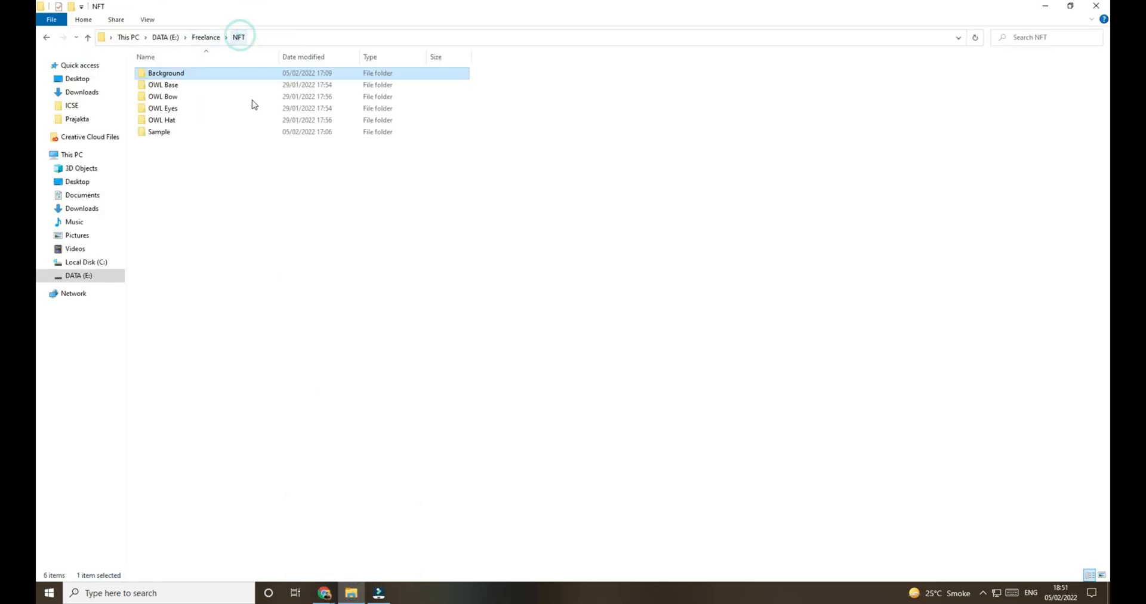
left_click(218, 223)
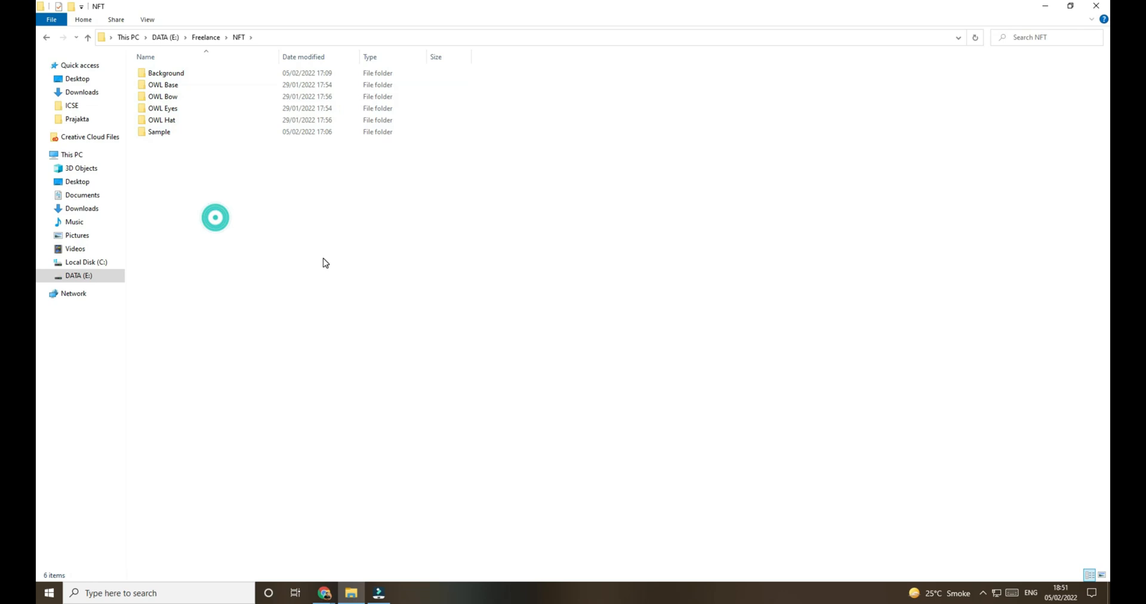
double_click(163, 85)
double_click(355, 94)
scroll(628, 285, "up", 3)
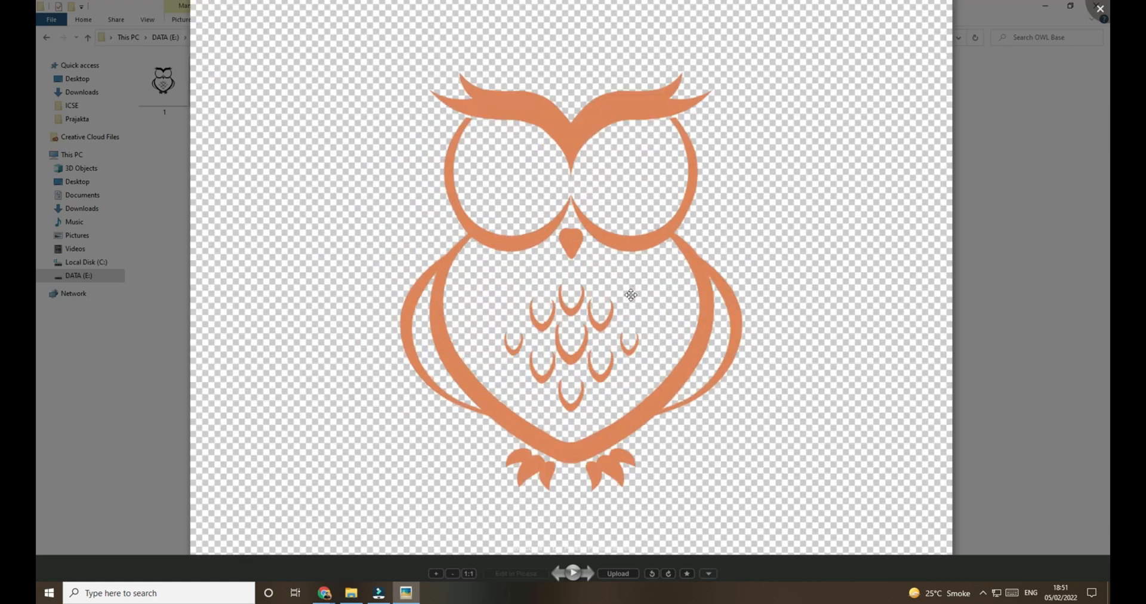
scroll(630, 292, "down", 2)
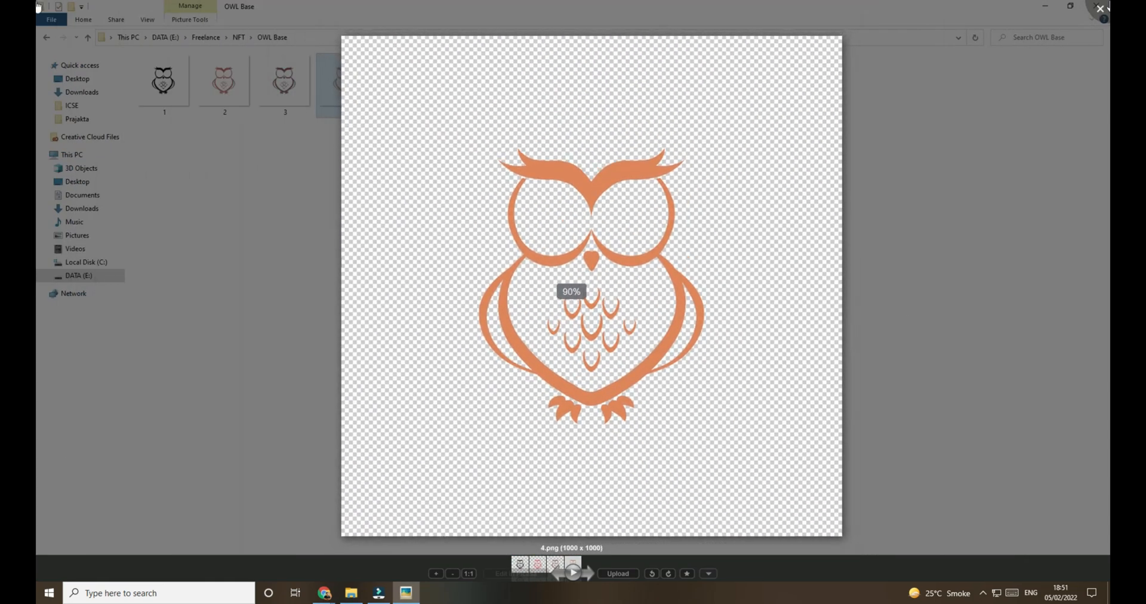
key("Escape")
Step: Look through the exported images in the OWL Bow, OWL Eyes and OWL Hat folders
left_click(238, 37)
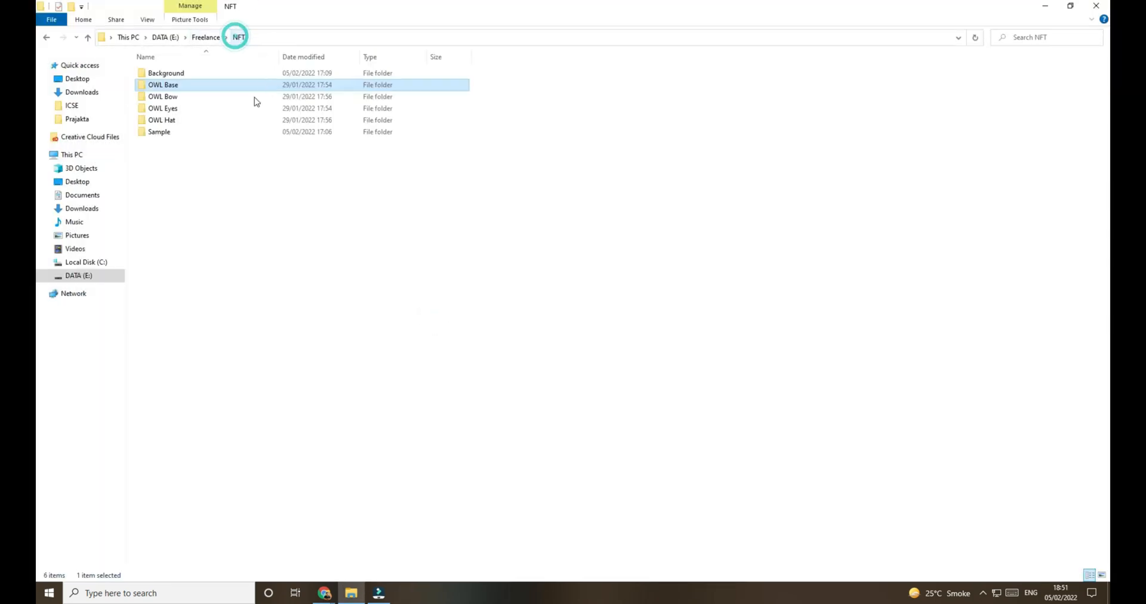
double_click(167, 97)
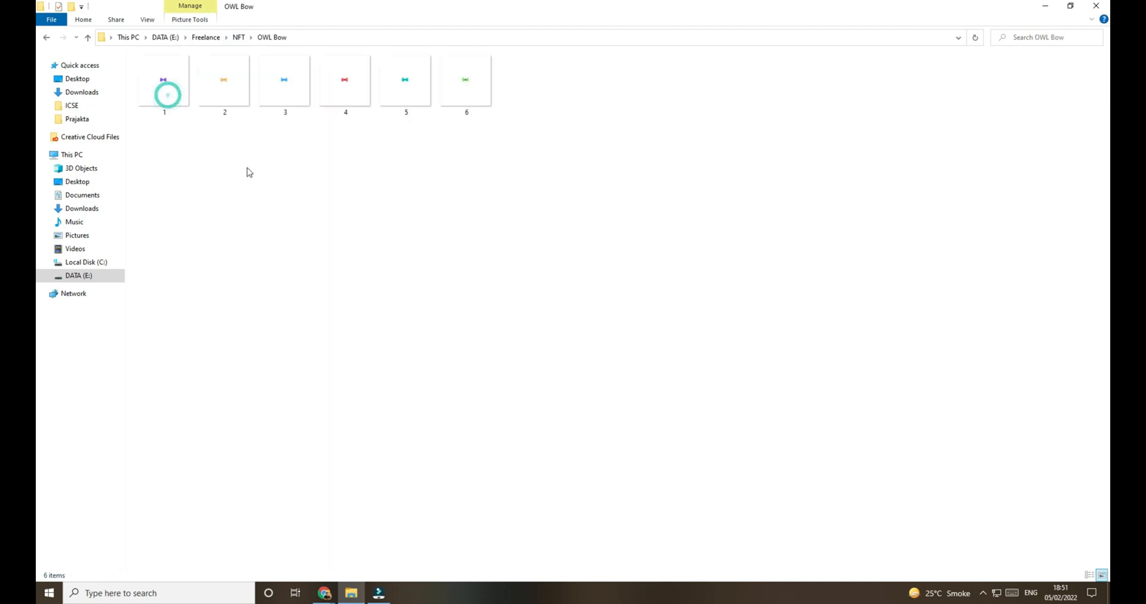
left_click(239, 37)
double_click(176, 109)
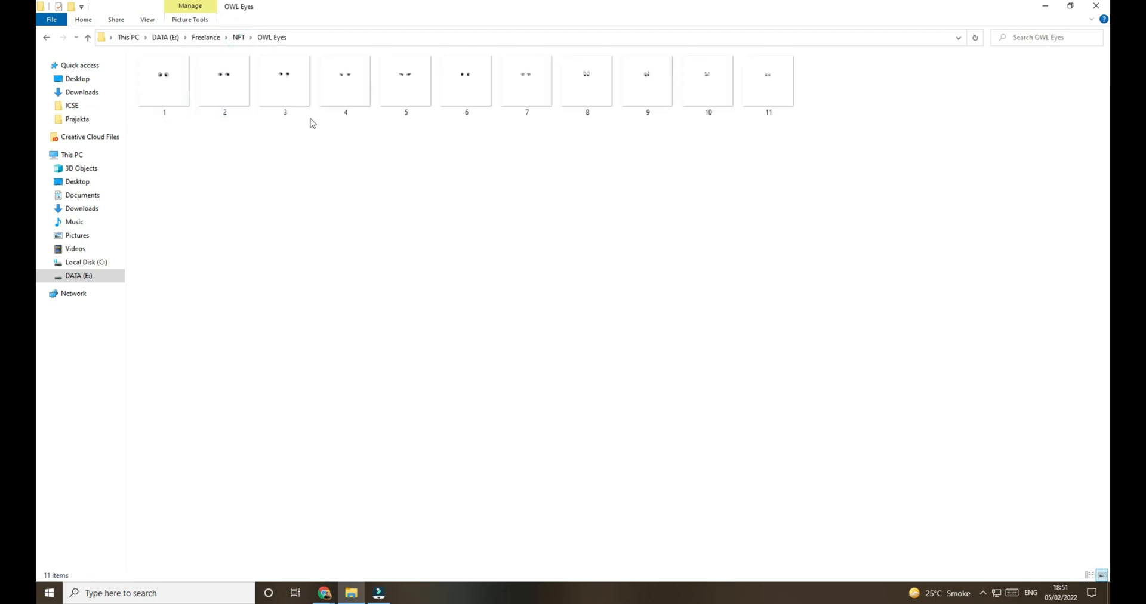
left_click(238, 37)
left_click(177, 121)
double_click(177, 123)
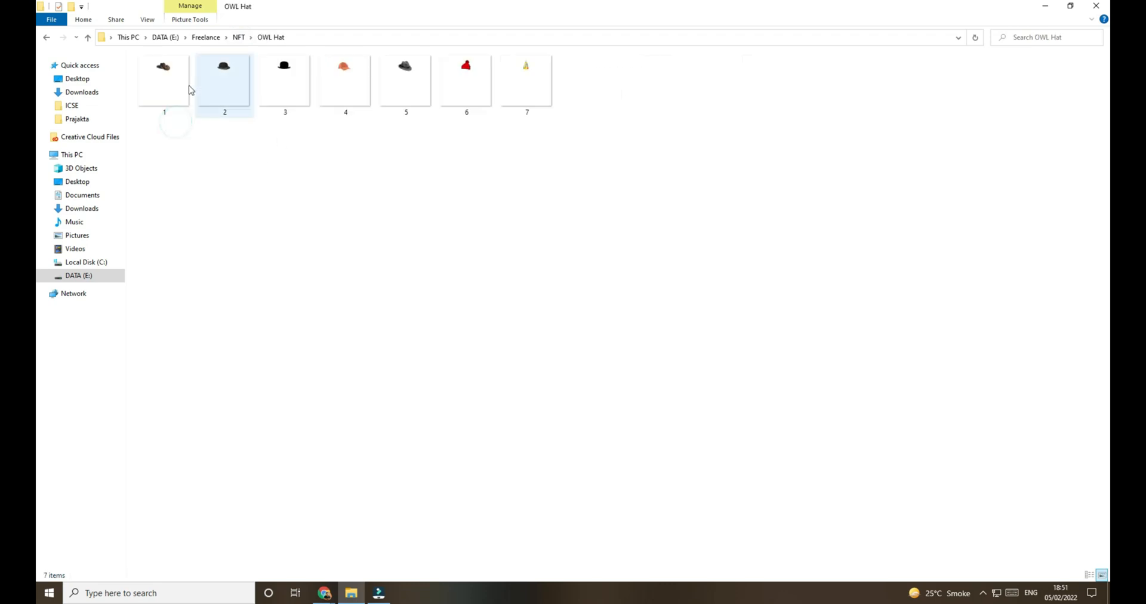
Step: Check the Sample and Background folders, and return to the NFT folder
left_click(239, 37)
double_click(177, 132)
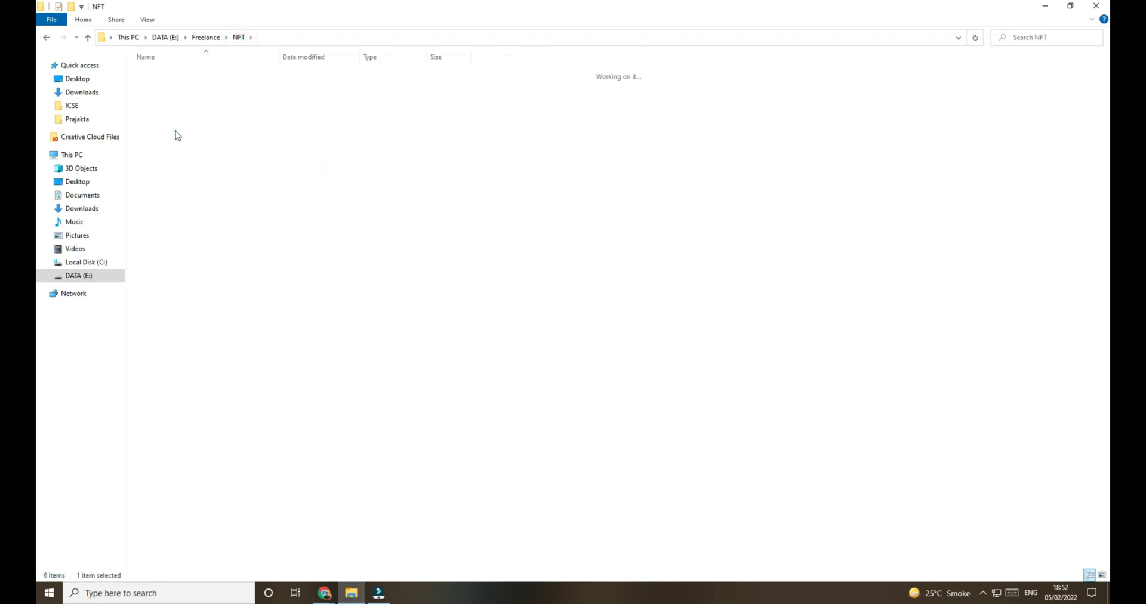
left_click(239, 37)
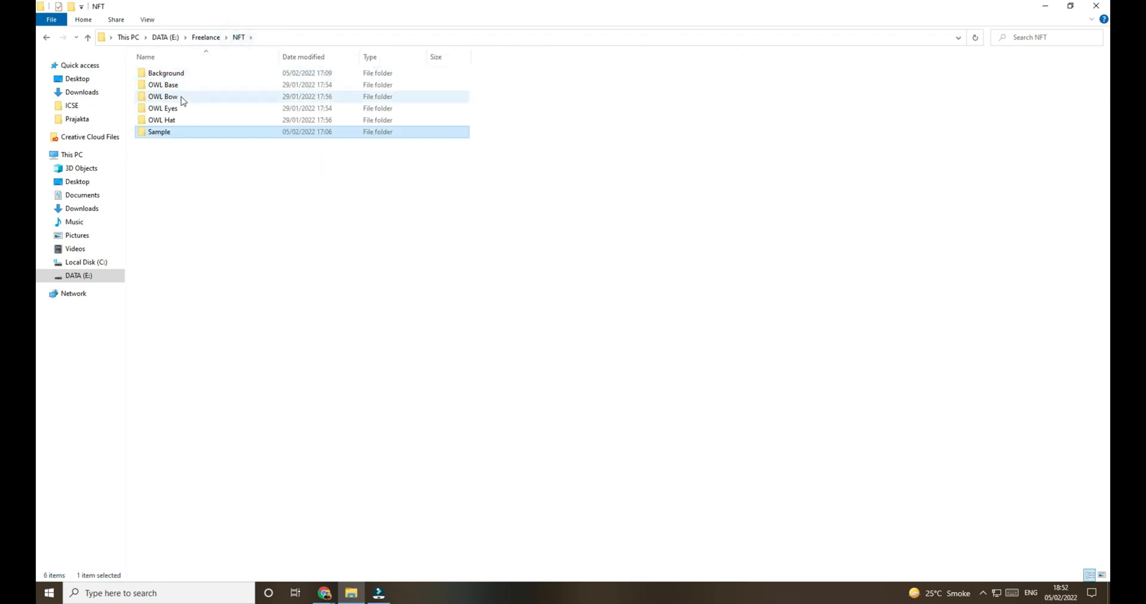
left_click(167, 73)
double_click(167, 73)
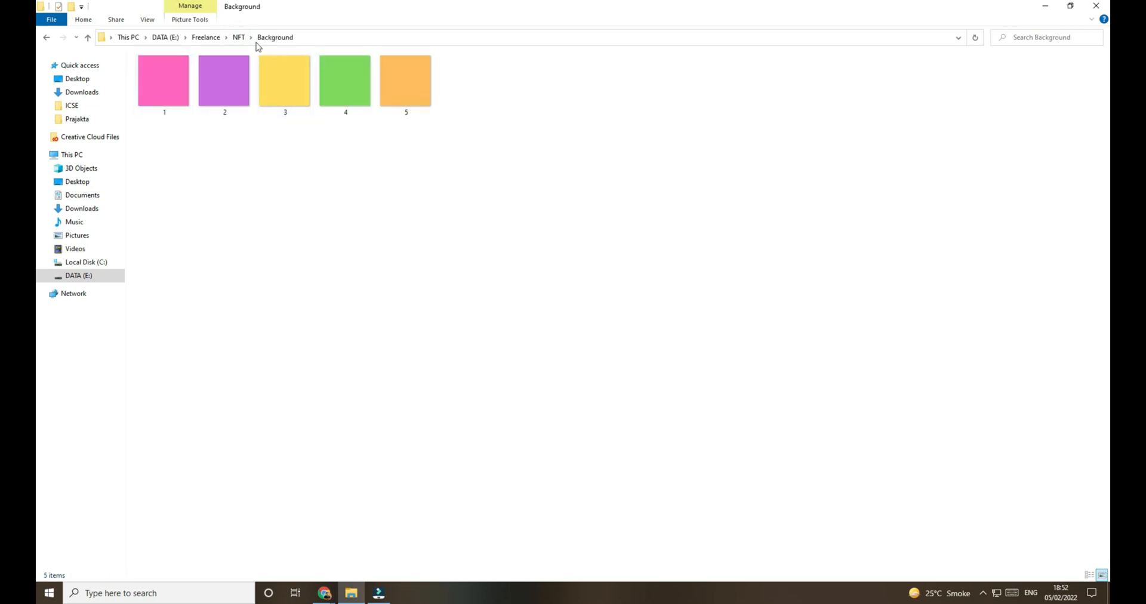
left_click(239, 37)
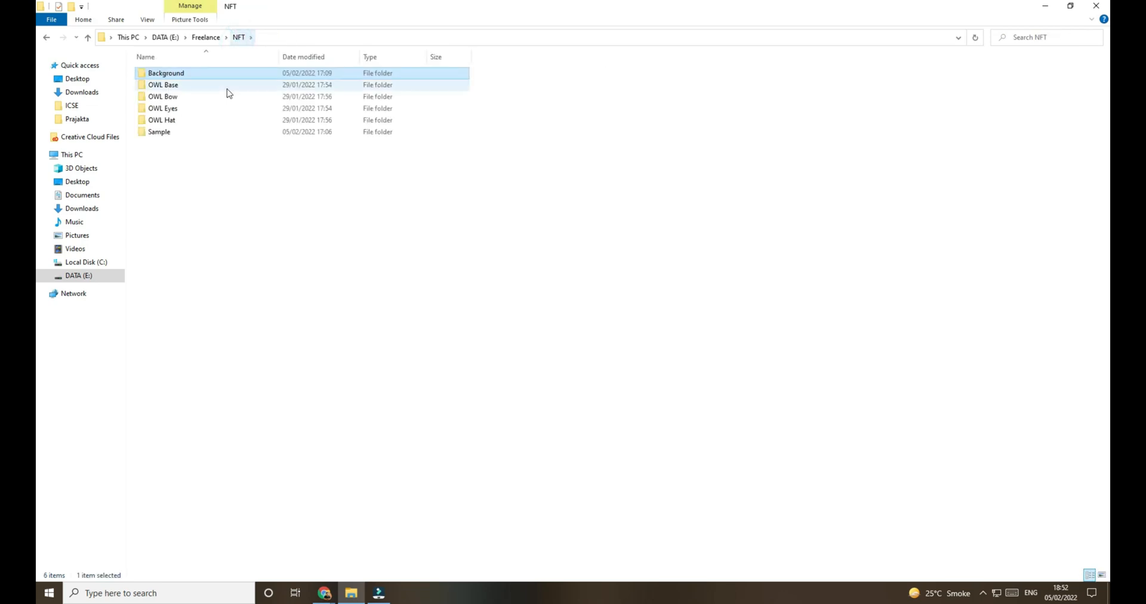
left_click(175, 85)
left_click(175, 109)
left_click(174, 120)
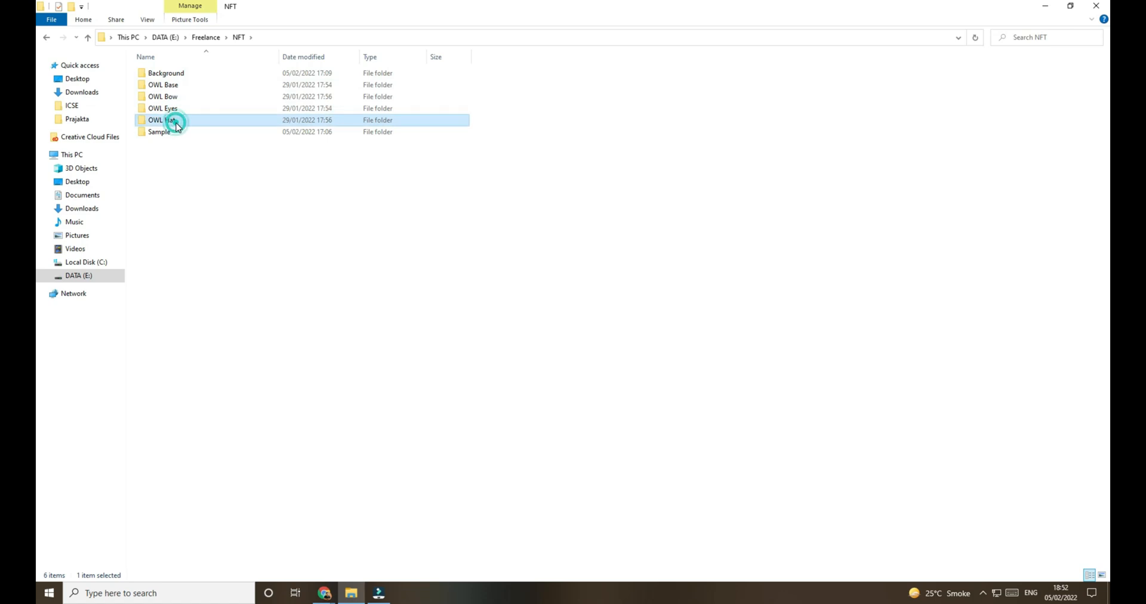
left_click(171, 133)
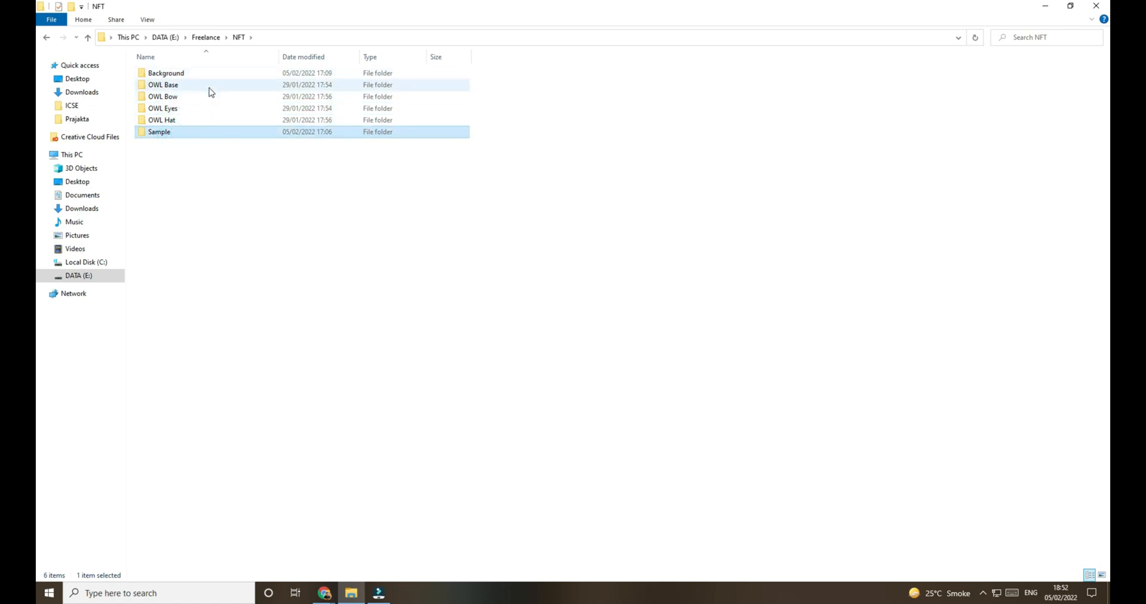
left_click_drag(508, 68, 198, 126)
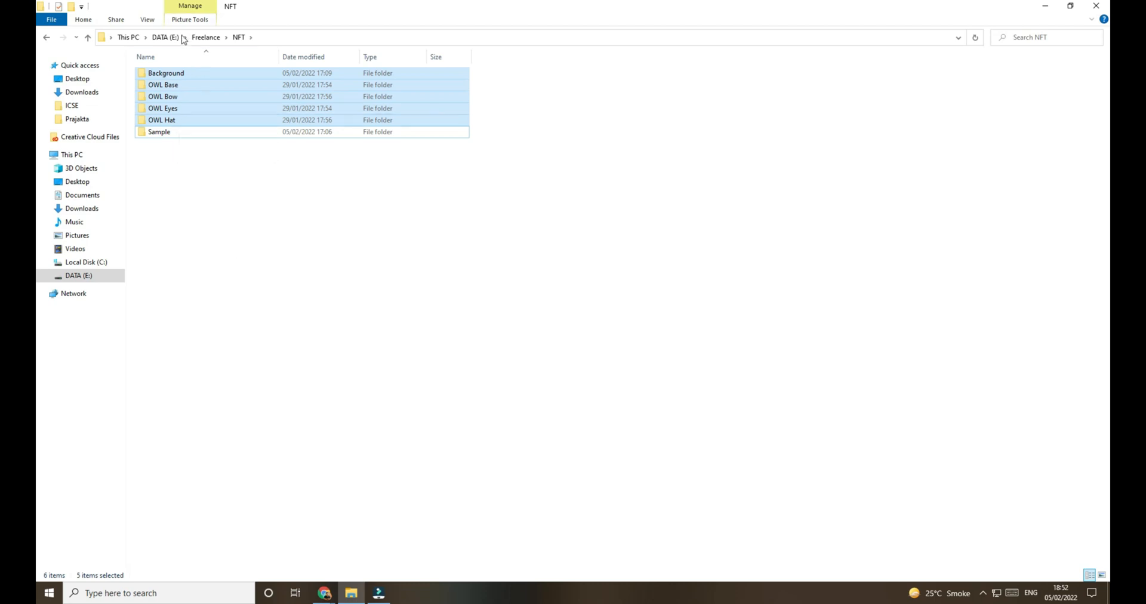
left_click(375, 264)
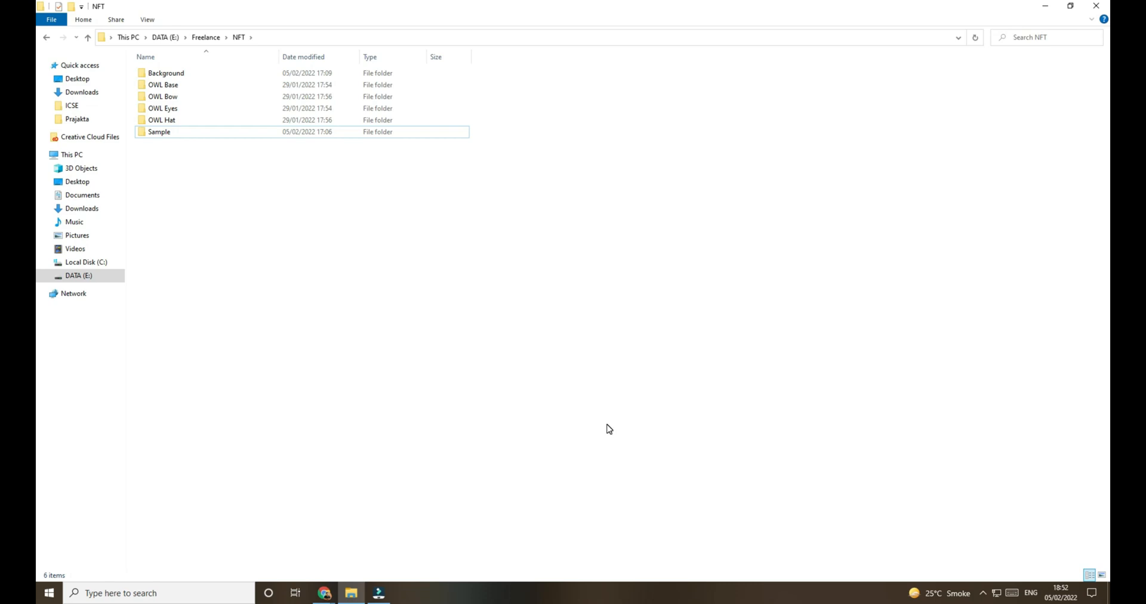
Step: Switch to the NFT Art Generator in the browser and name the project Lazzy Owl, leaving the description empty
left_click(324, 593)
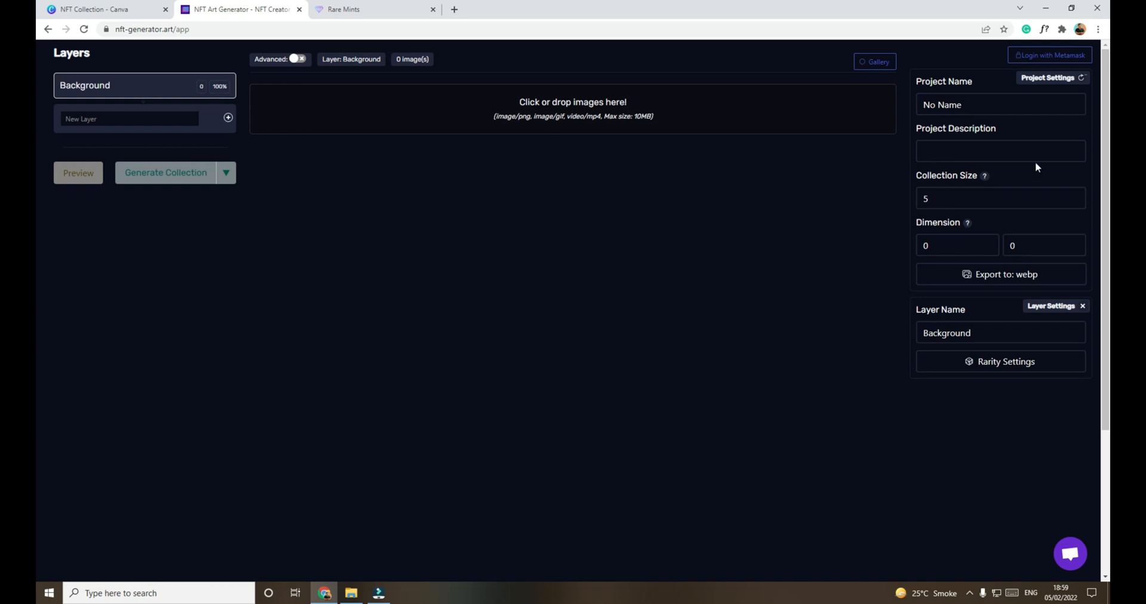
left_click(951, 105)
key("ctrl+a")
type("Laz")
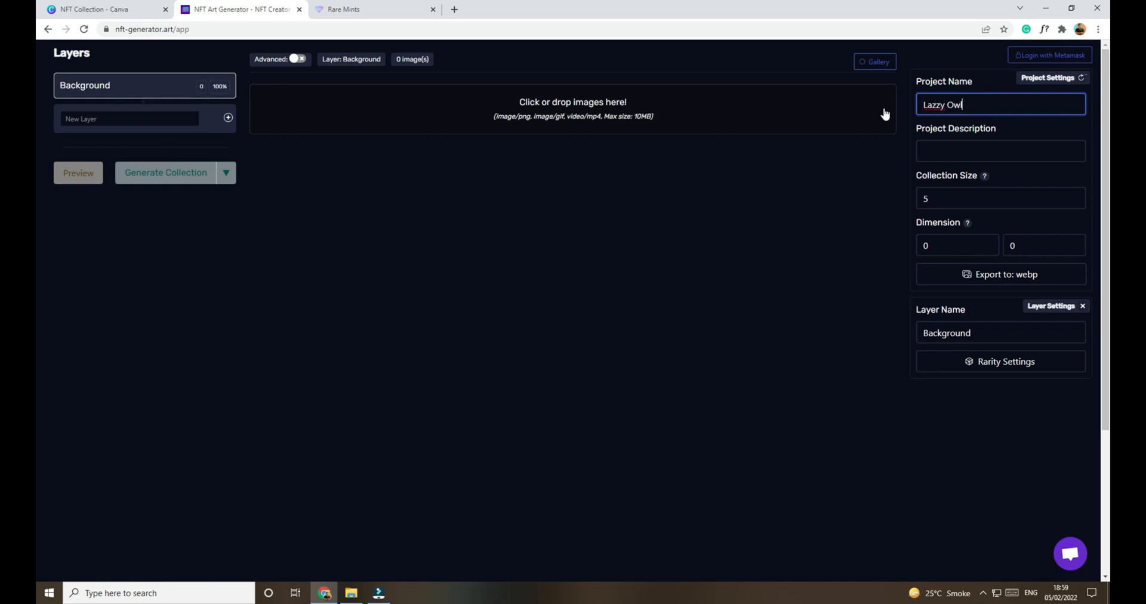
left_click(931, 150)
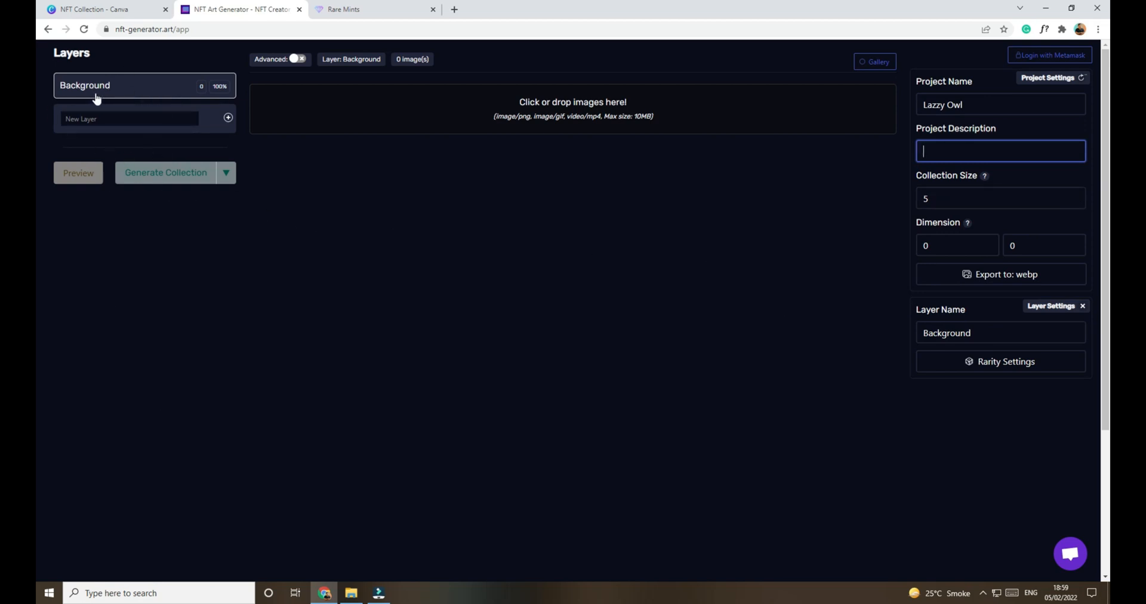
Step: Add all five images from the Background folder in File Explorer to the generator's Background layer
left_click(119, 87)
left_click(351, 593)
double_click(183, 74)
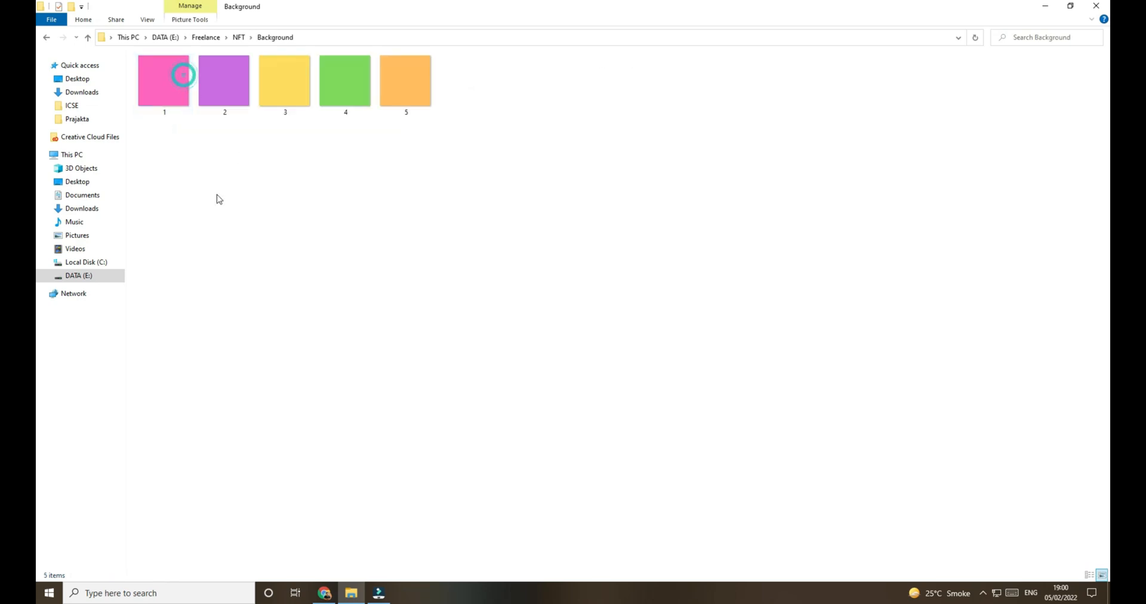
left_click_drag(165, 145, 478, 74)
left_click_drag(227, 106, 554, 108)
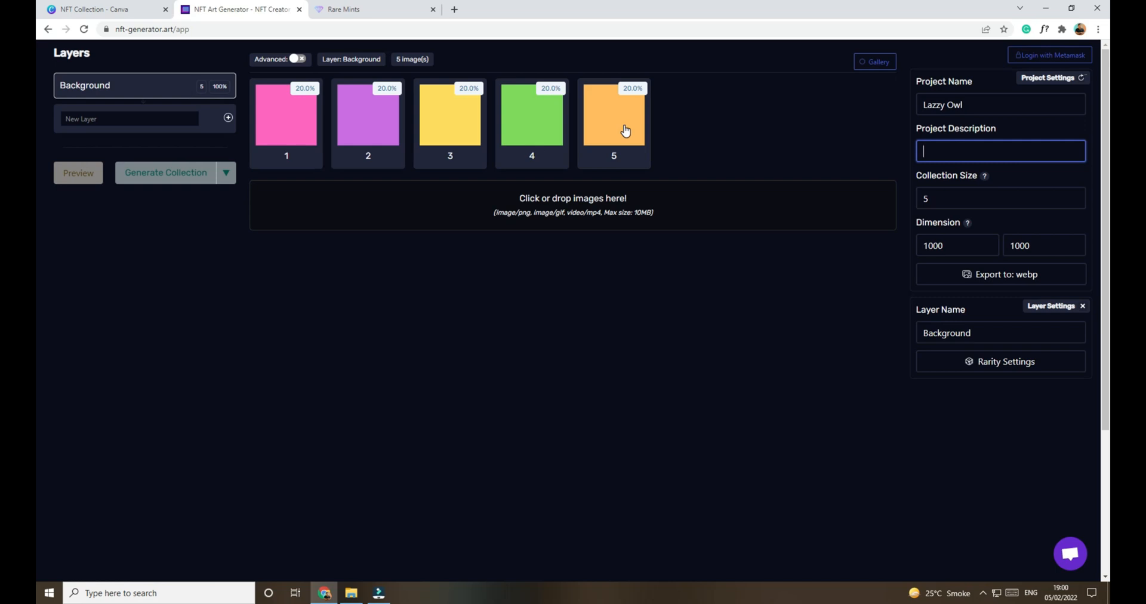
Step: Try making background image 1 rarer at 4.31% in the Background layer's rarity settings, and restore it to 20%
left_click(637, 94)
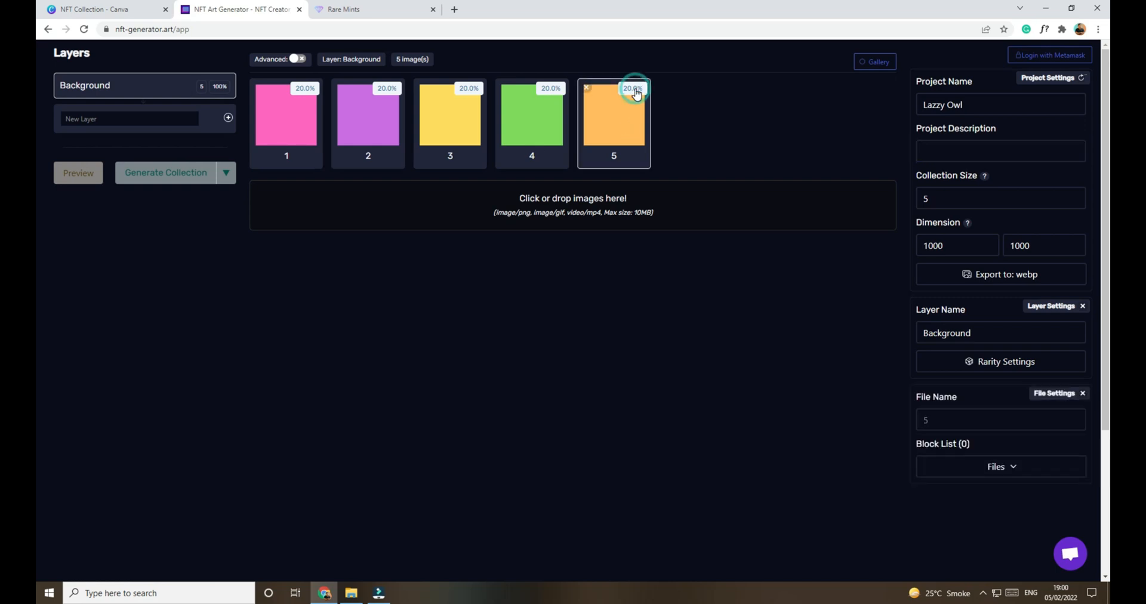
left_click(628, 92)
left_click(1038, 364)
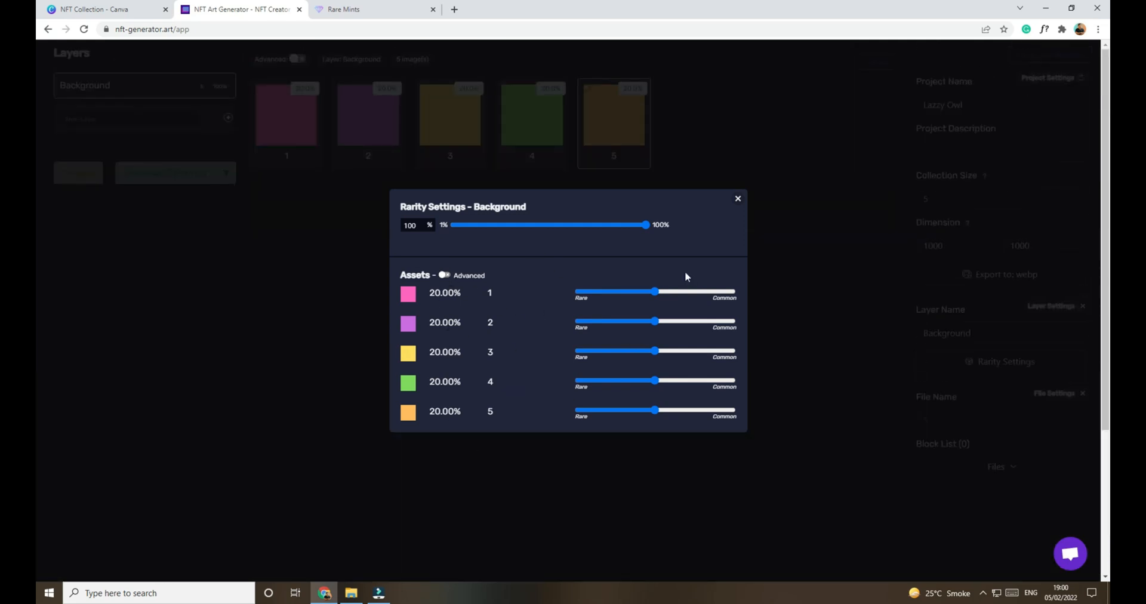
left_click_drag(655, 291, 591, 291)
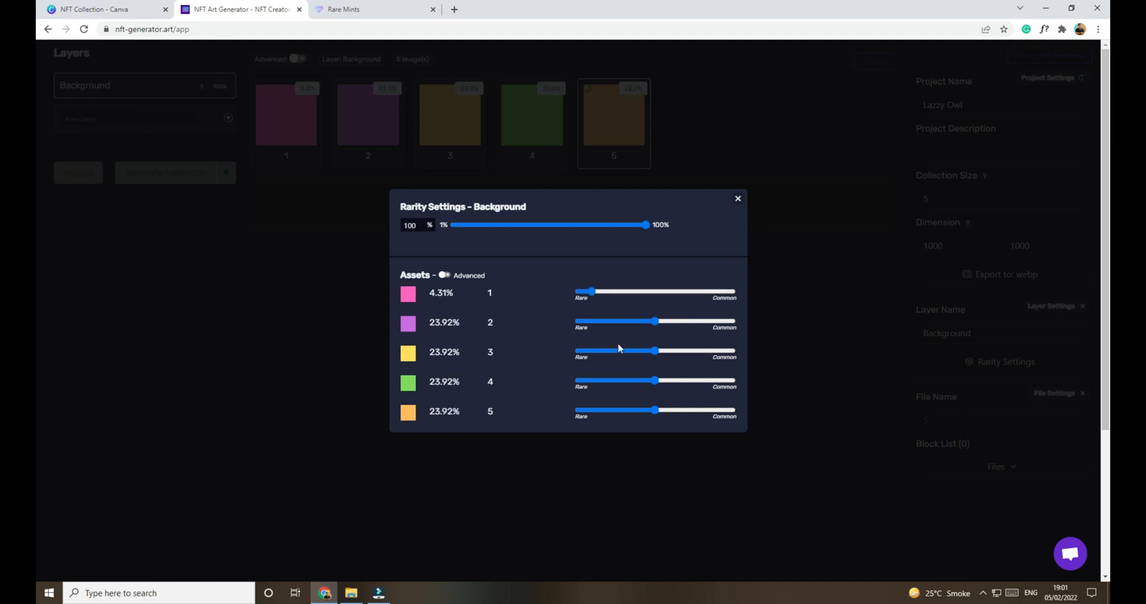
mouse_move(655, 321)
left_mouse_down()
mouse_move(596, 329)
mouse_move(696, 322)
mouse_move(655, 339)
left_mouse_up()
left_click_drag(590, 291, 655, 299)
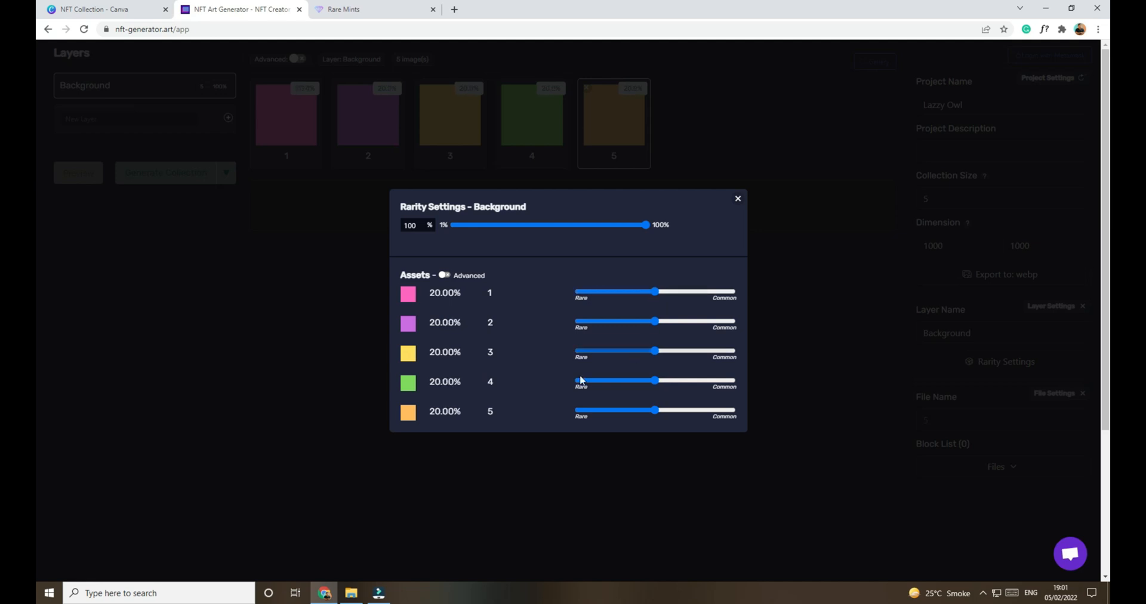
left_click(738, 200)
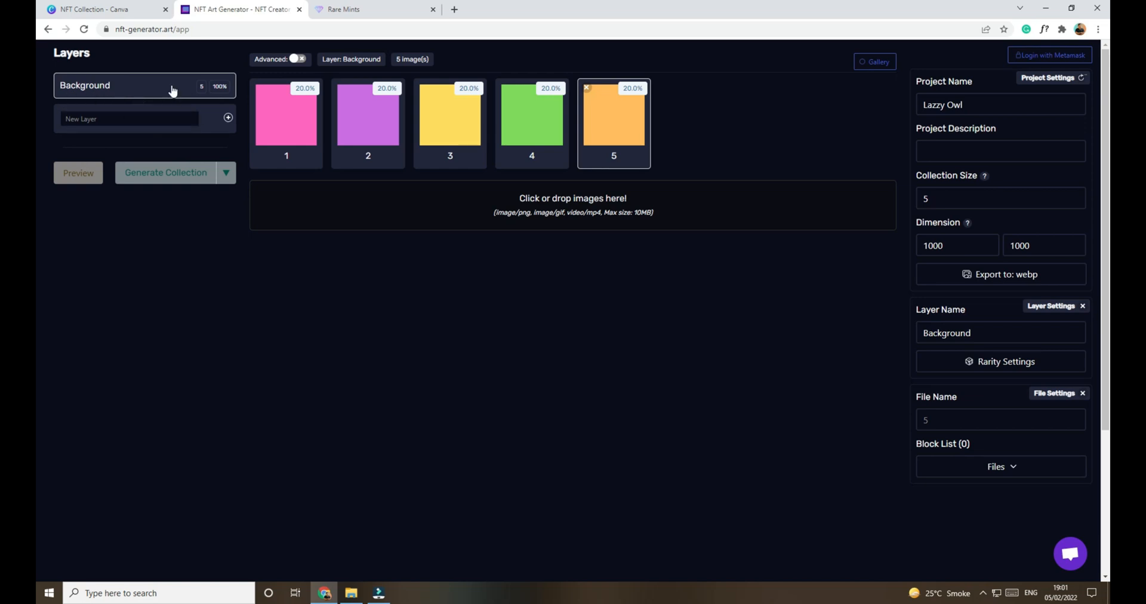
Step: Return File Explorer to the NFT folder, and add a layer named Base character in the browser's NFT Art Generator
key("alt+Tab")
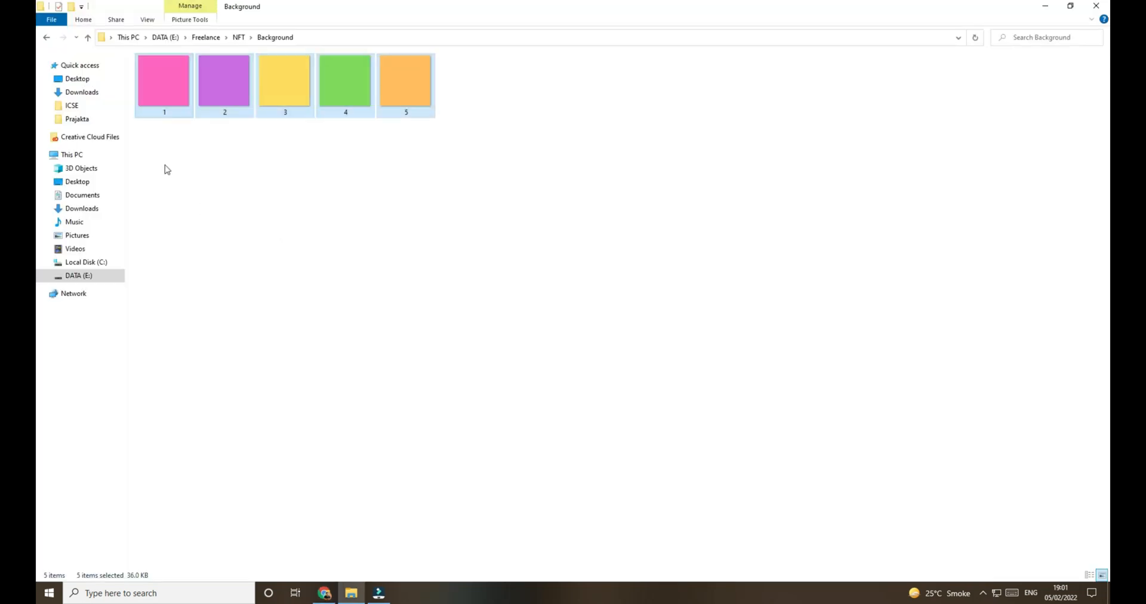
left_click(238, 37)
key("alt+Tab")
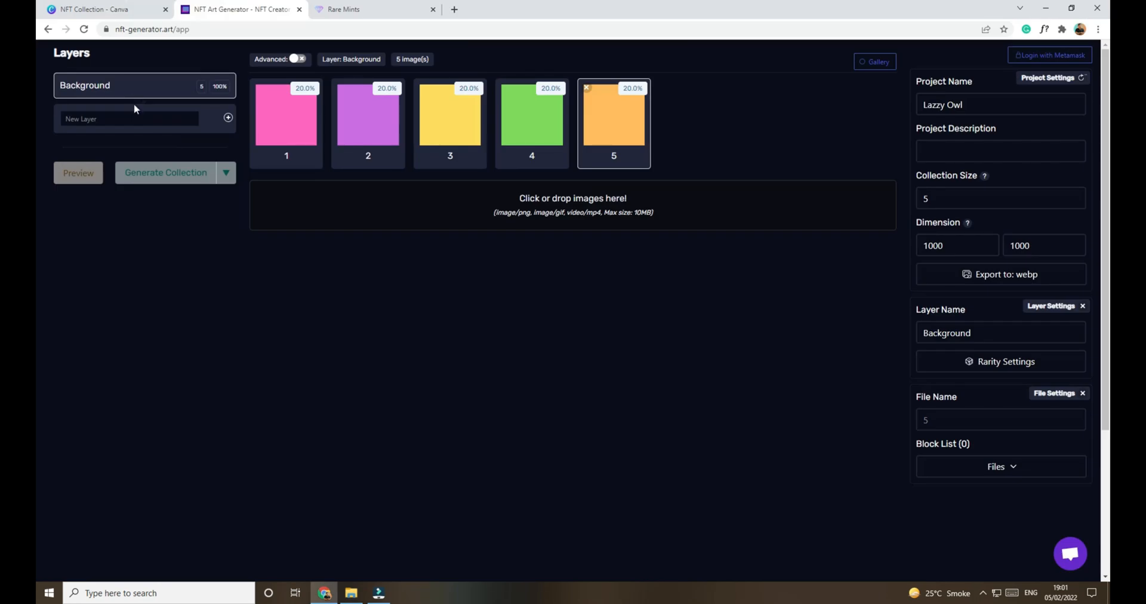
type("Base character")
key("Return")
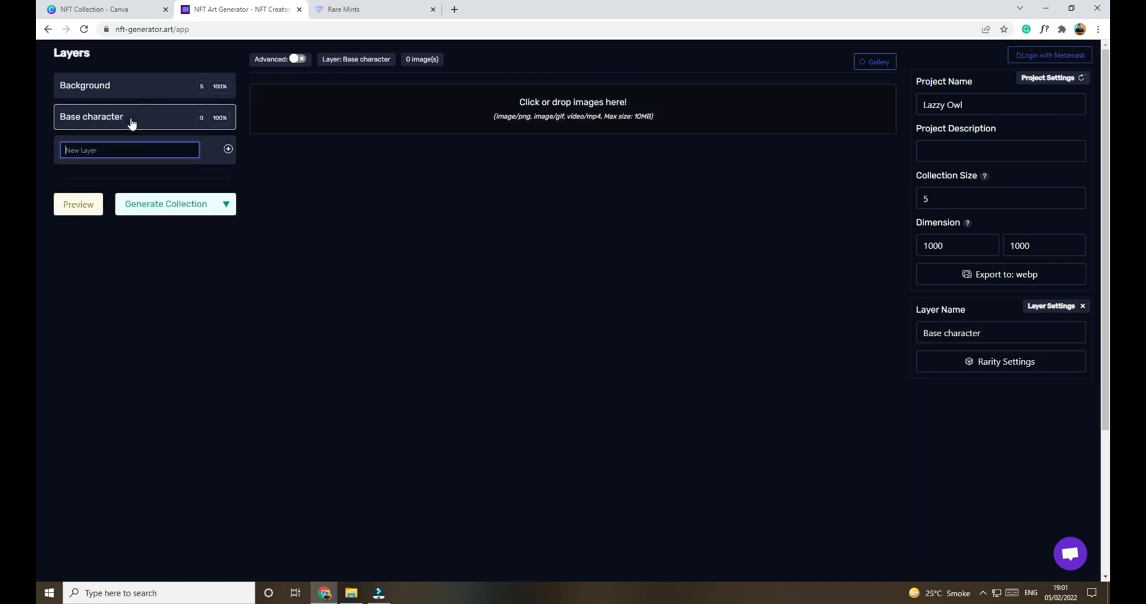
Step: Add all four images from the OWL Base folder in File Explorer to the generator's Base character layer
left_click(351, 592)
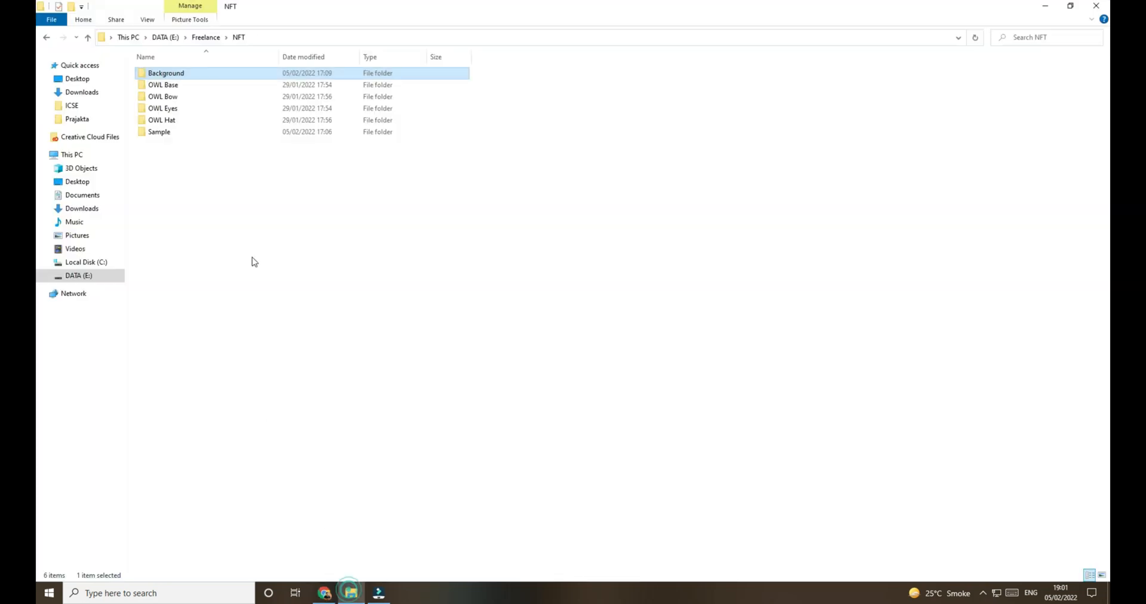
double_click(173, 86)
left_click_drag(176, 139, 438, 78)
left_click_drag(181, 97, 512, 120)
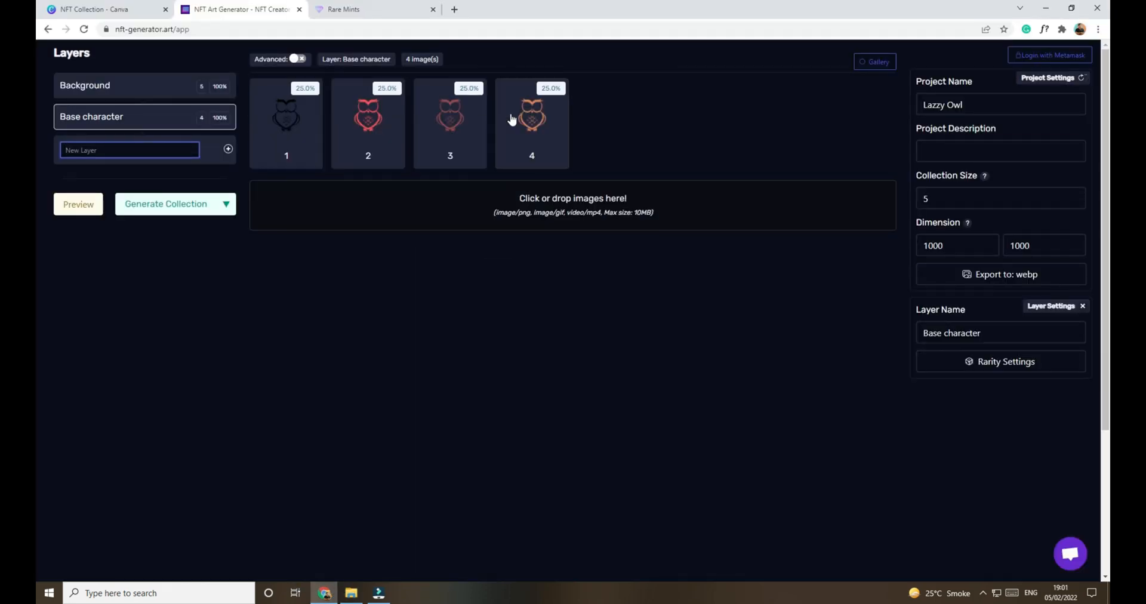
Step: Return File Explorer from OWL Base to the NFT folder, and add a layer named Eyes in the generator
left_click(139, 150)
key("alt+Tab")
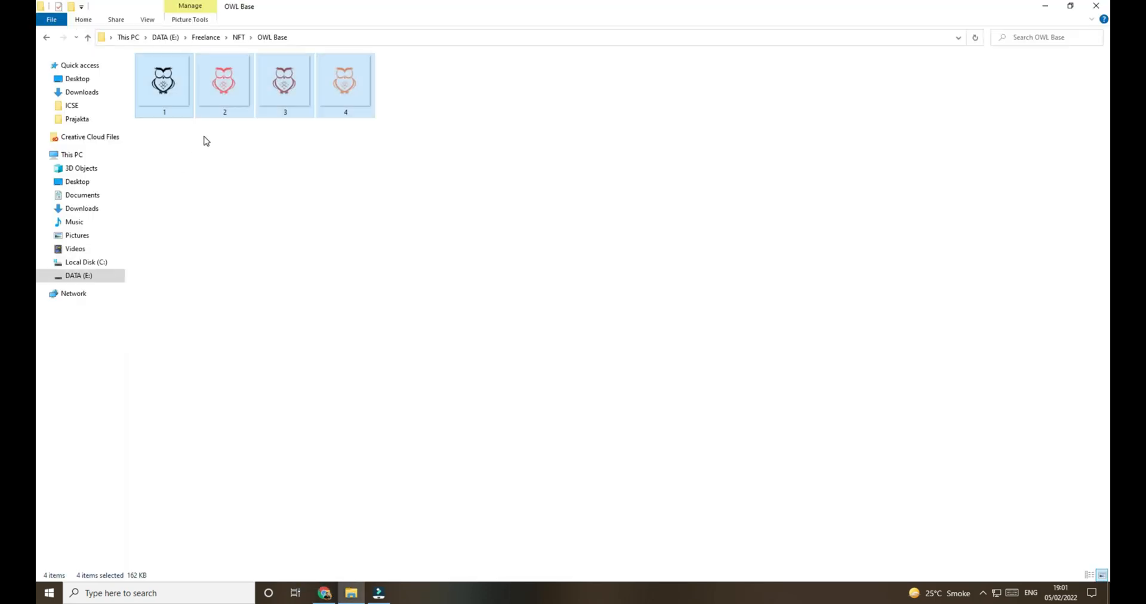
left_click(238, 37)
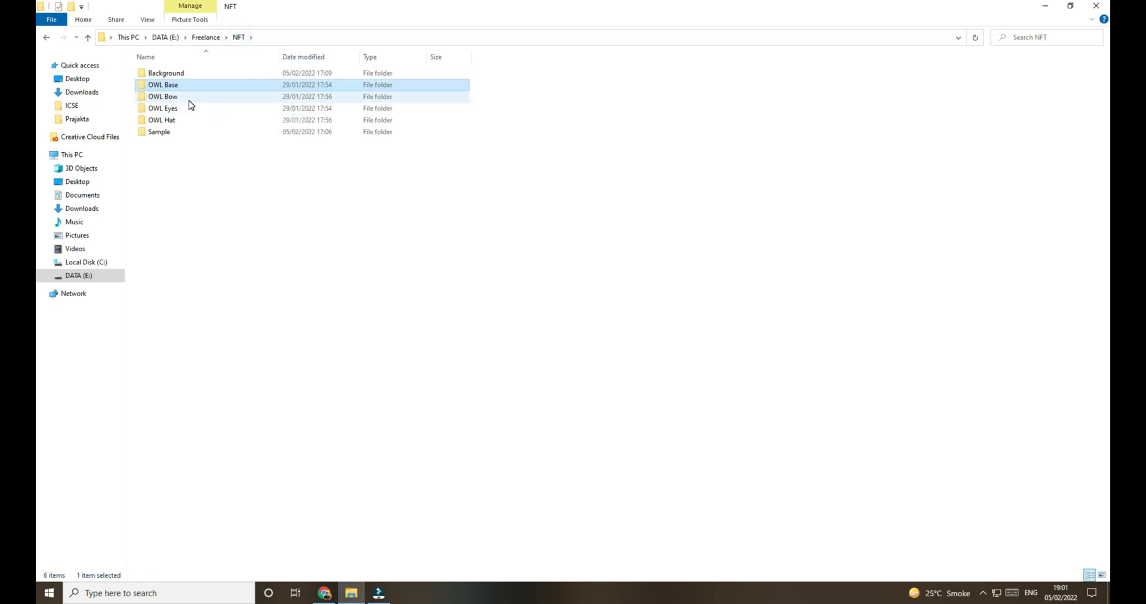
key("alt+Tab")
left_click(153, 146)
type("Eyes")
key("Return")
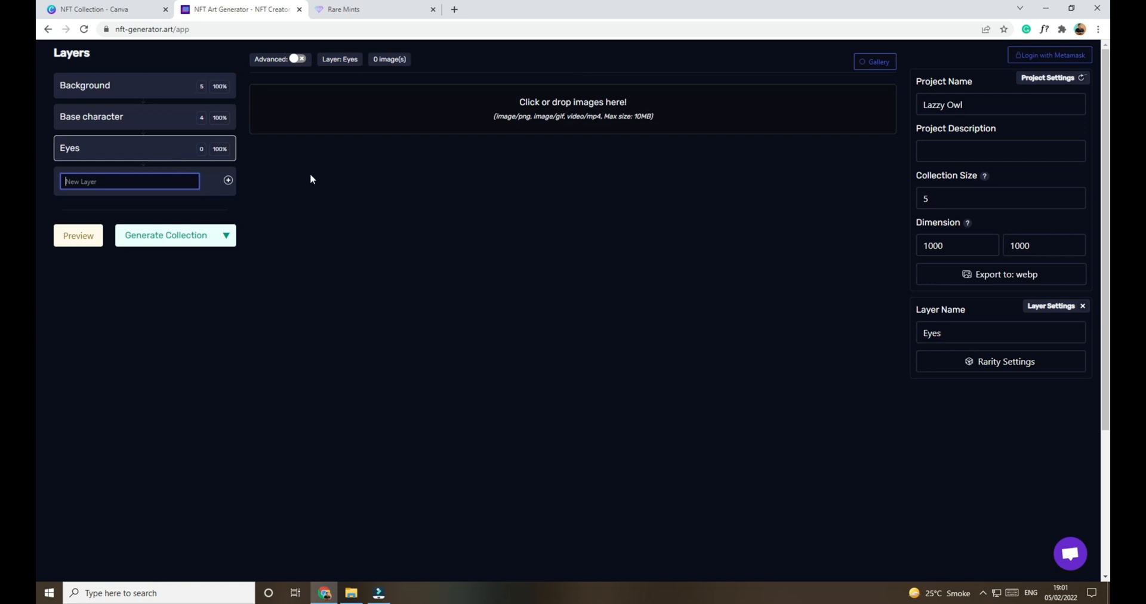
Step: Add all eleven images from the OWL Eyes folder in File Explorer to the generator's Eyes layer
left_click(351, 593)
double_click(166, 113)
key("ctrl+a")
left_click_drag(285, 84, 453, 118)
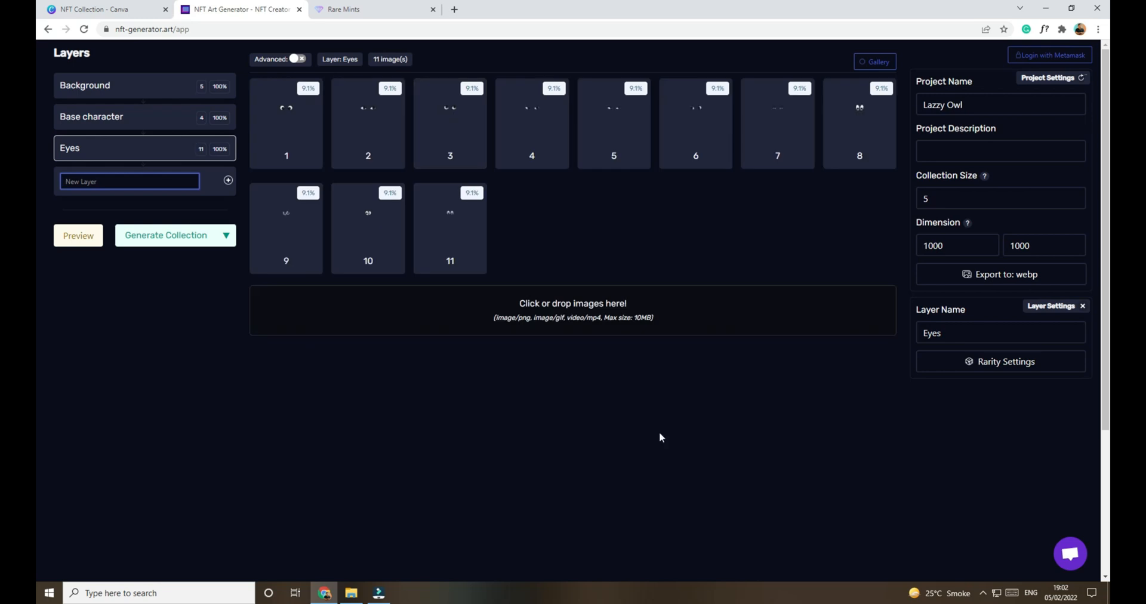
Step: Make eyes images 7, 8 and 9 rarer at 4.2% and images 10 and 11 at 4.7% in the Eyes layer's rarity settings
left_click(991, 365)
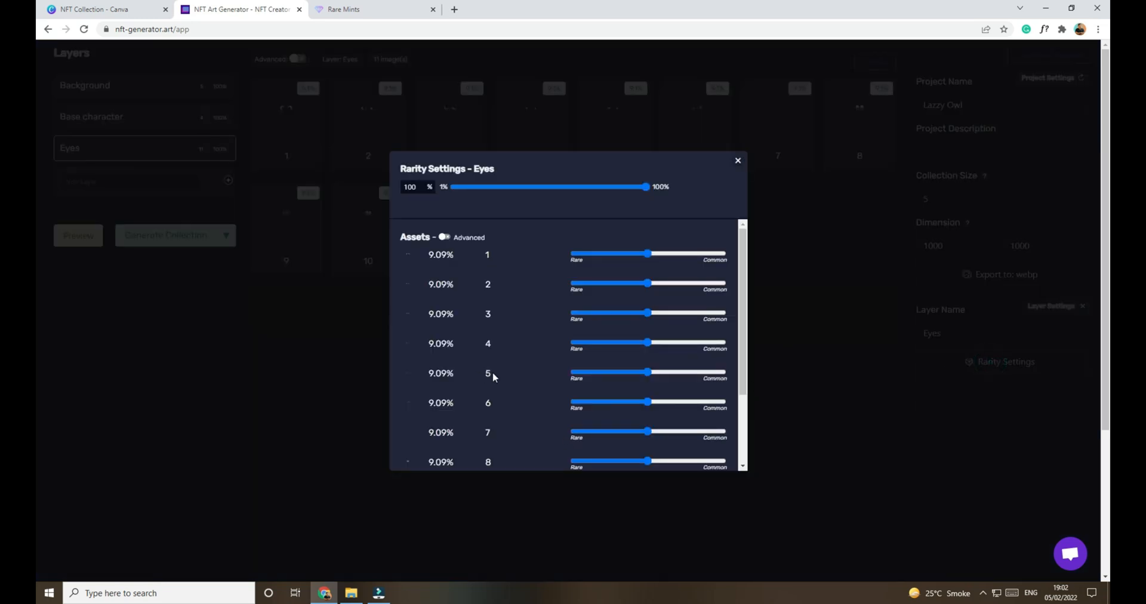
scroll(493, 376, "down", 2)
left_click(738, 161)
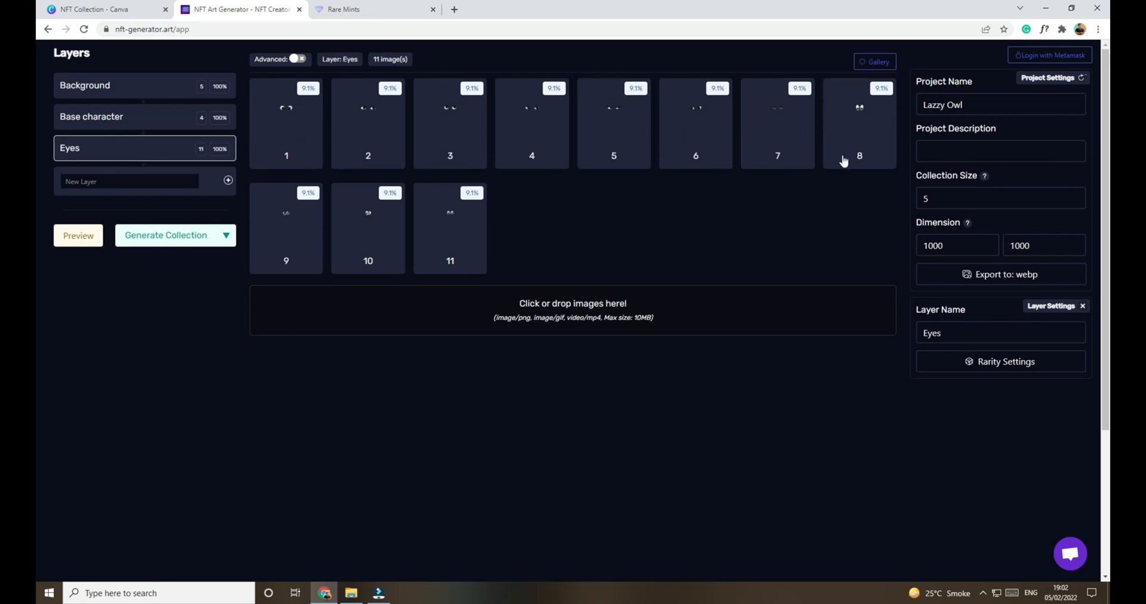
left_click(989, 362)
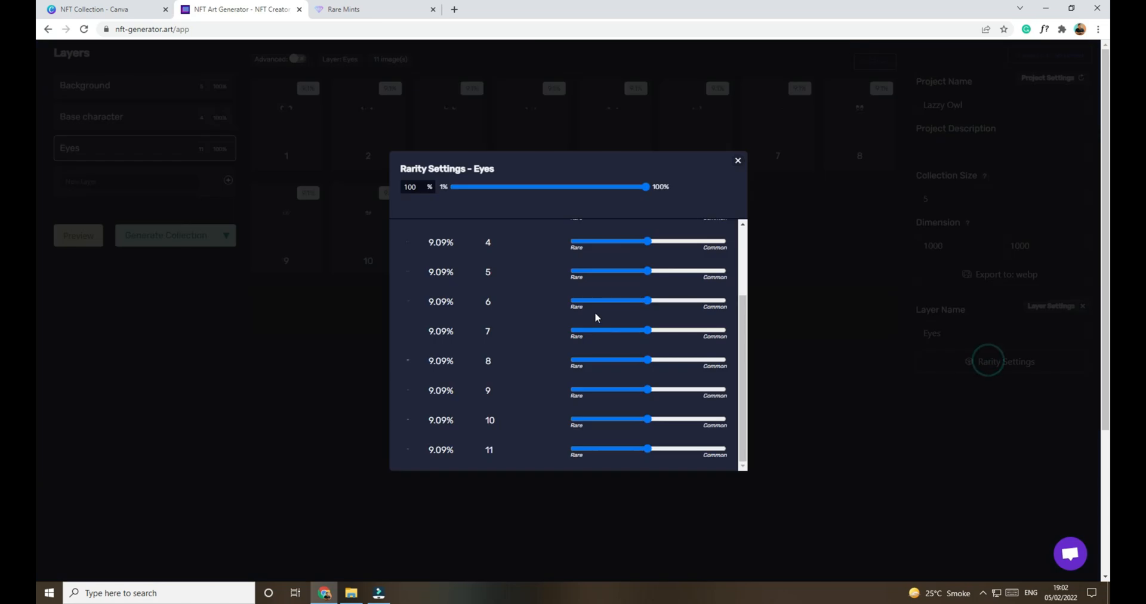
left_click_drag(650, 332, 598, 332)
left_click_drag(648, 360, 598, 391)
left_click_drag(648, 419, 599, 420)
left_click_drag(647, 449, 599, 448)
left_click(737, 162)
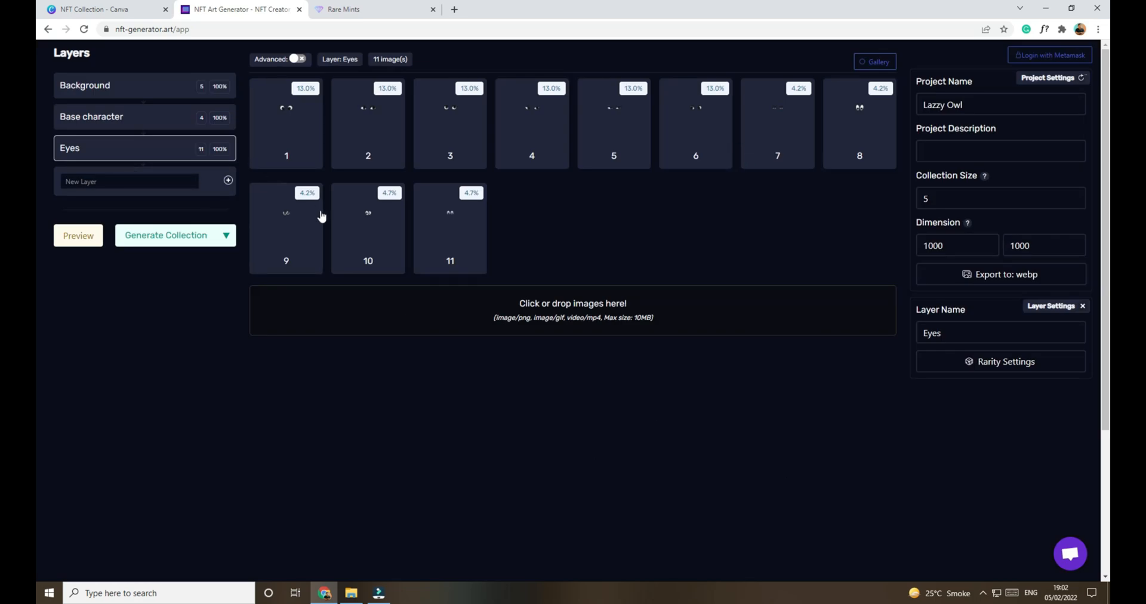
Step: Return File Explorer from OWL Eyes to the NFT folder, and add a layer named Hat in the generator
key("alt+Tab")
left_click(292, 162)
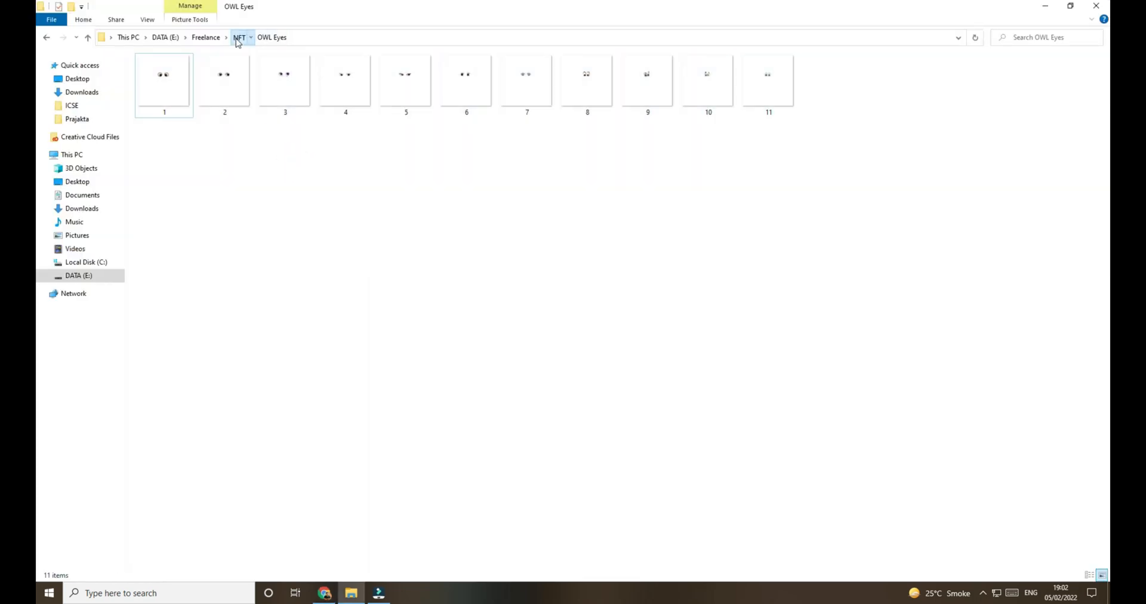
left_click(237, 38)
key("alt+Tab")
left_click(120, 180)
type("Hate")
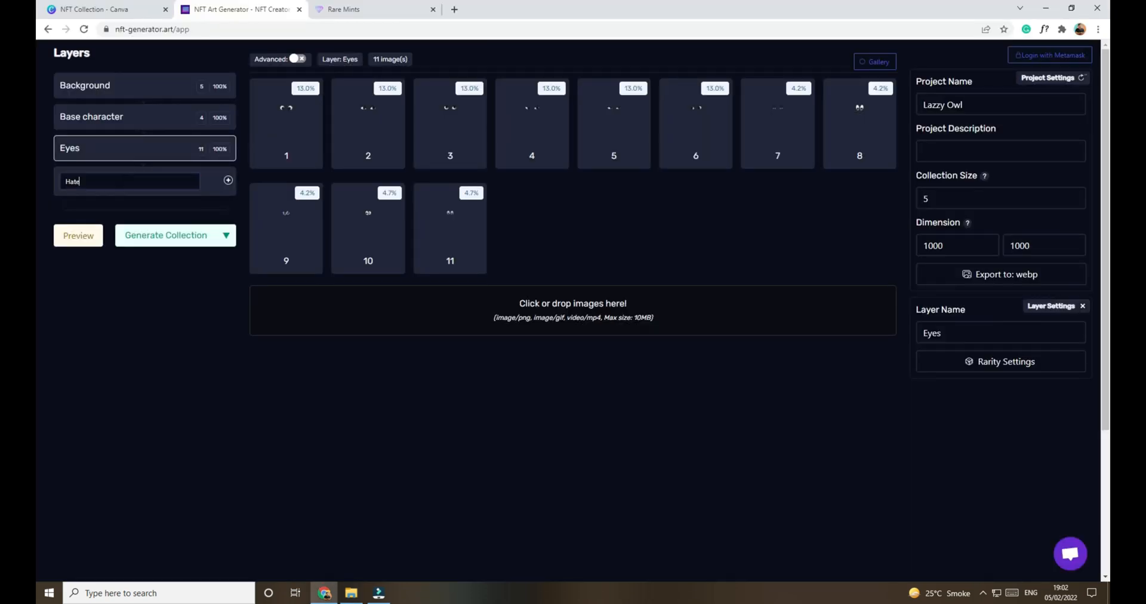
key("Return")
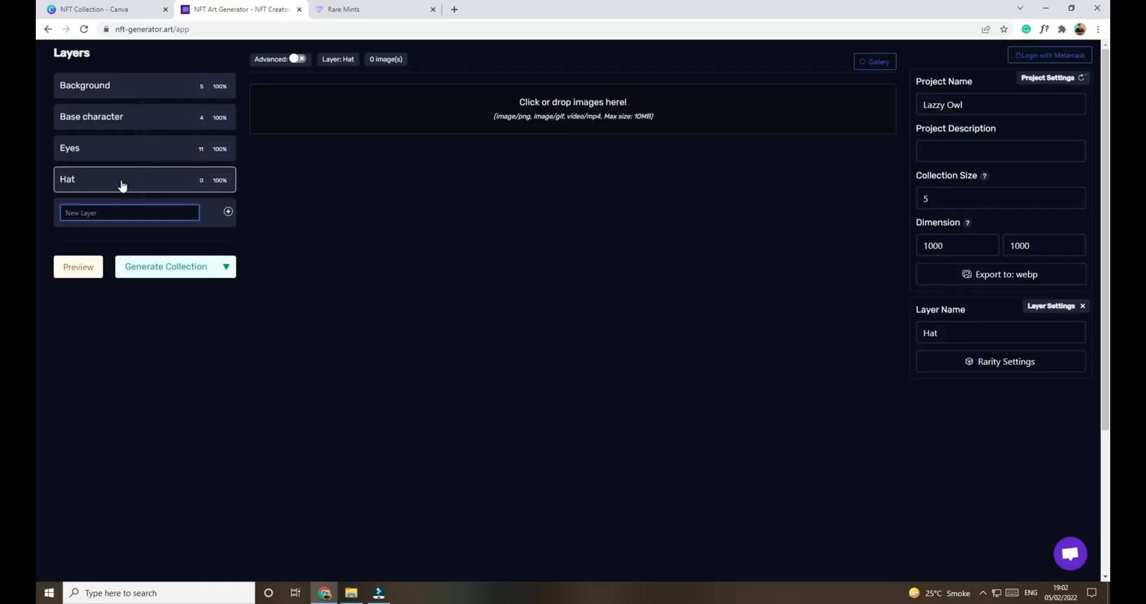
Step: Add all seven images from the OWL Hat folder in File Explorer to the generator's Hat layer
left_click(347, 599)
double_click(173, 119)
left_click_drag(179, 138, 579, 72)
left_click_drag(178, 91, 477, 125)
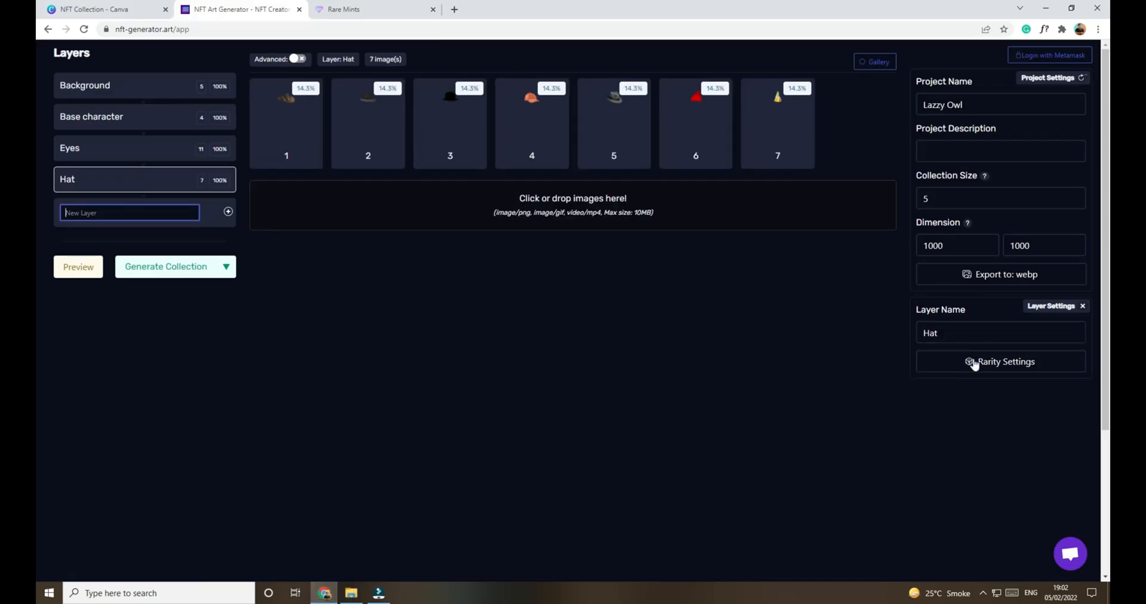
Step: Make hat images 6 and 7 rarer at 3.36% each in the Hat layer's rarity settings
left_click(974, 362)
scroll(654, 267, "down", 3)
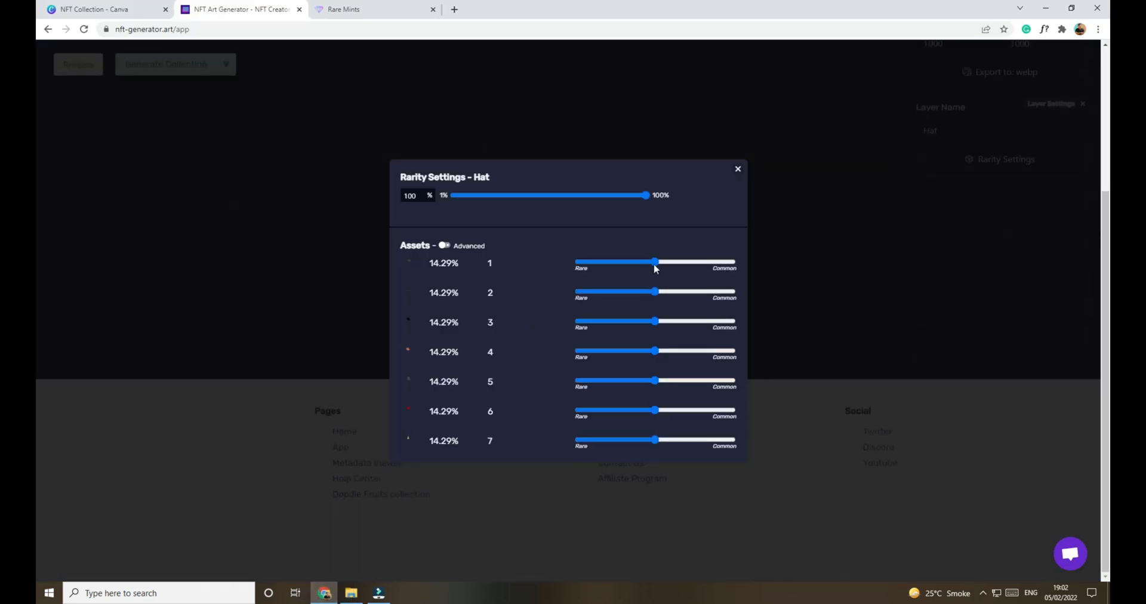
left_click(739, 171)
scroll(729, 235, "up", 3)
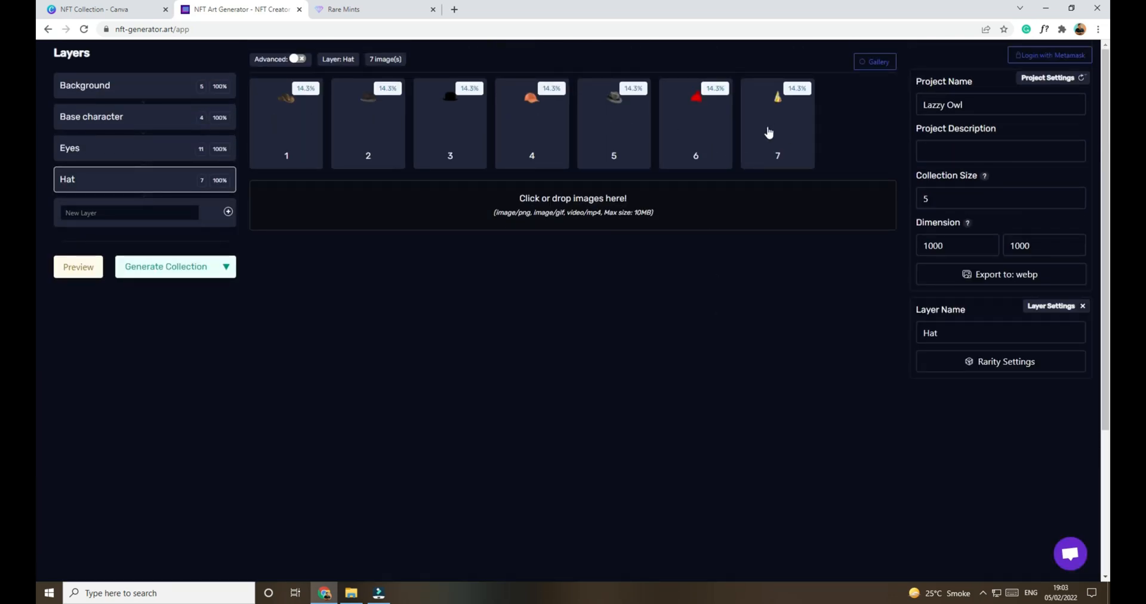
left_click(1033, 364)
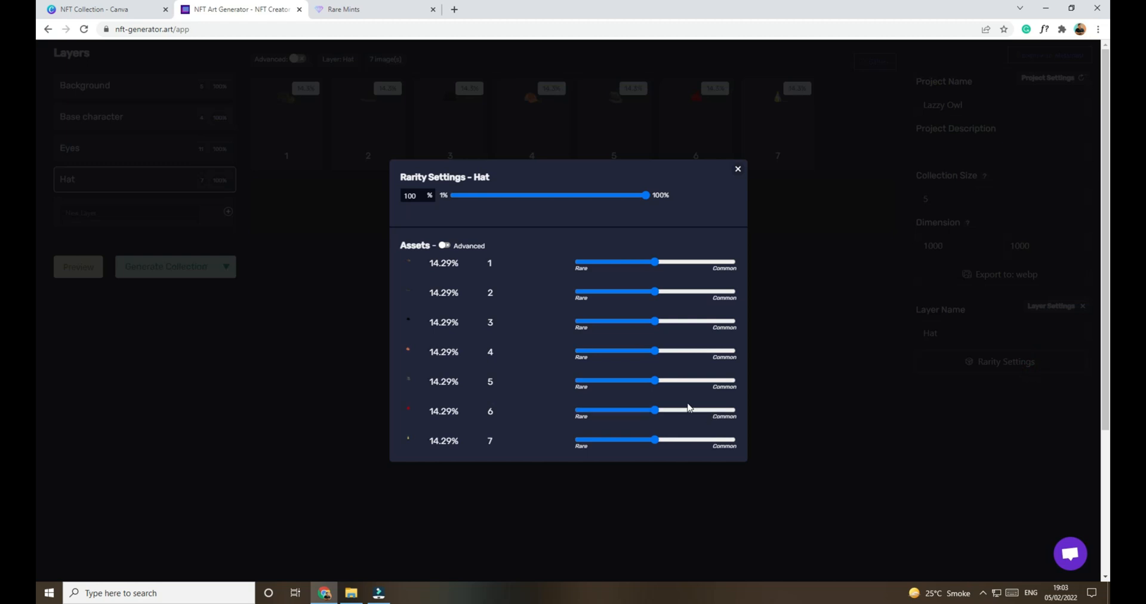
left_click_drag(654, 410, 594, 413)
left_click_drag(655, 439, 591, 441)
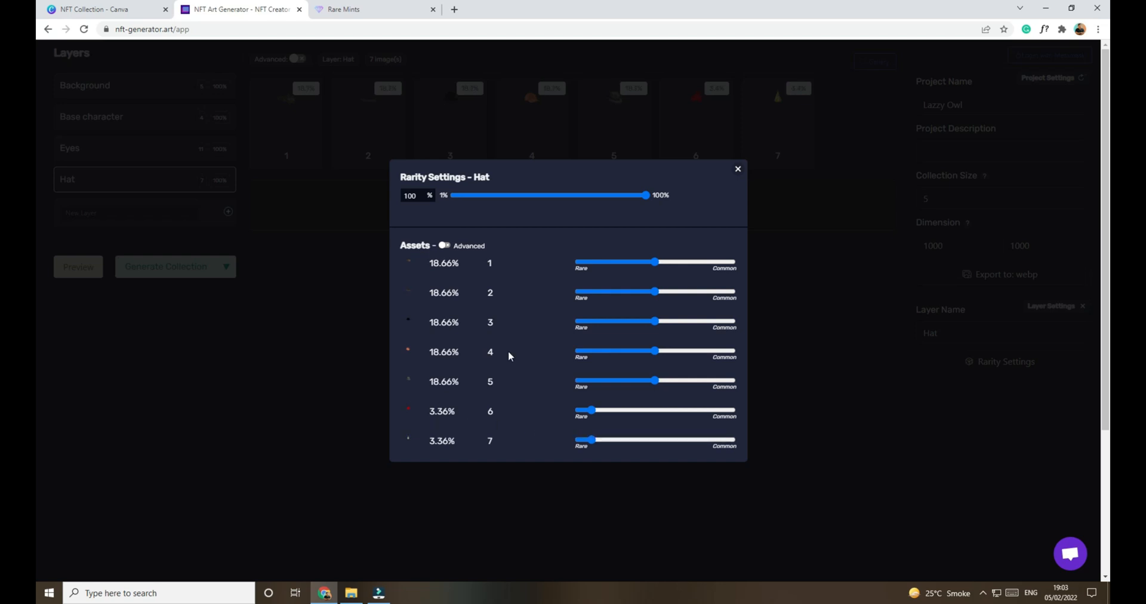
left_click(737, 169)
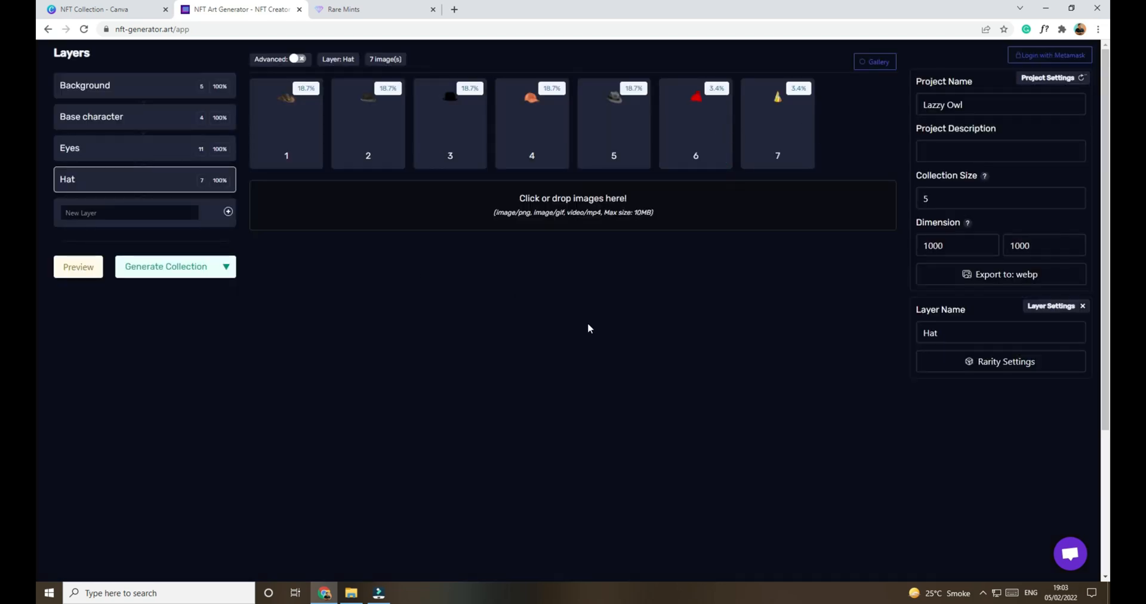
Step: Return File Explorer from OWL Hat to the NFT folder, and add a layer named Bow in the generator
key("alt+Tab")
key("ctrl+a")
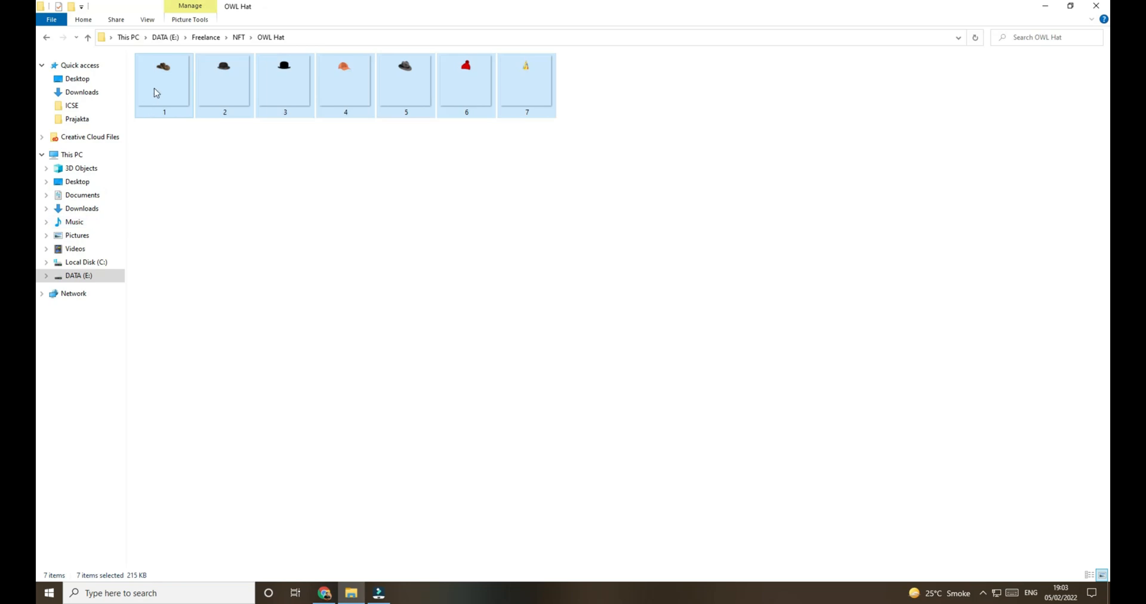
left_click(238, 38)
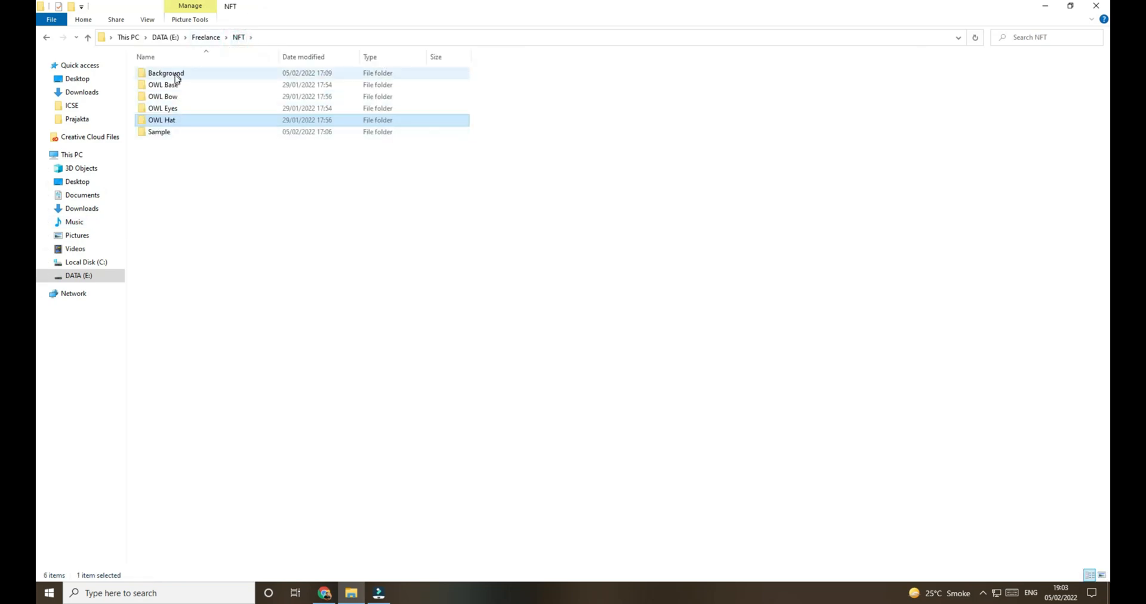
key("alt+Tab")
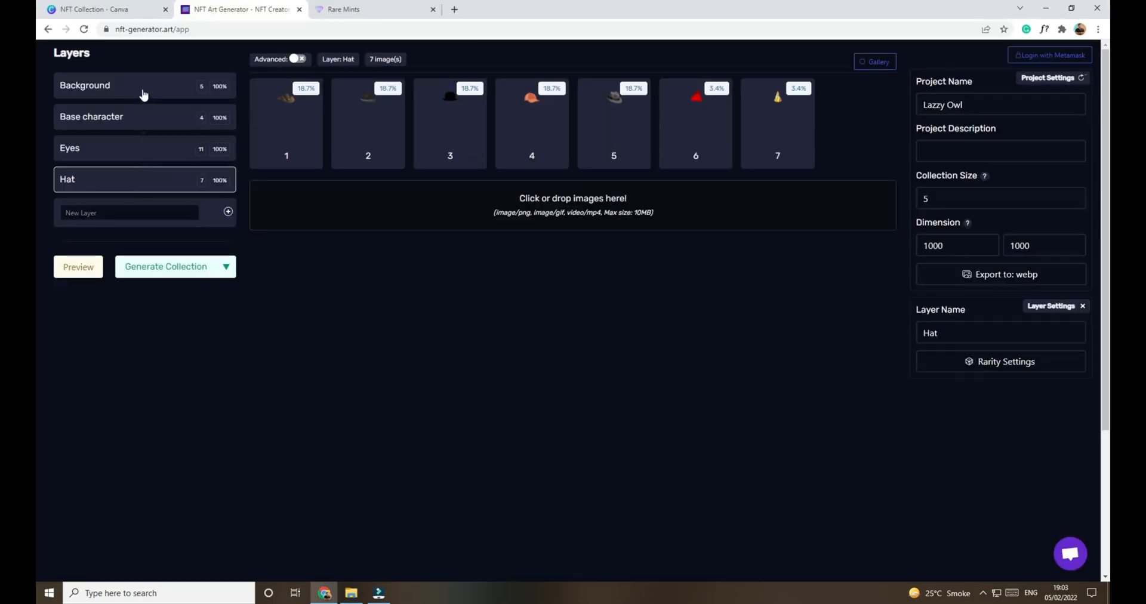
key("alt+Tab")
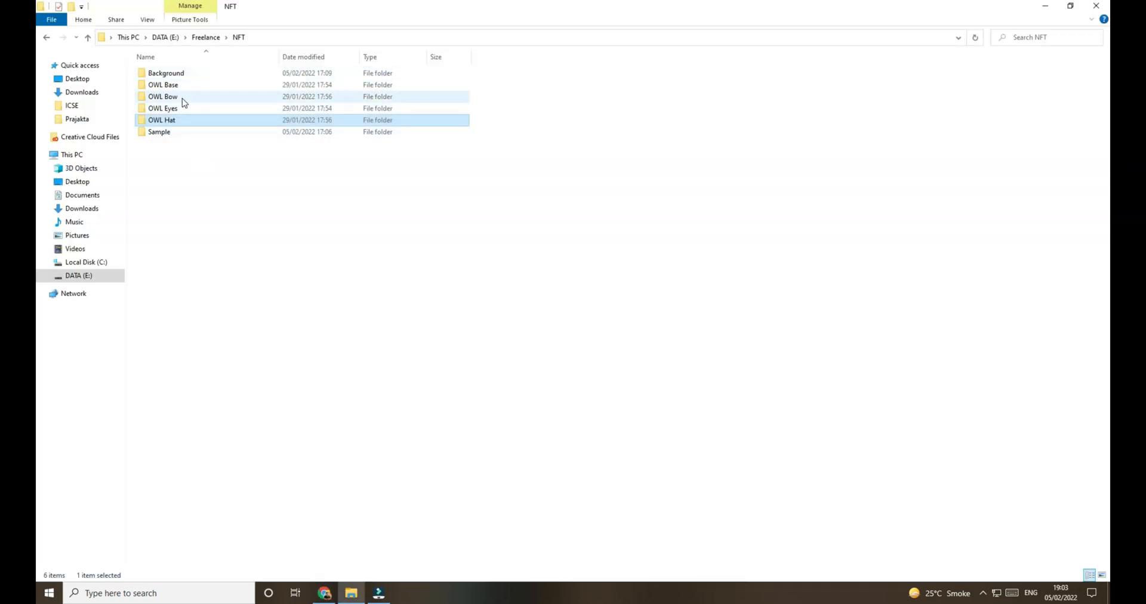
key("alt+Tab")
left_click(143, 209)
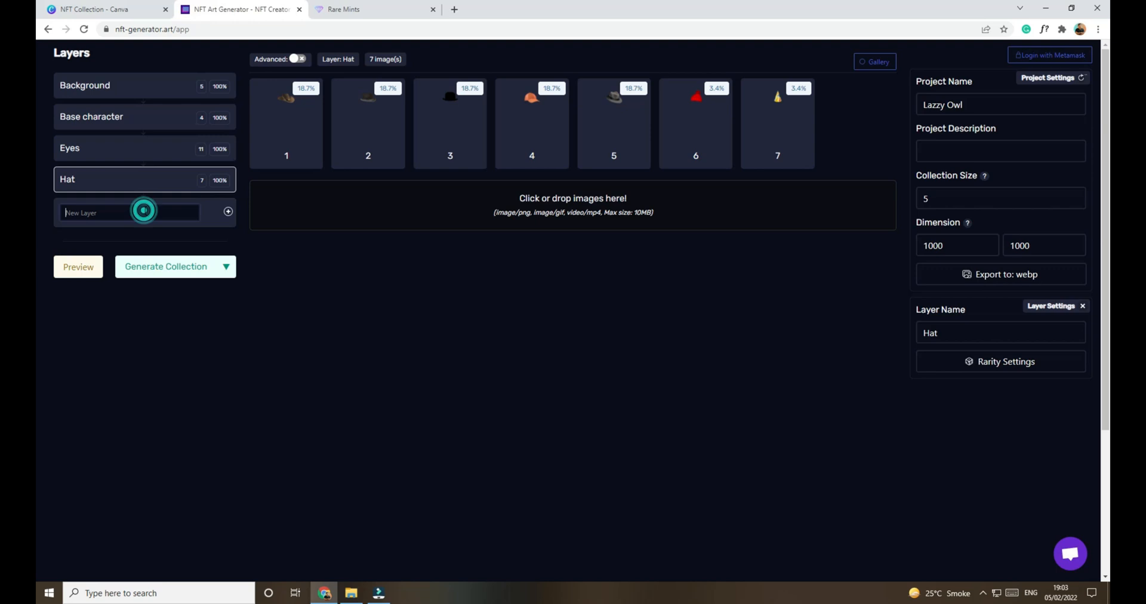
type("Bow")
key("Return")
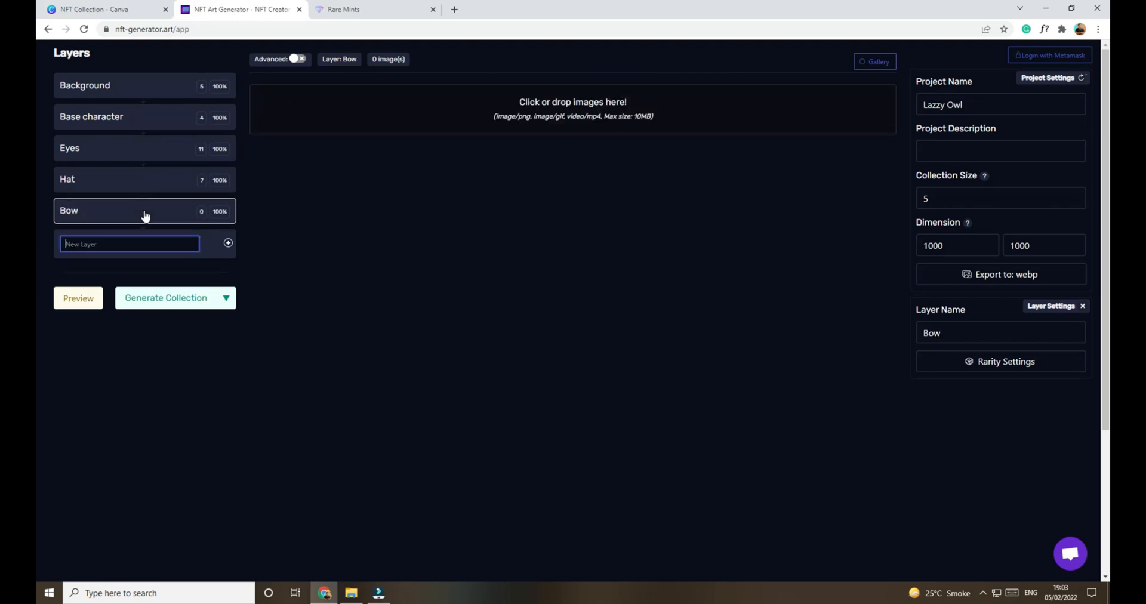
Step: Add all six images from the OWL Bow folder in File Explorer to the generator's Bow layer
left_click(352, 585)
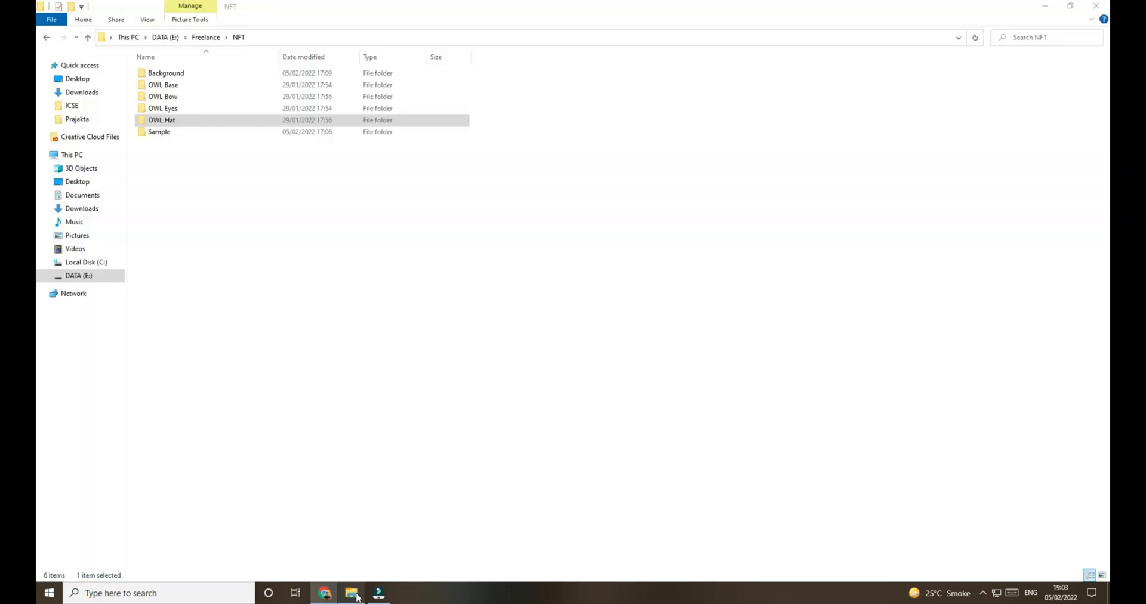
double_click(179, 103)
left_click_drag(171, 140, 580, 77)
left_click_drag(167, 99, 467, 129)
left_click(505, 310)
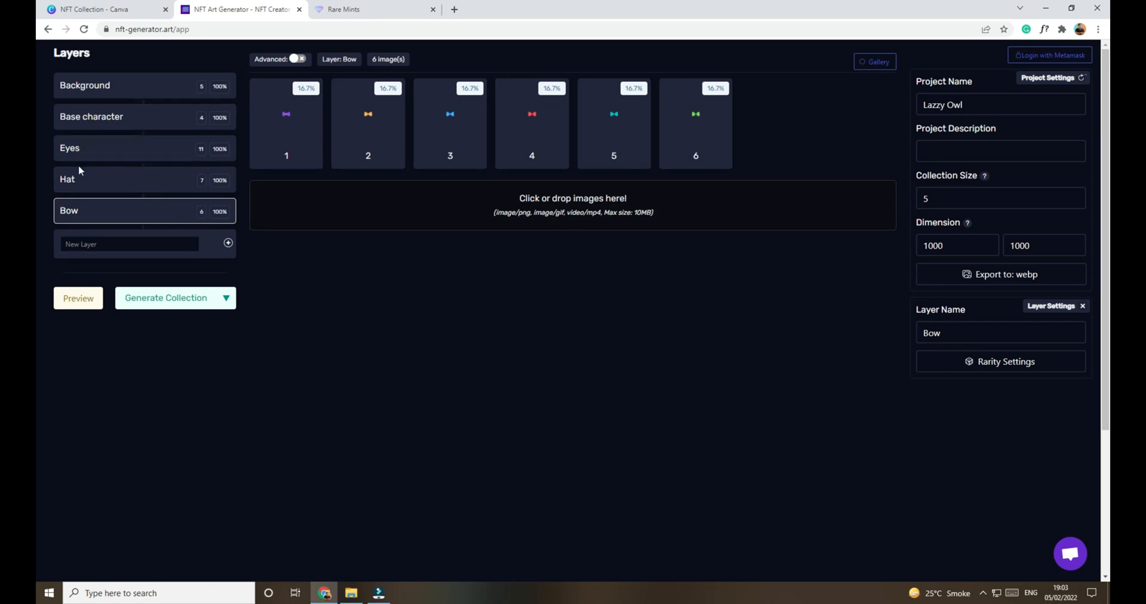
Step: Set the collection size to 100 and the export format to Png in the project settings
left_click(366, 362)
double_click(961, 200)
type("100")
left_click(950, 197)
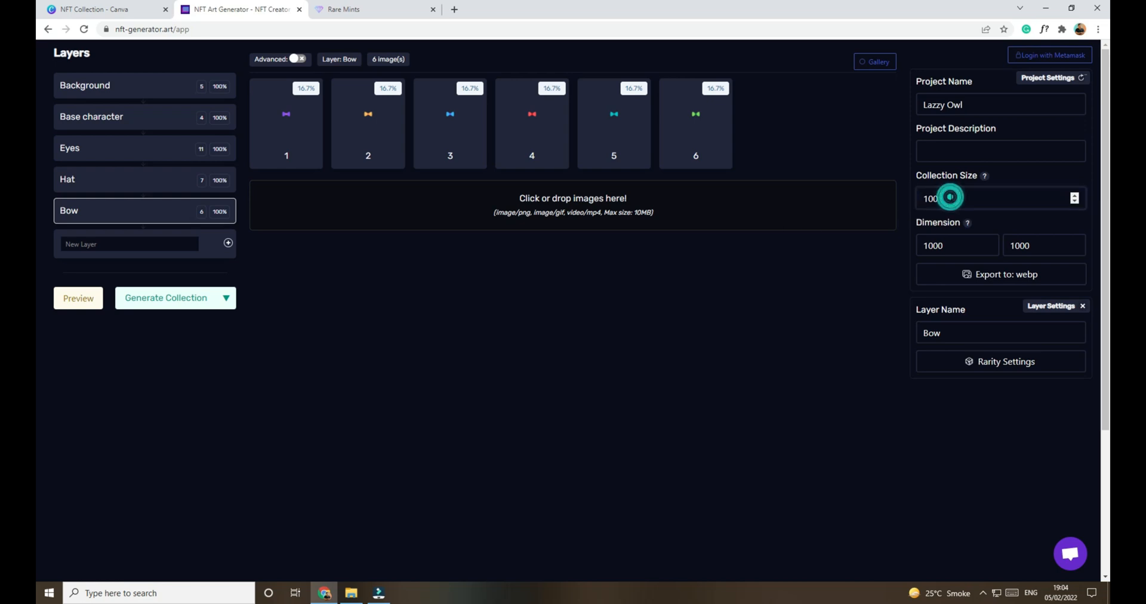
left_click(1017, 273)
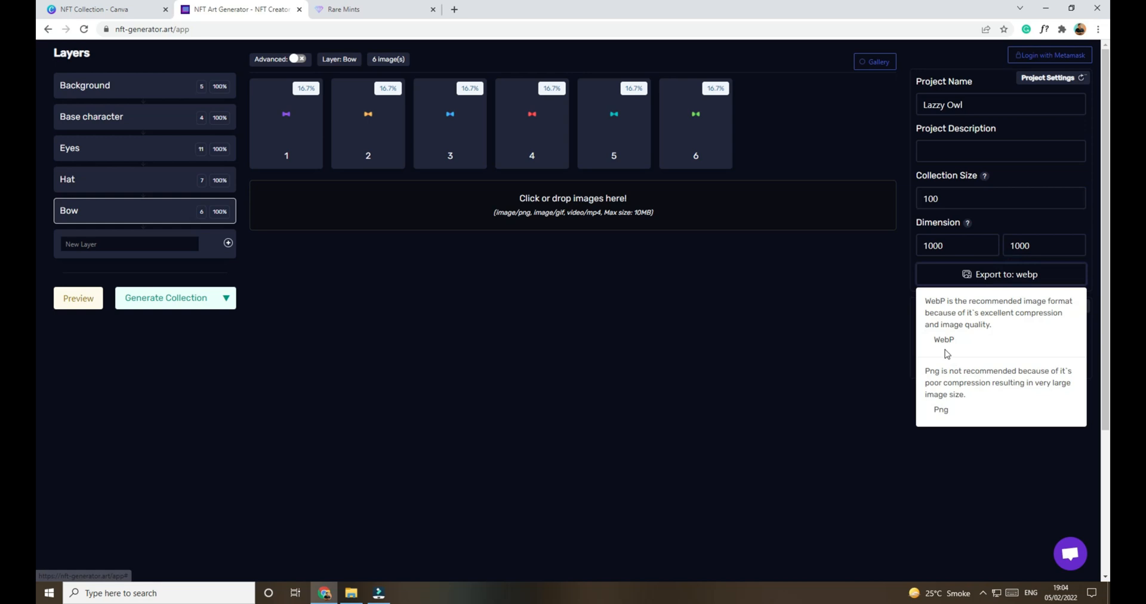
left_click(941, 410)
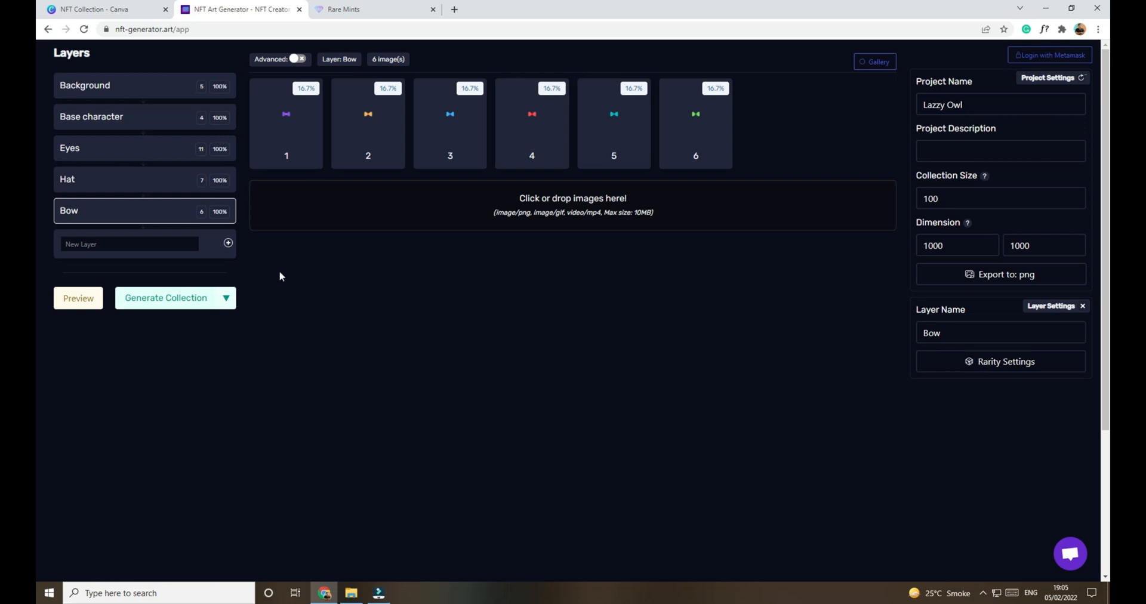
Step: Preview several random owl combinations made from the five layers
left_click(76, 308)
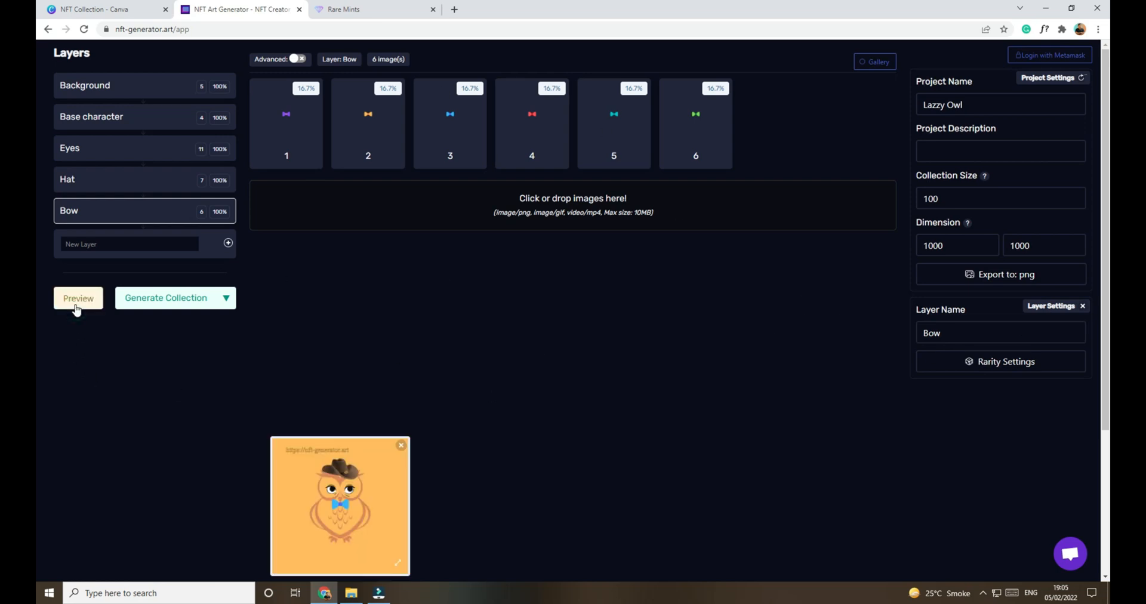
left_click(82, 304)
left_click(81, 304)
left_click(81, 303)
left_click(81, 304)
left_click(81, 304)
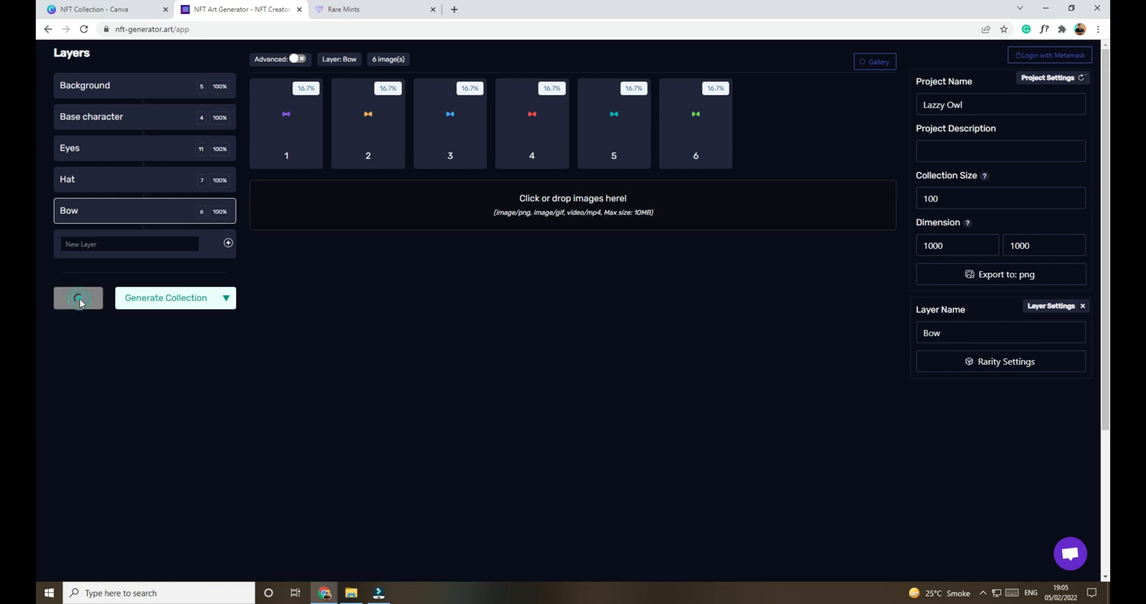
Step: Preview a few more random owl combinations before generating the collection
left_click(82, 303)
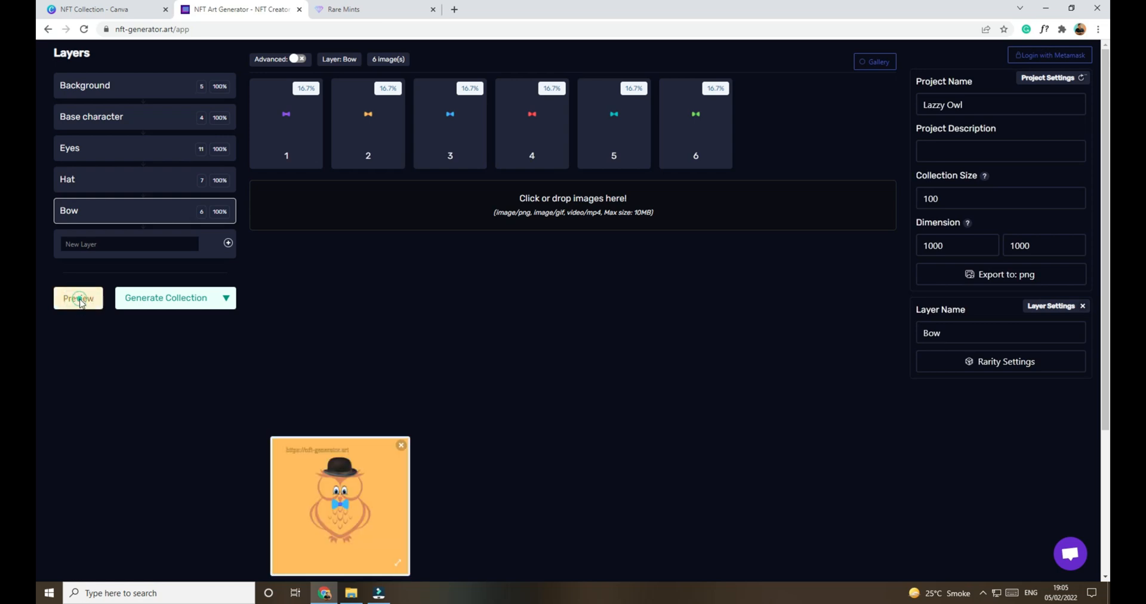
left_click(81, 304)
left_click(82, 303)
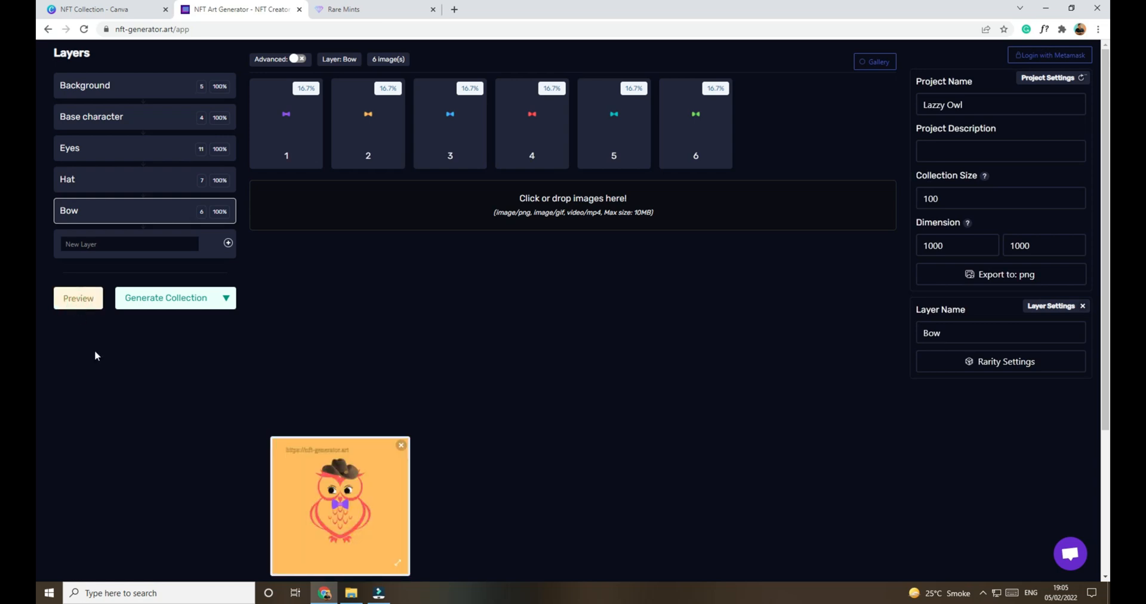
Step: Generate the owl collection and download it, providing the e-mail address requested for the download
left_click(198, 303)
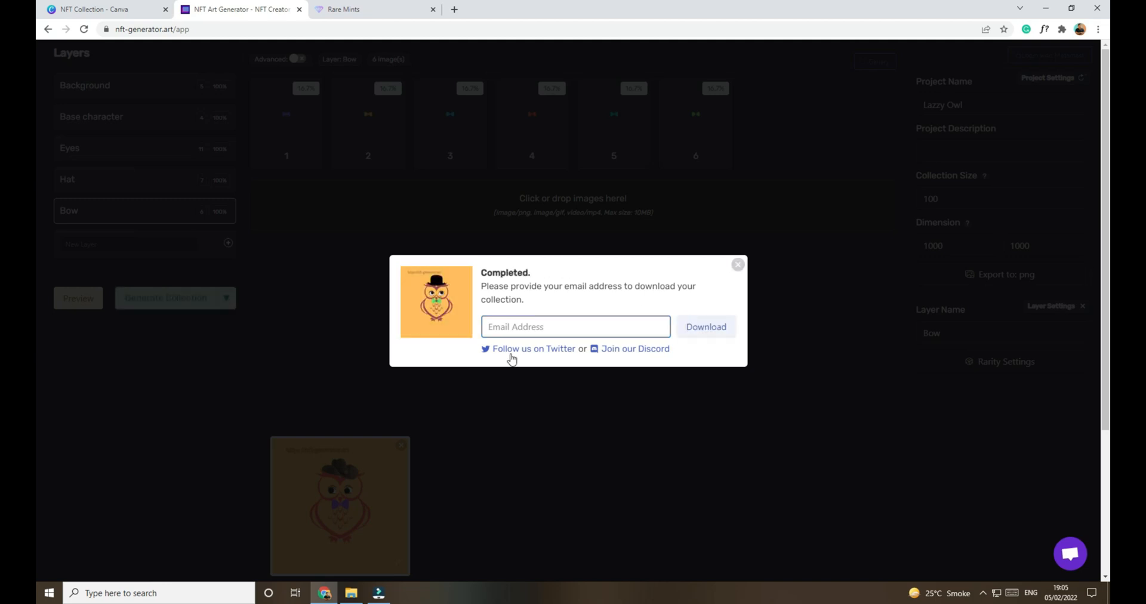
left_click(552, 333)
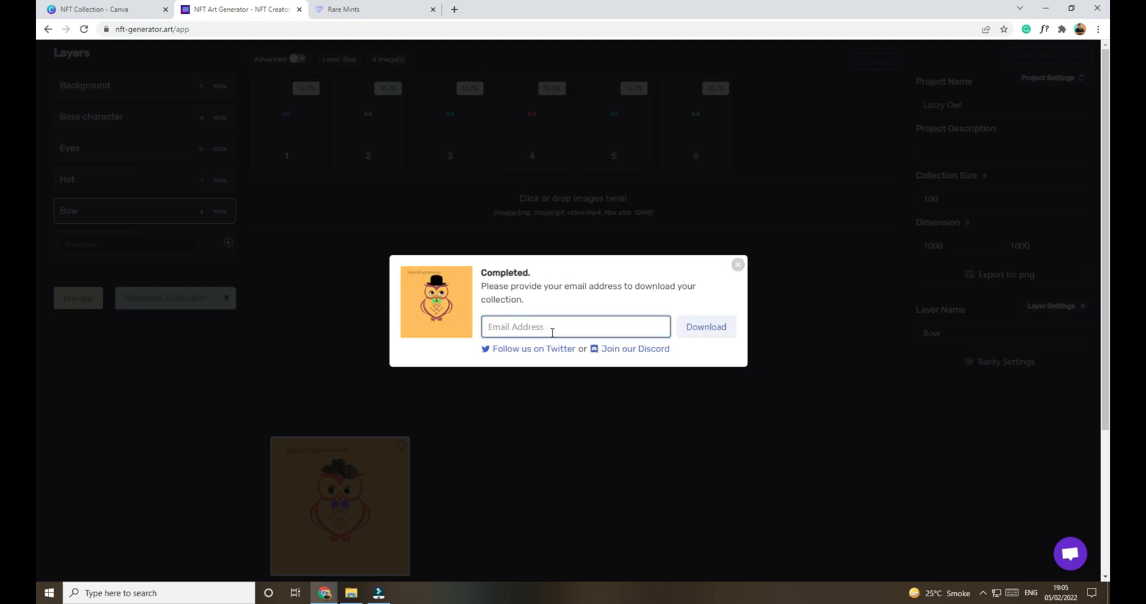
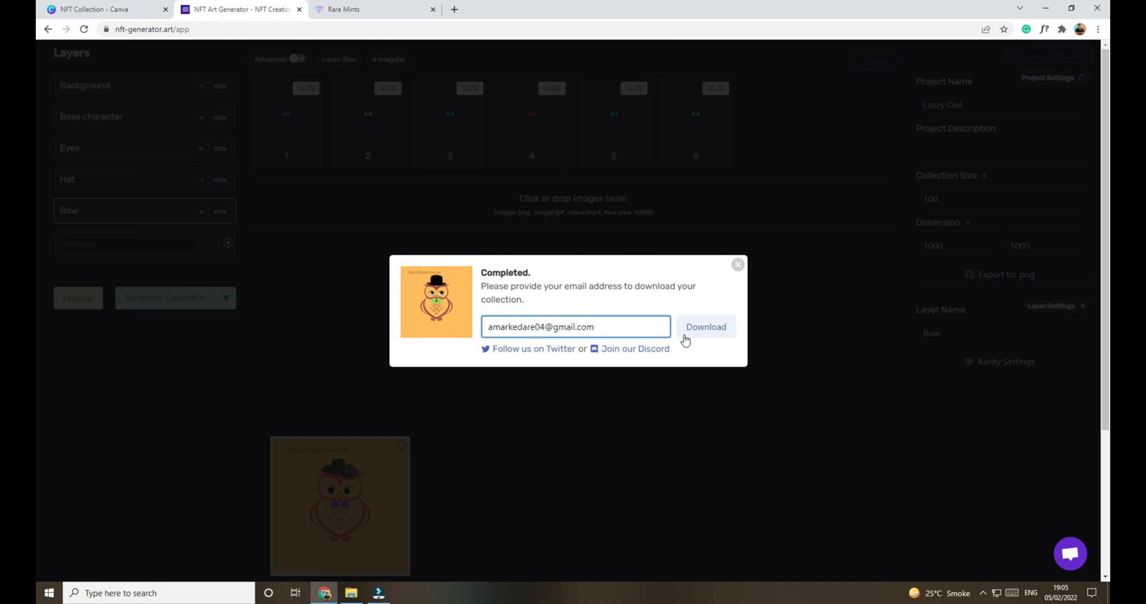
left_click(708, 333)
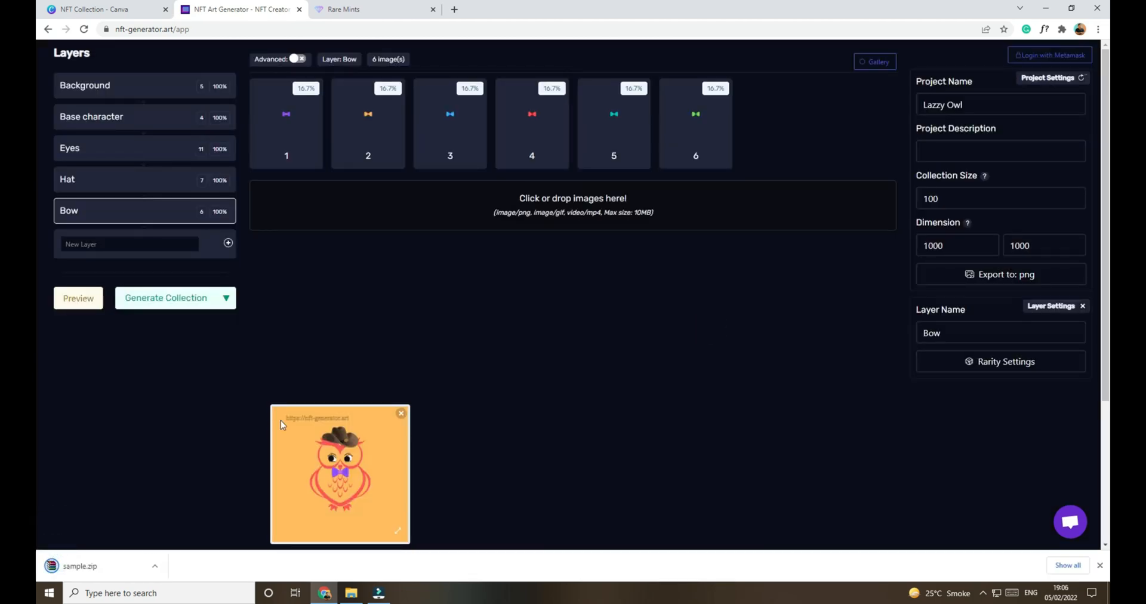
Step: In File Explorer, create a folder named NFT Collections inside the NFT folder and open it
left_click(345, 595)
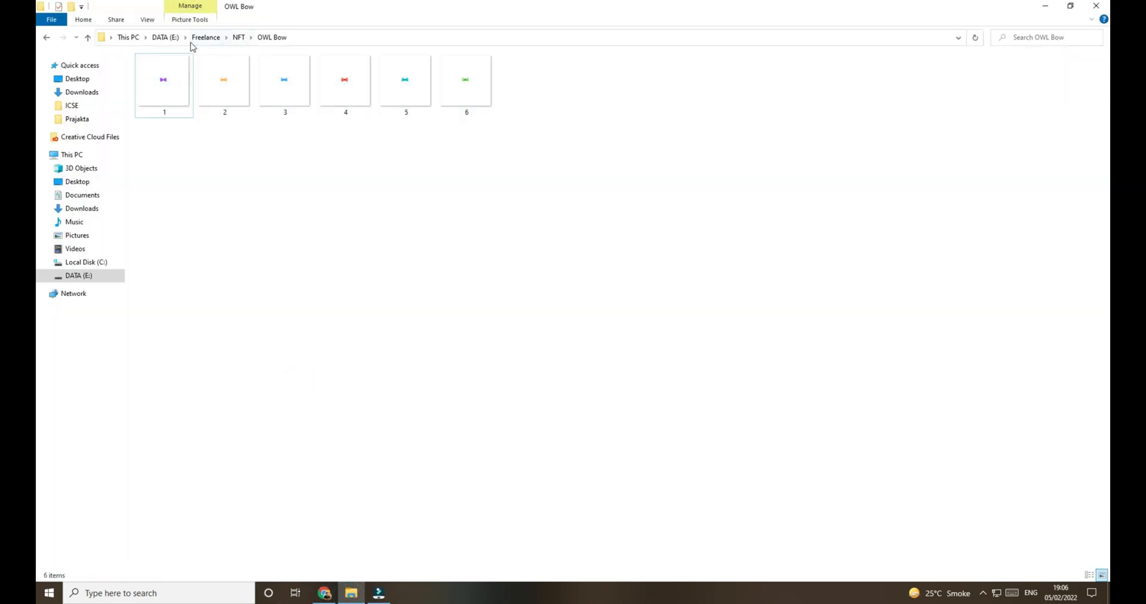
left_click(238, 38)
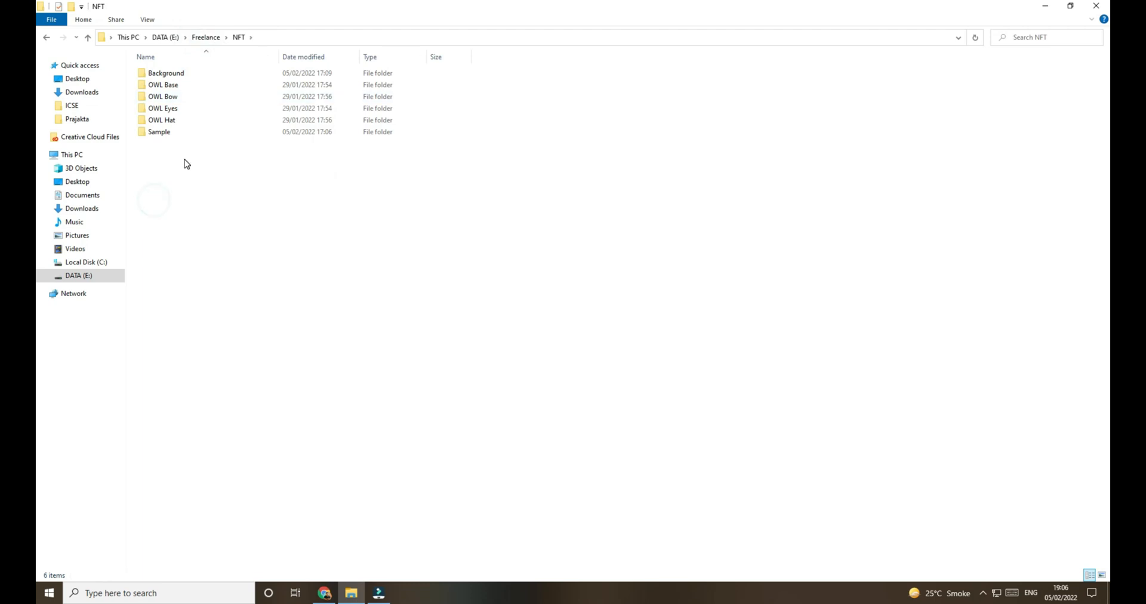
key("ctrl+shift+n")
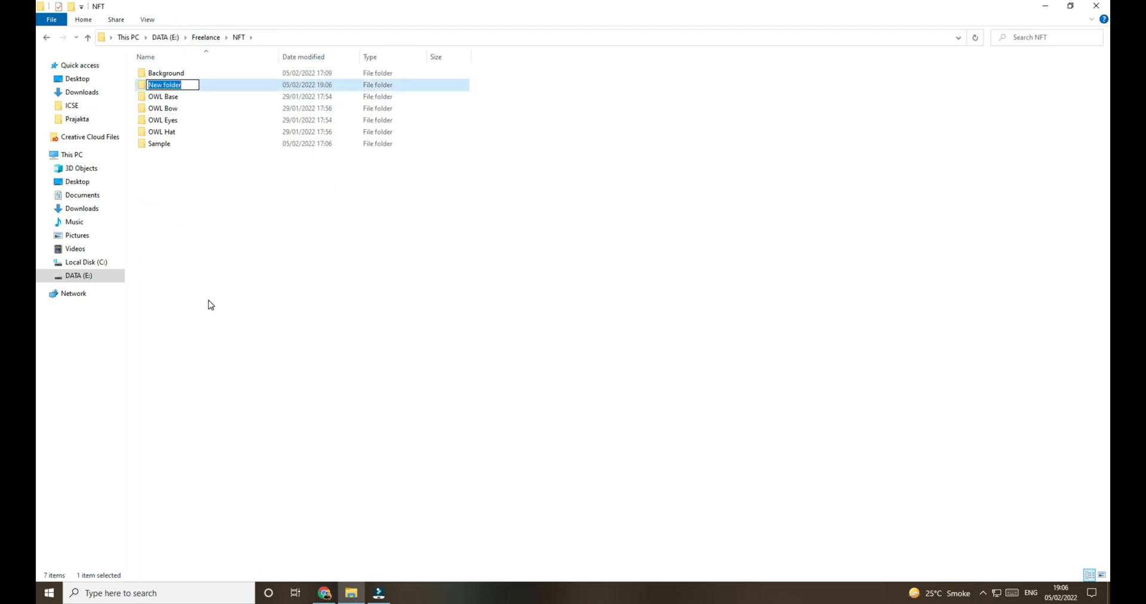
type("NFT Collections")
key("Return")
key("Return")
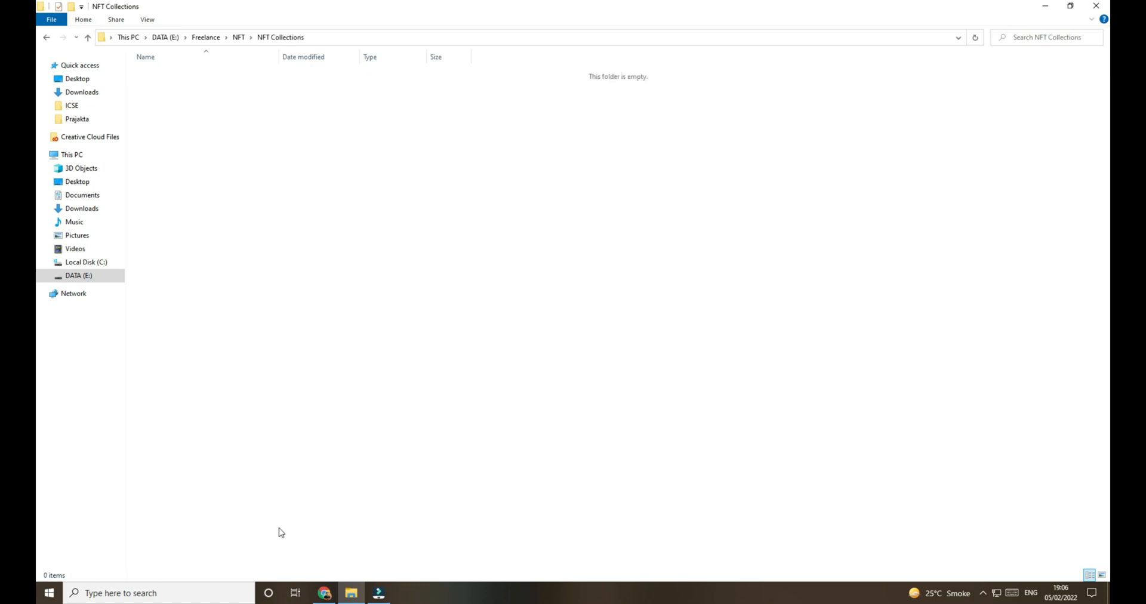
Step: Place the downloaded sample.zip in the NFT Collections folder and extract its contents there
left_click(324, 593)
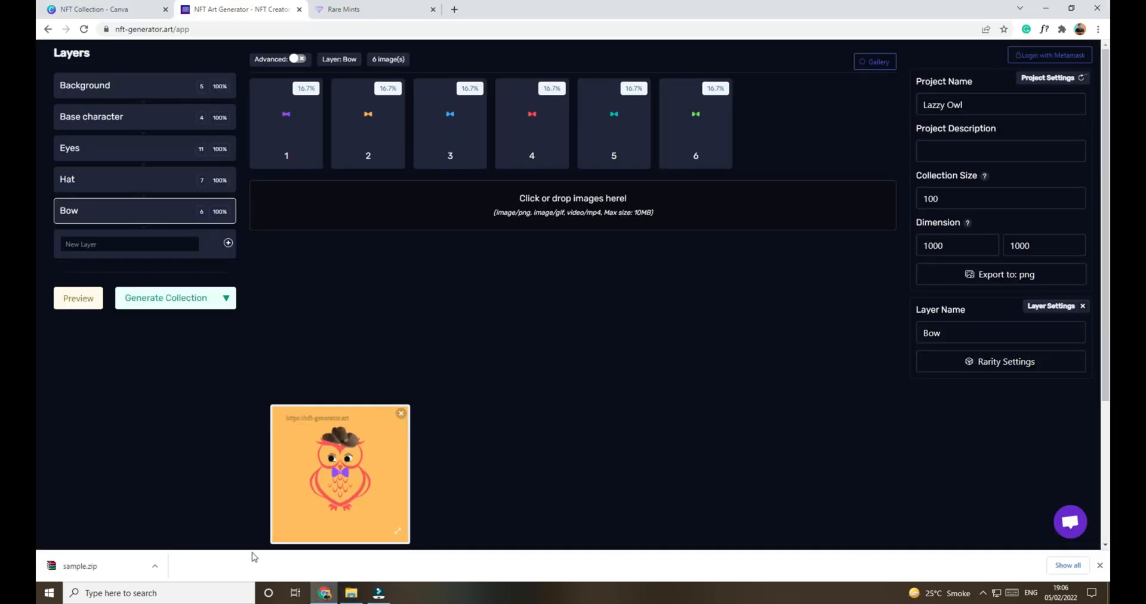
left_click(155, 566)
left_click(178, 536)
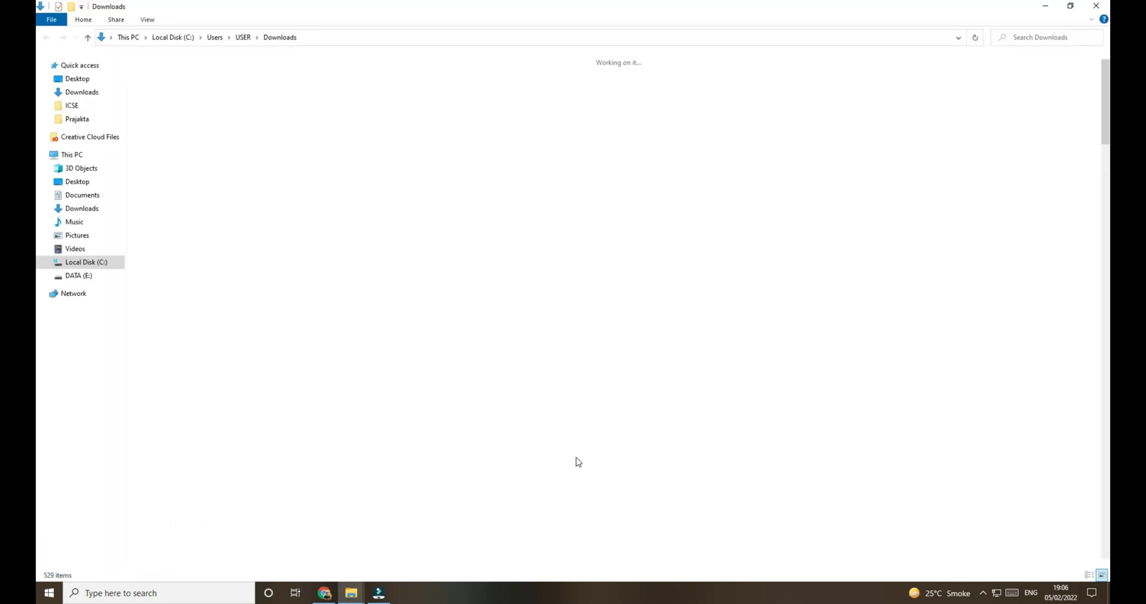
left_click(324, 593)
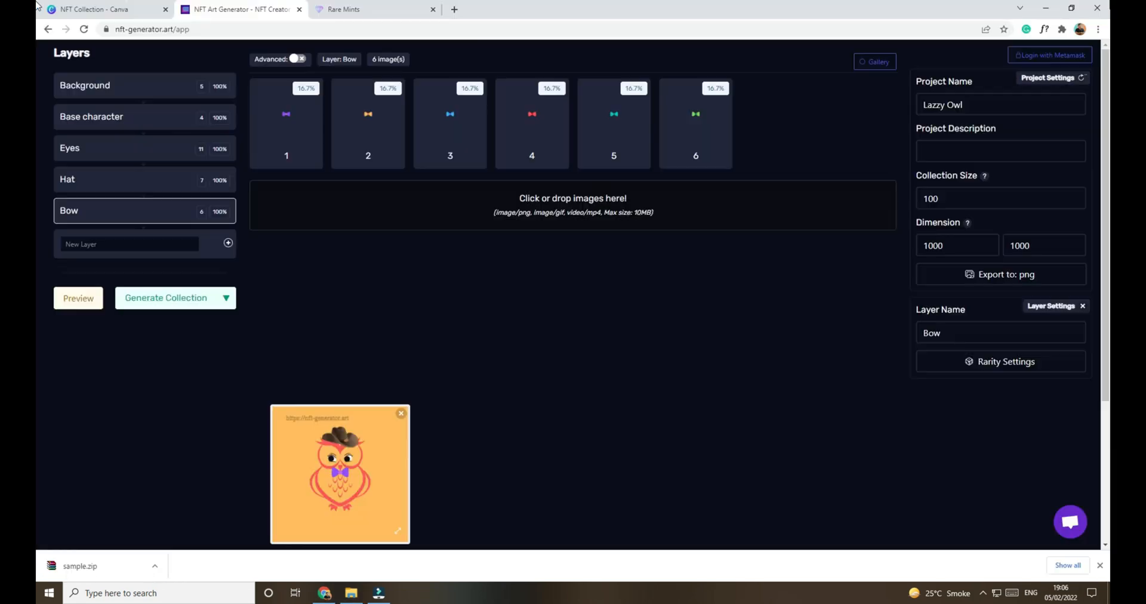
left_click(351, 593)
key("ctrl+v")
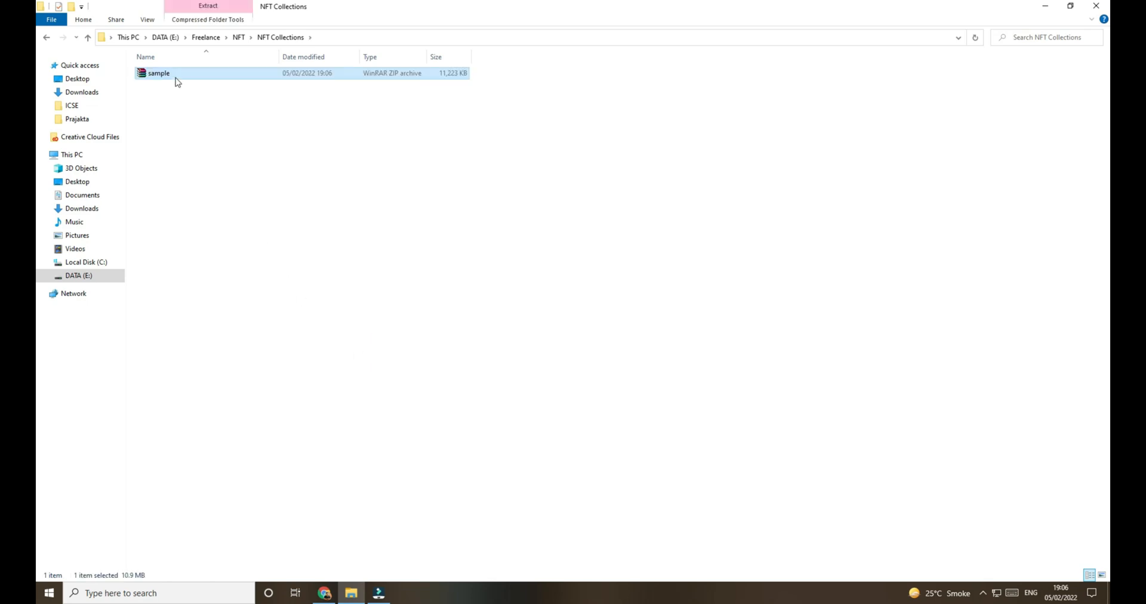
right_click(176, 73)
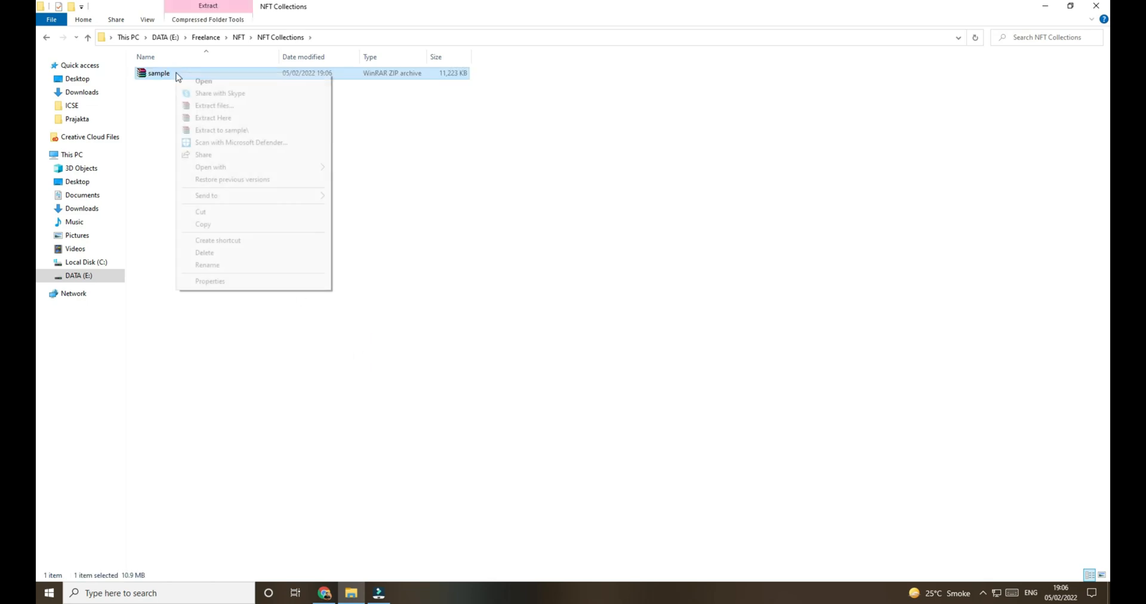
left_click(214, 119)
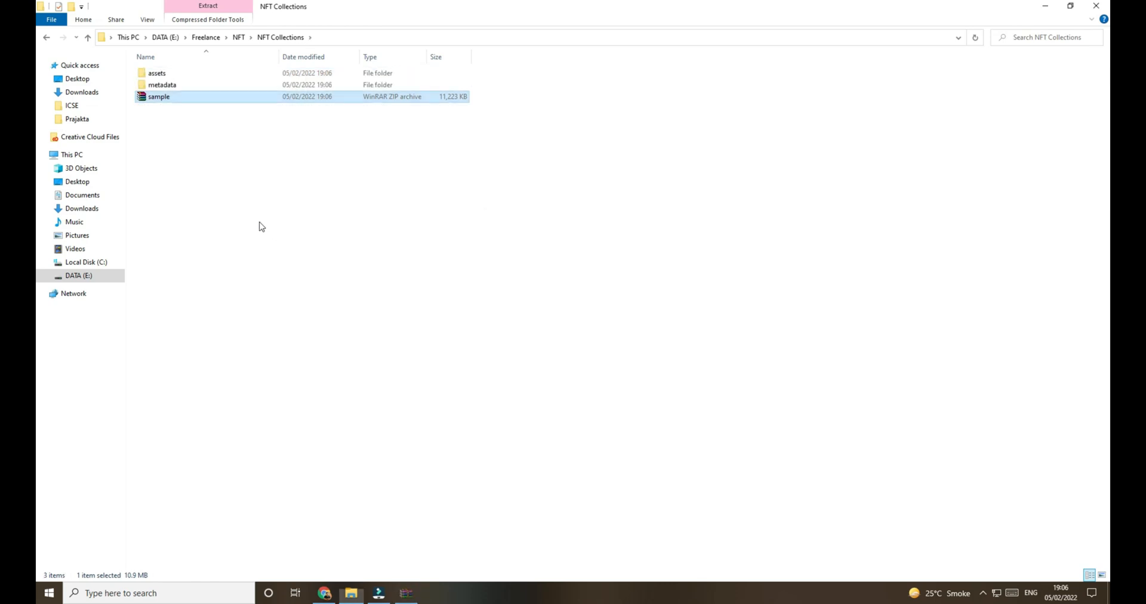
Step: Examine the extracted metadata files and the generated owl images in the assets folder at different thumbnail sizes
double_click(184, 85)
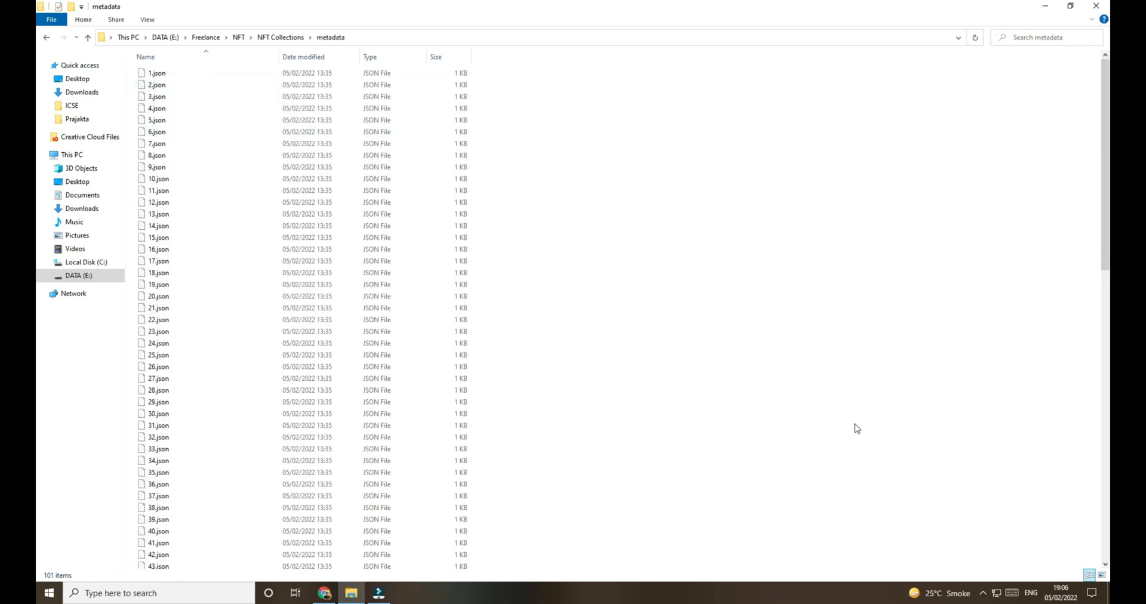
left_click(1101, 575)
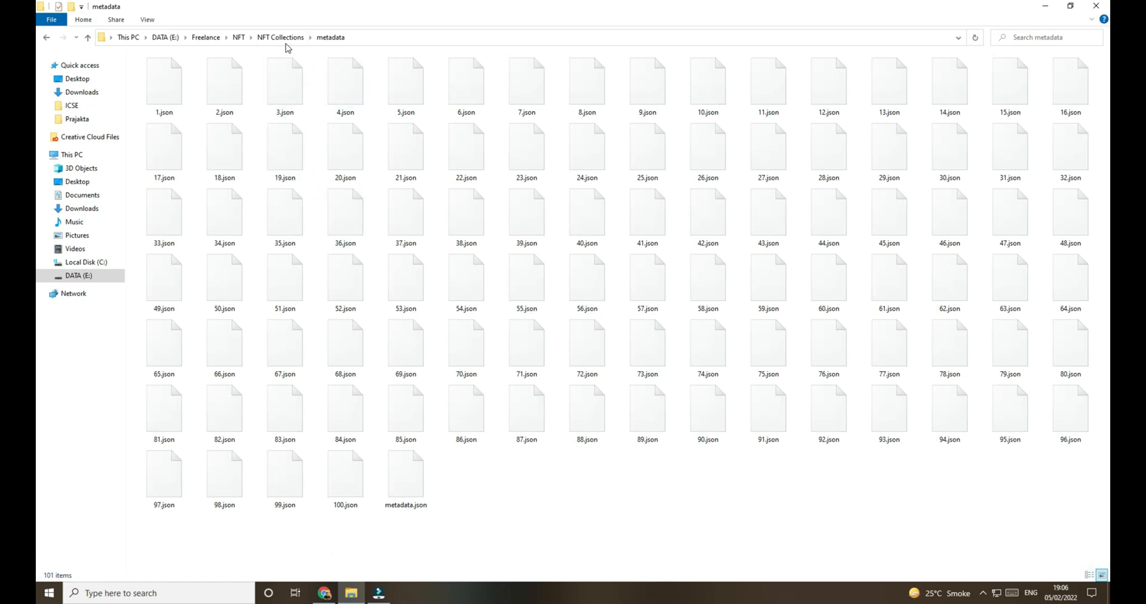
left_click(281, 37)
double_click(160, 71)
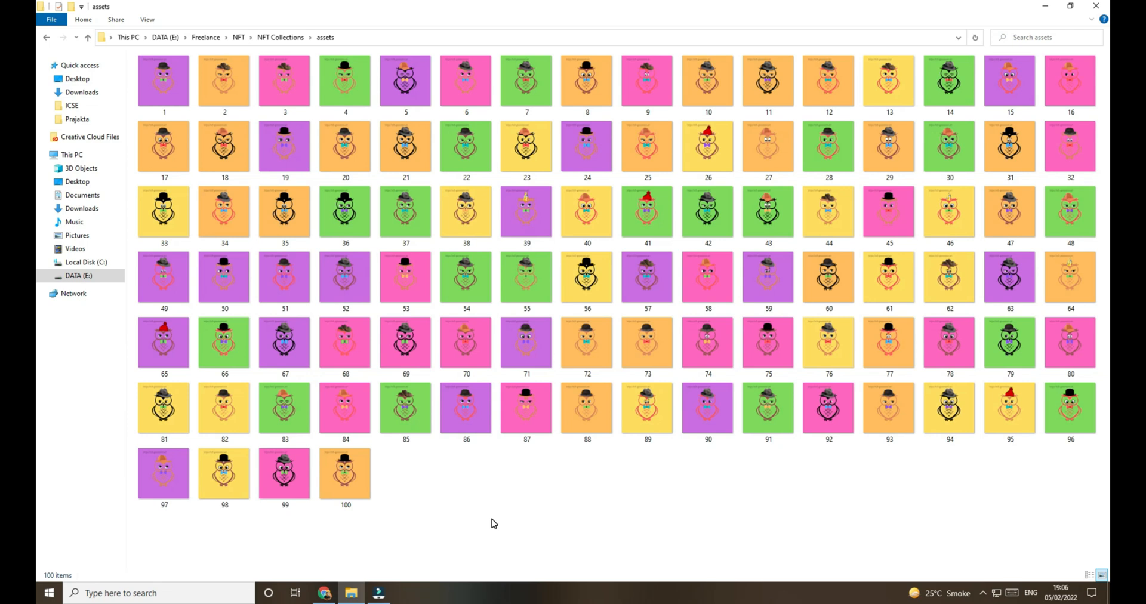
scroll(628, 466, "up", 5, "ctrl")
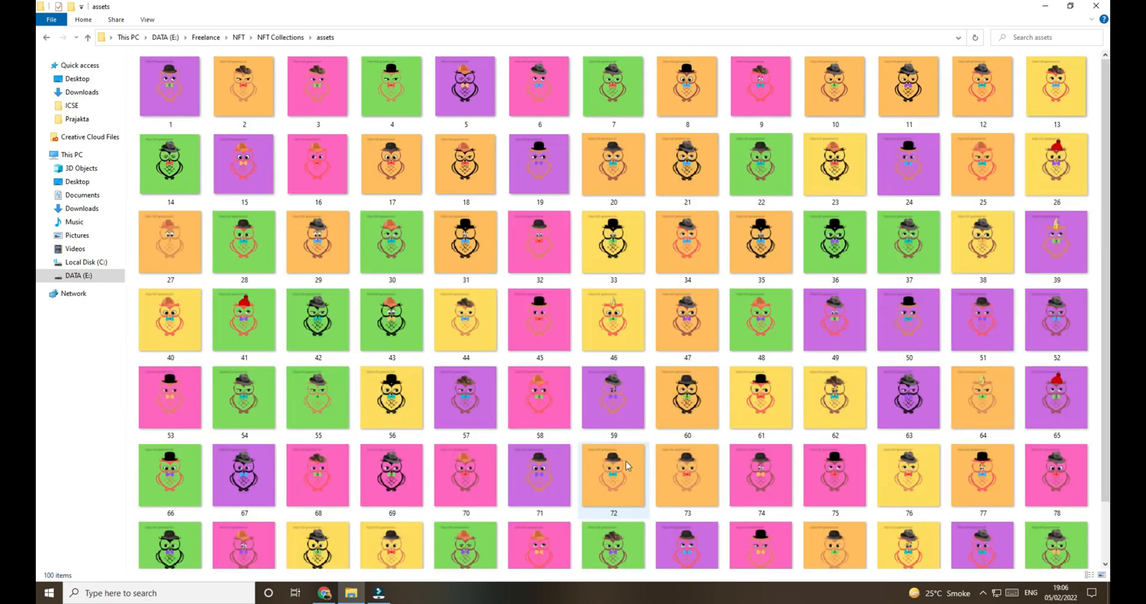
scroll(621, 403, "down", 5, "ctrl")
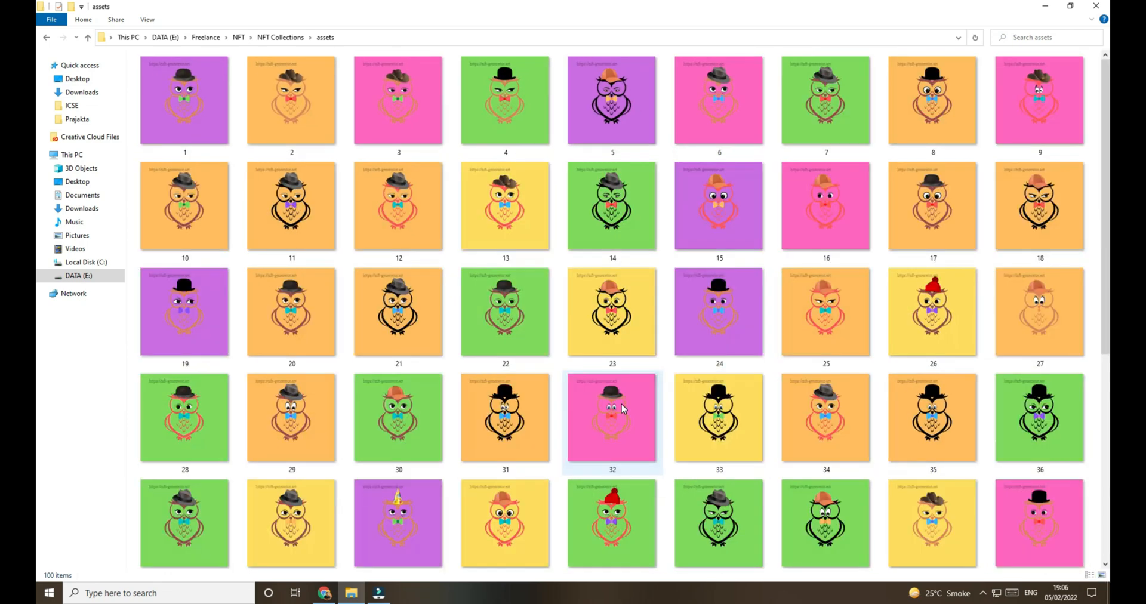
scroll(622, 403, "down", 2, "ctrl")
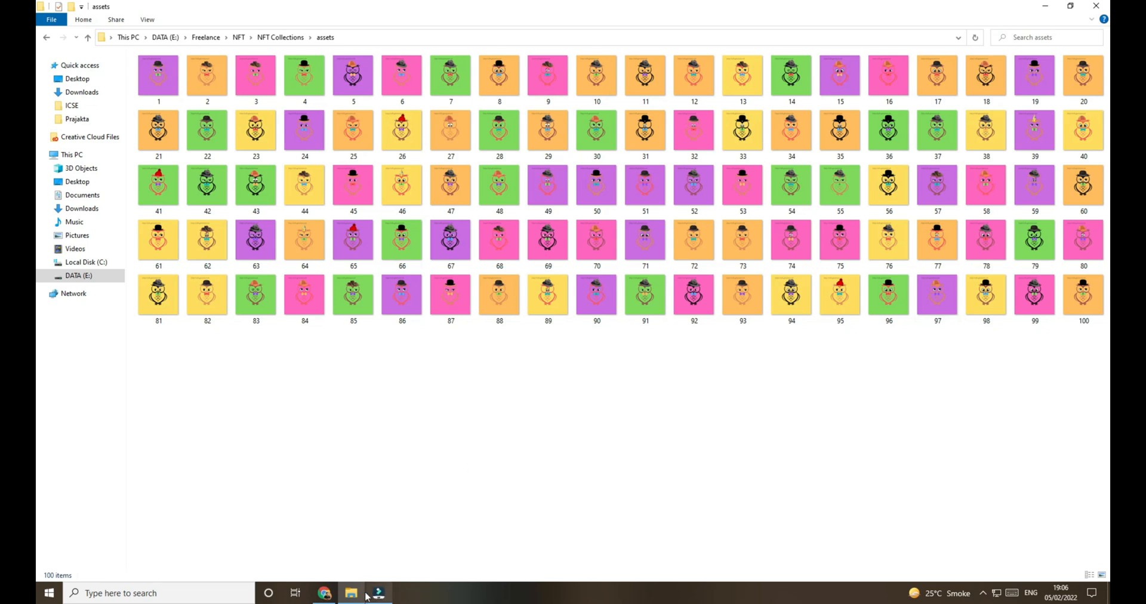
Step: Switch to Rare Mints in Chrome and add a new project under Your Projects
left_click(324, 592)
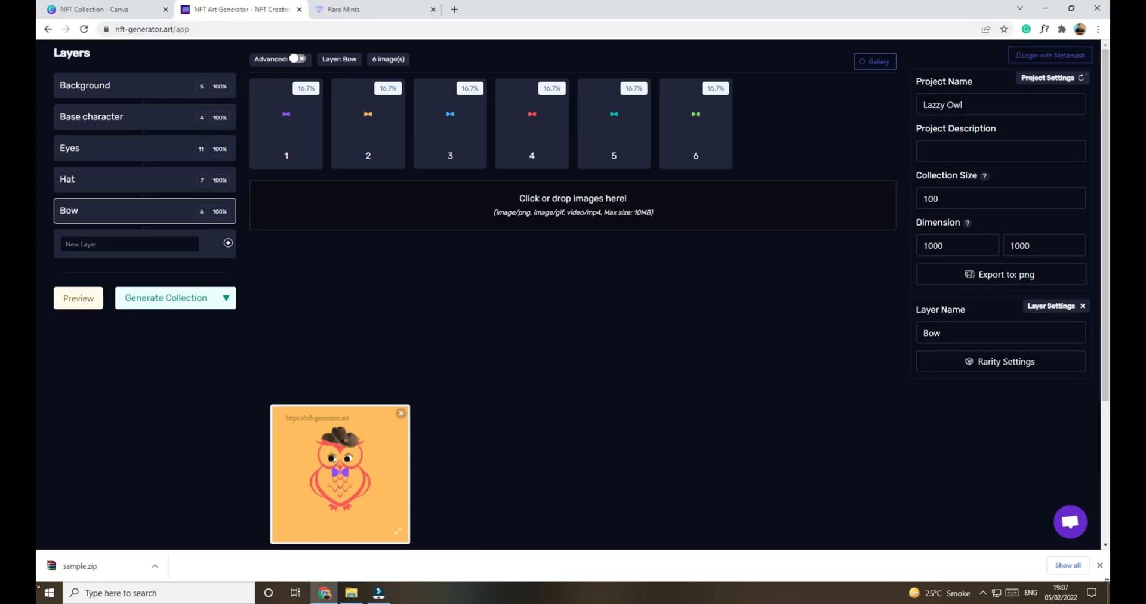
left_click(1100, 565)
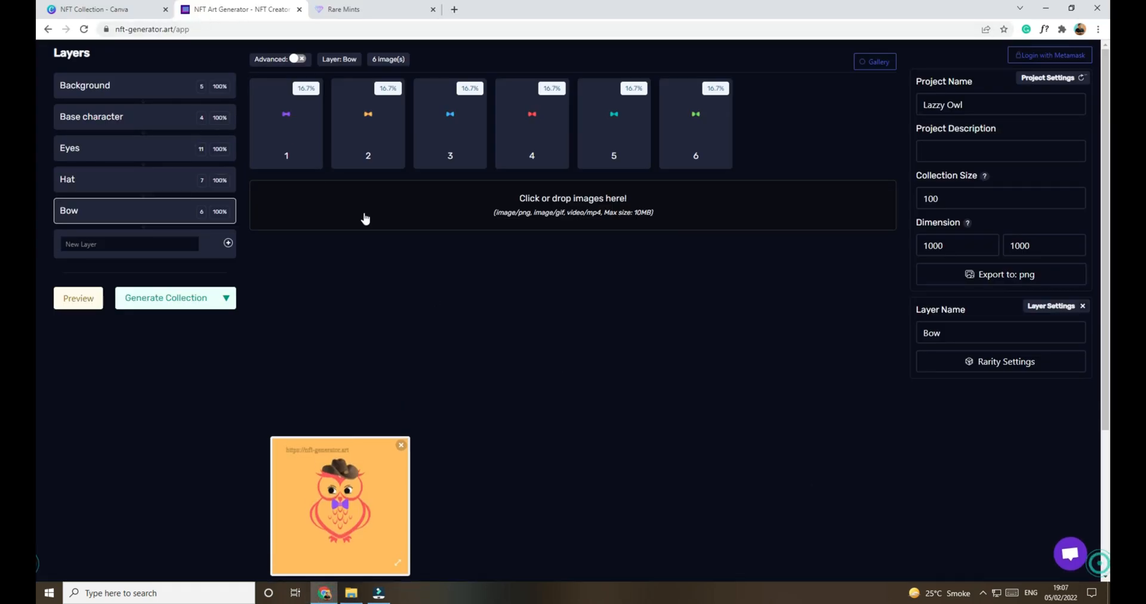
left_click(362, 7)
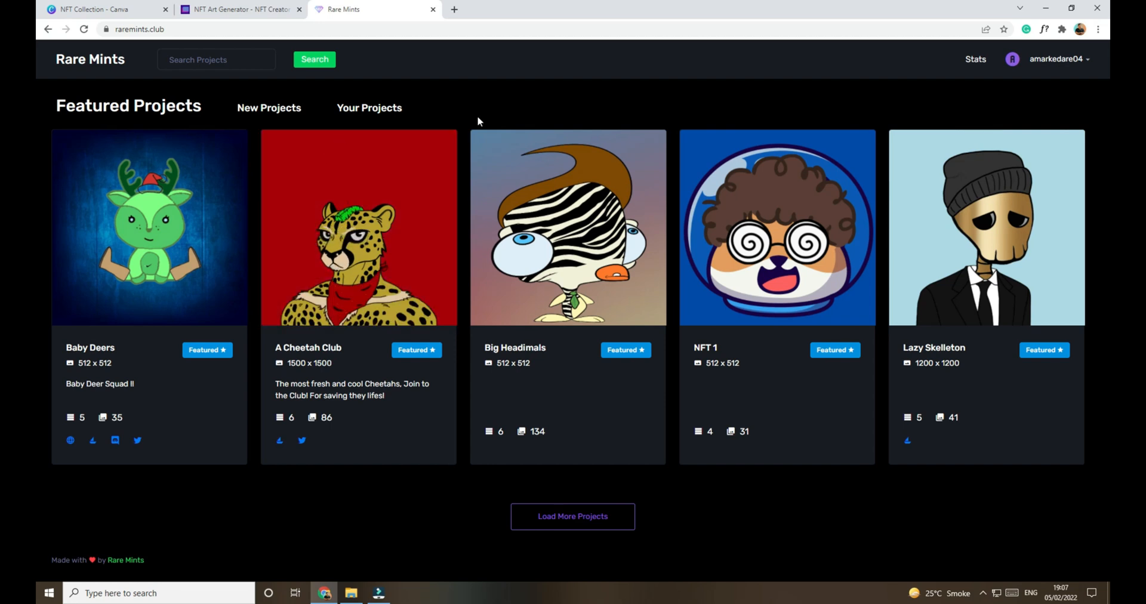
left_click(382, 110)
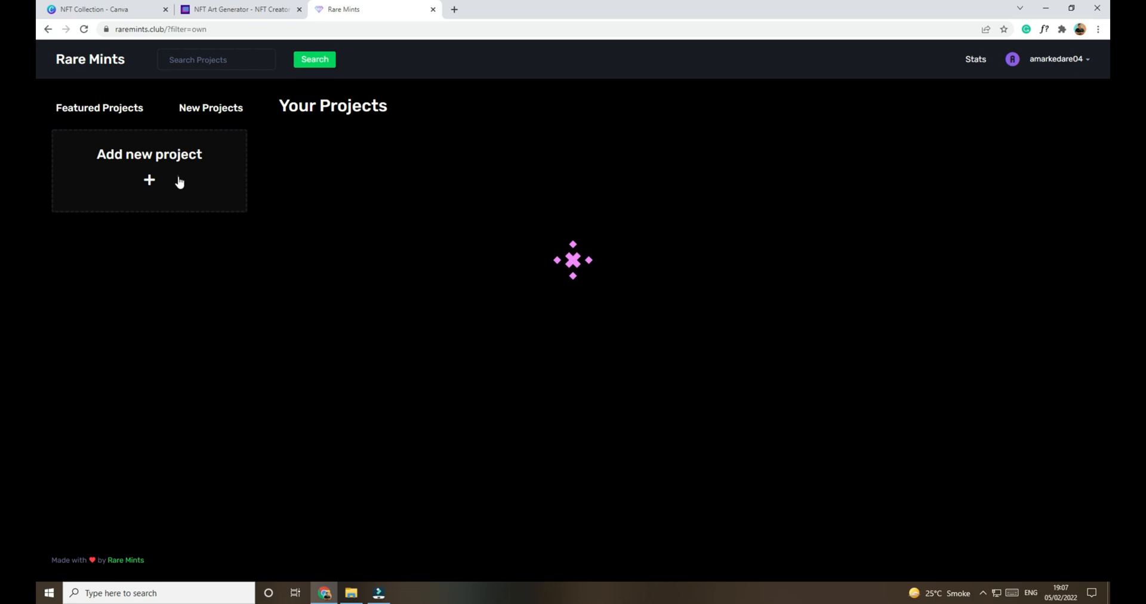
left_click(346, 286)
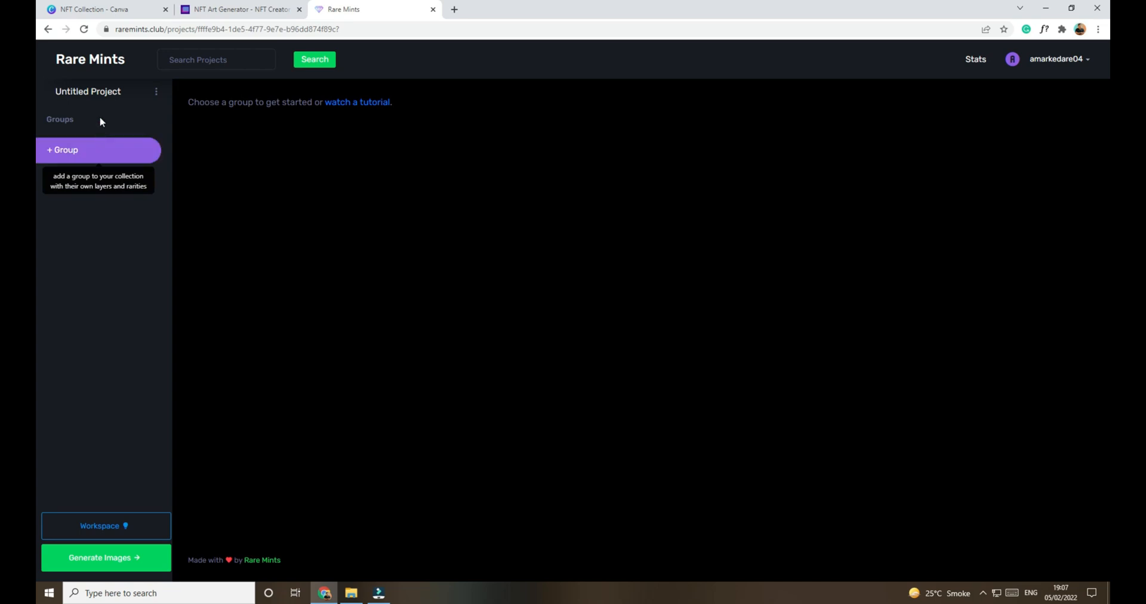
Step: Add a group named Owl to the untitled project and start a new layer in it
left_click(97, 116)
left_click(93, 154)
left_click(97, 146)
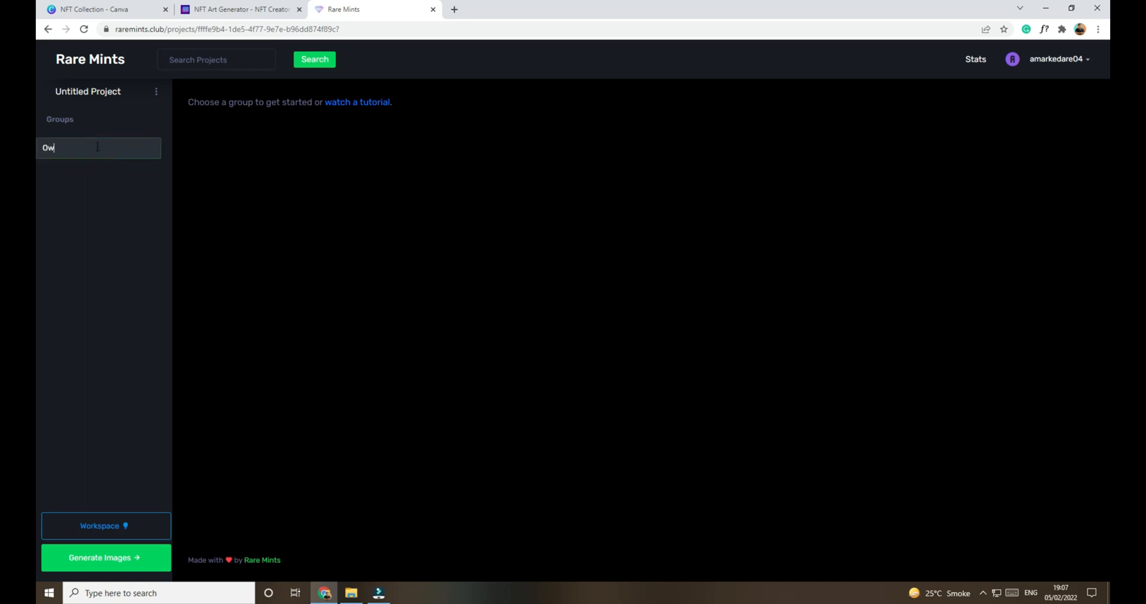
type("Owld")
key("BackSpace")
key("Return")
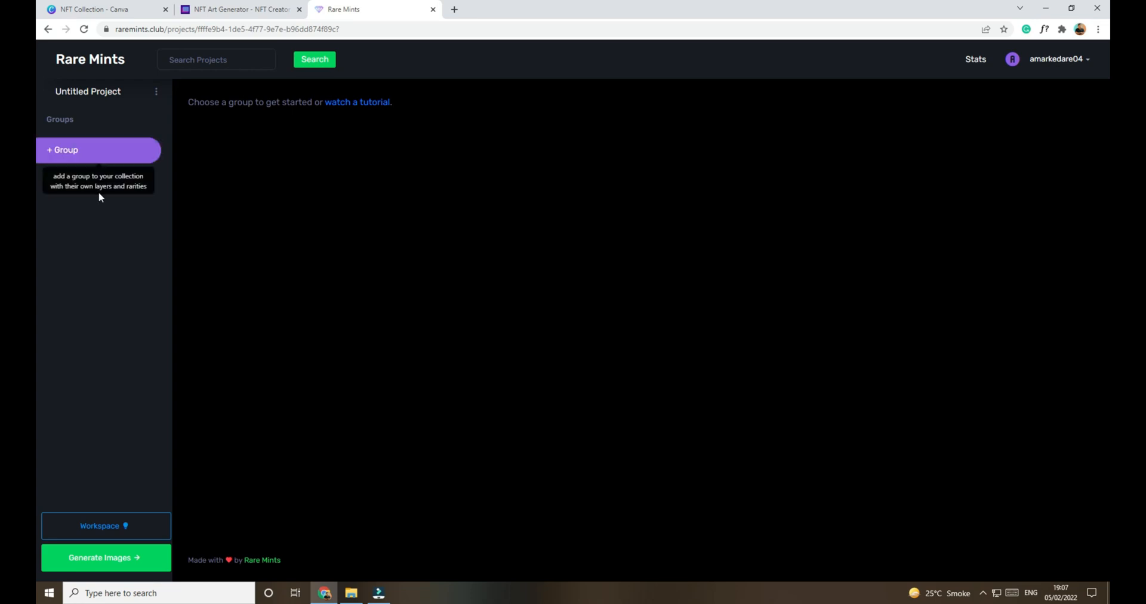
left_click(138, 154)
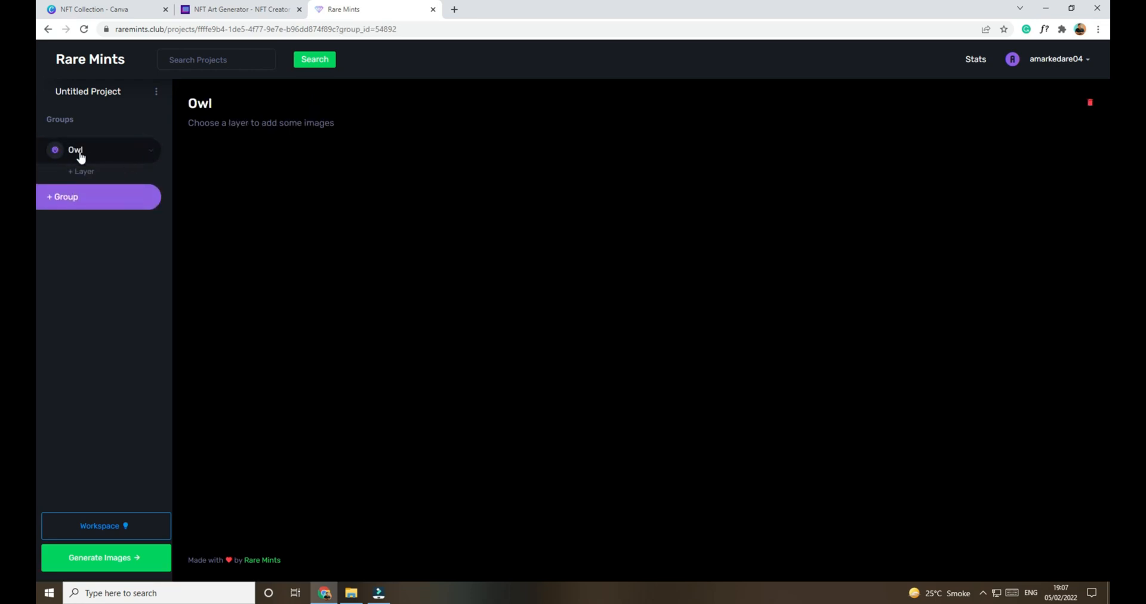
left_click(97, 172)
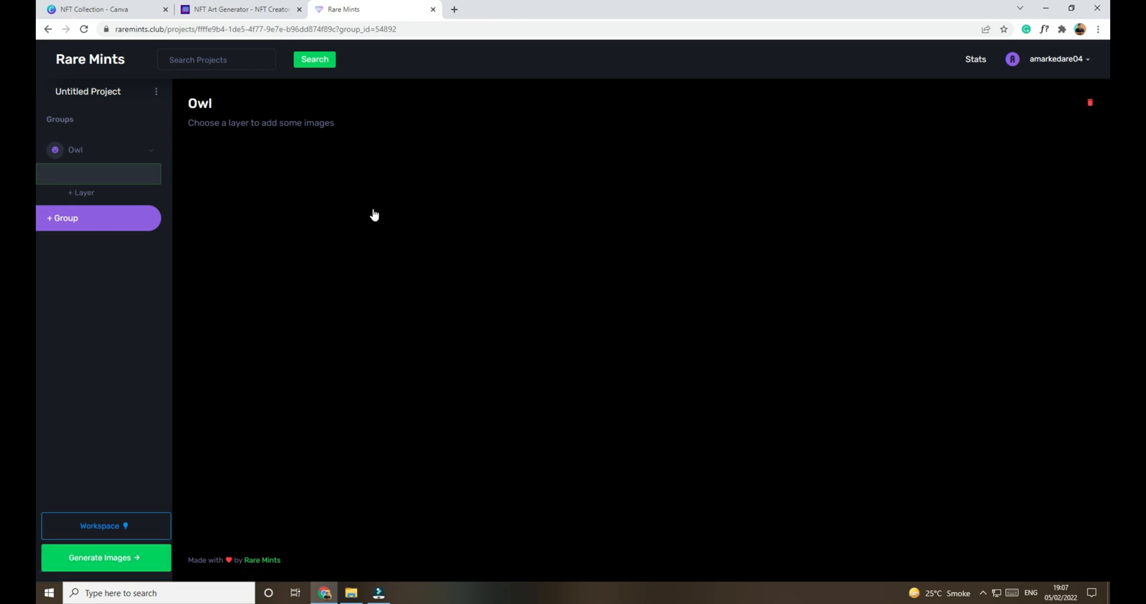
Step: Compare the NFT Art Generator layer setup and Canva's NFT Collection folder with the Rare Mints project
left_click(227, 8)
left_click(381, 5)
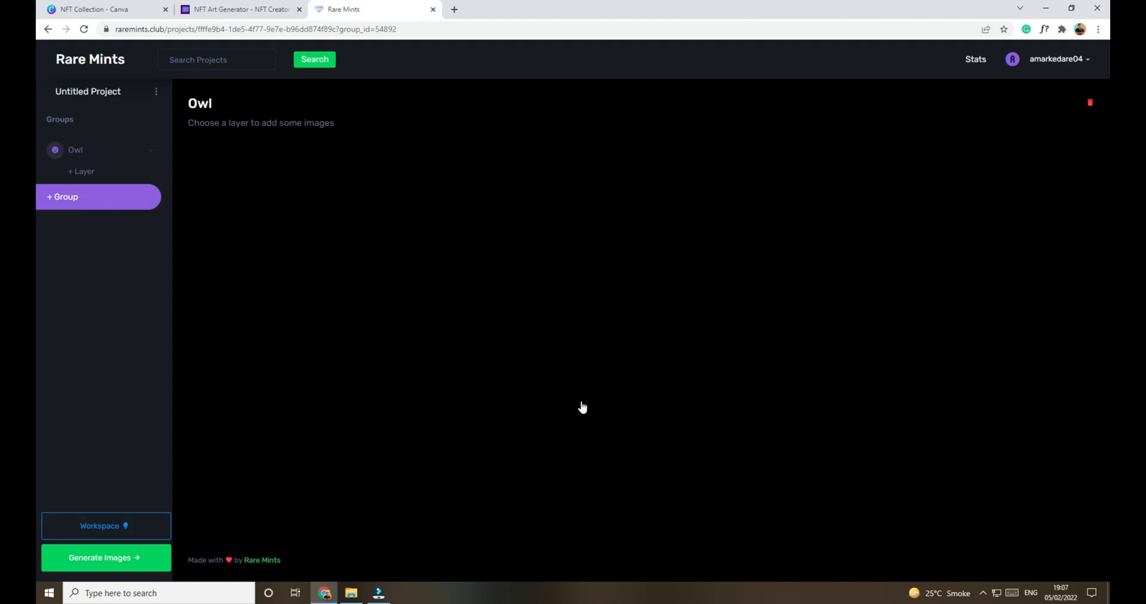
left_click(254, 7)
left_click(350, 7)
left_click(258, 9)
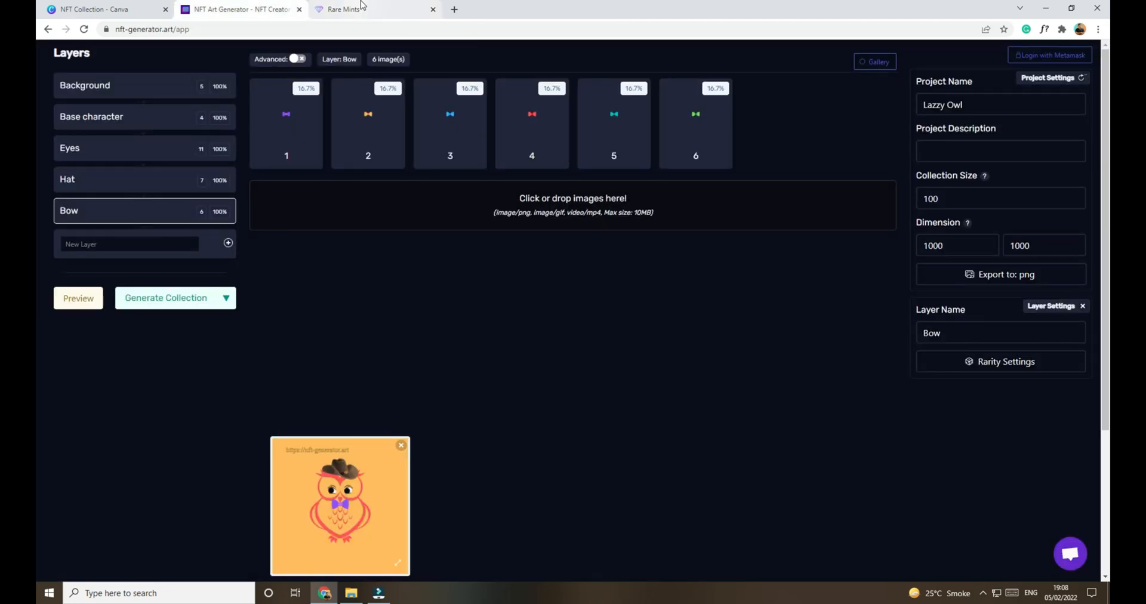
left_click(362, 6)
left_click(263, 6)
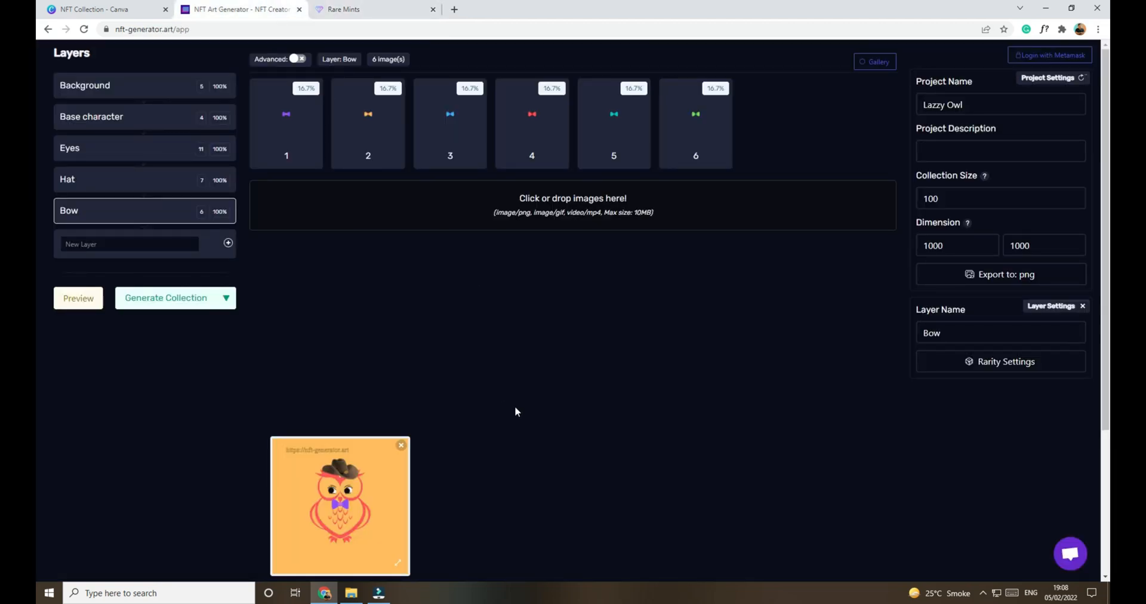
left_click(142, 8)
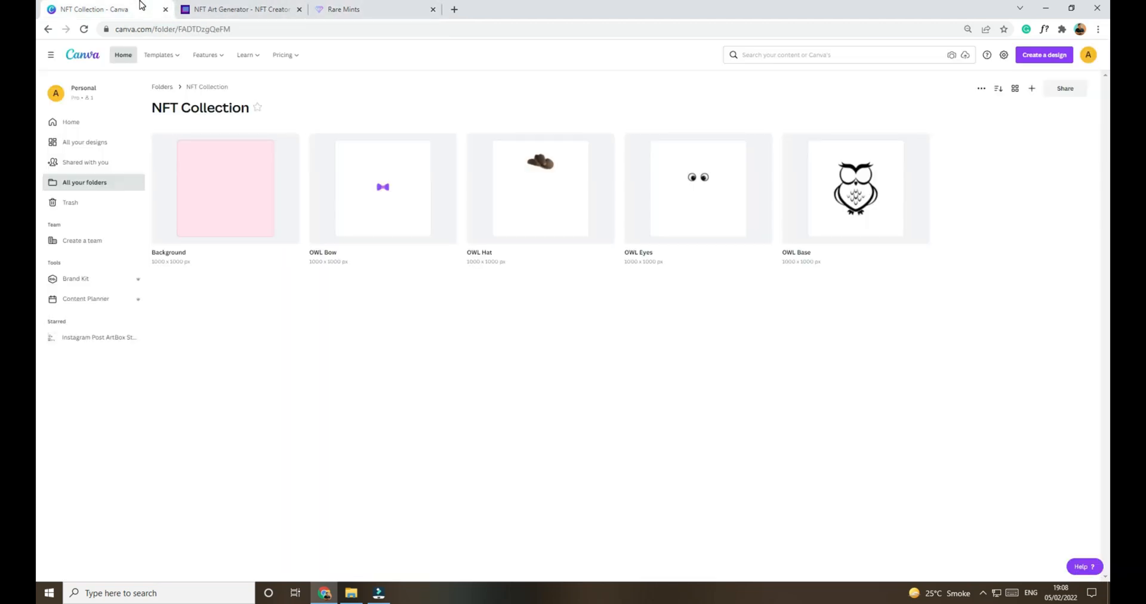
left_click(233, 7)
left_click(353, 6)
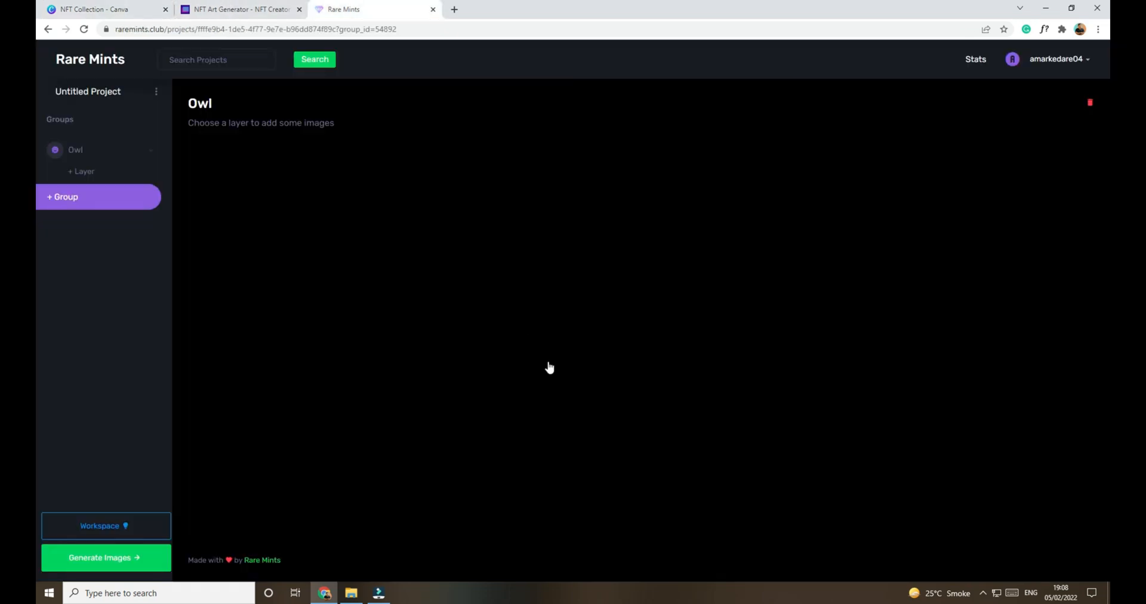